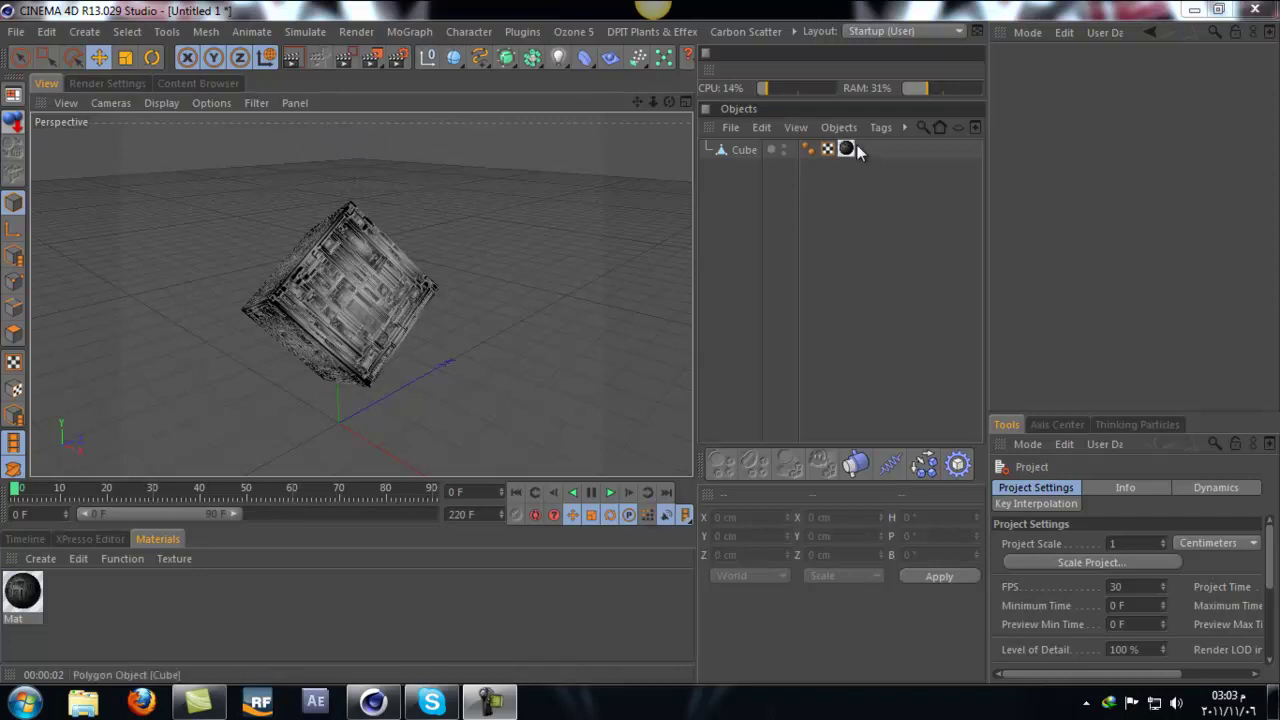
# Step: Extend the preview range to 0–220 F and pan the view so the cube sits higher
pyautogui.doubleClick(235, 514)
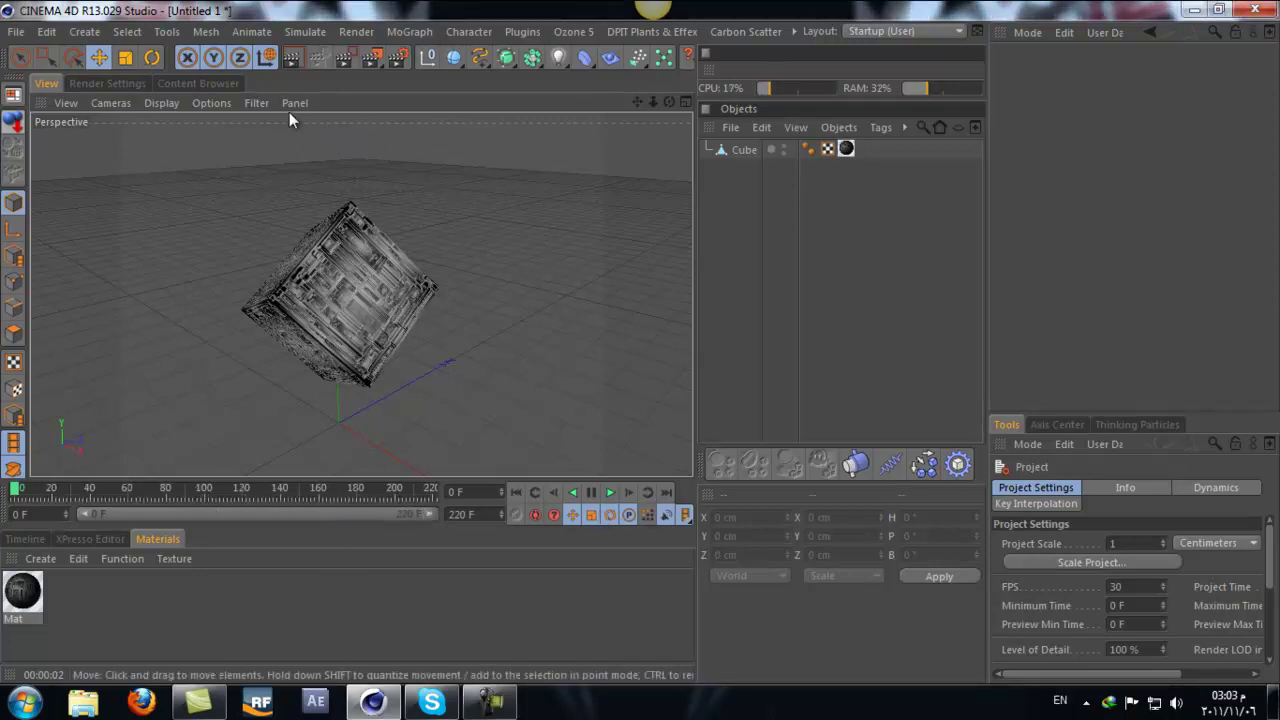
pyautogui.moveTo(636, 103); pyautogui.dragTo(641, 341)
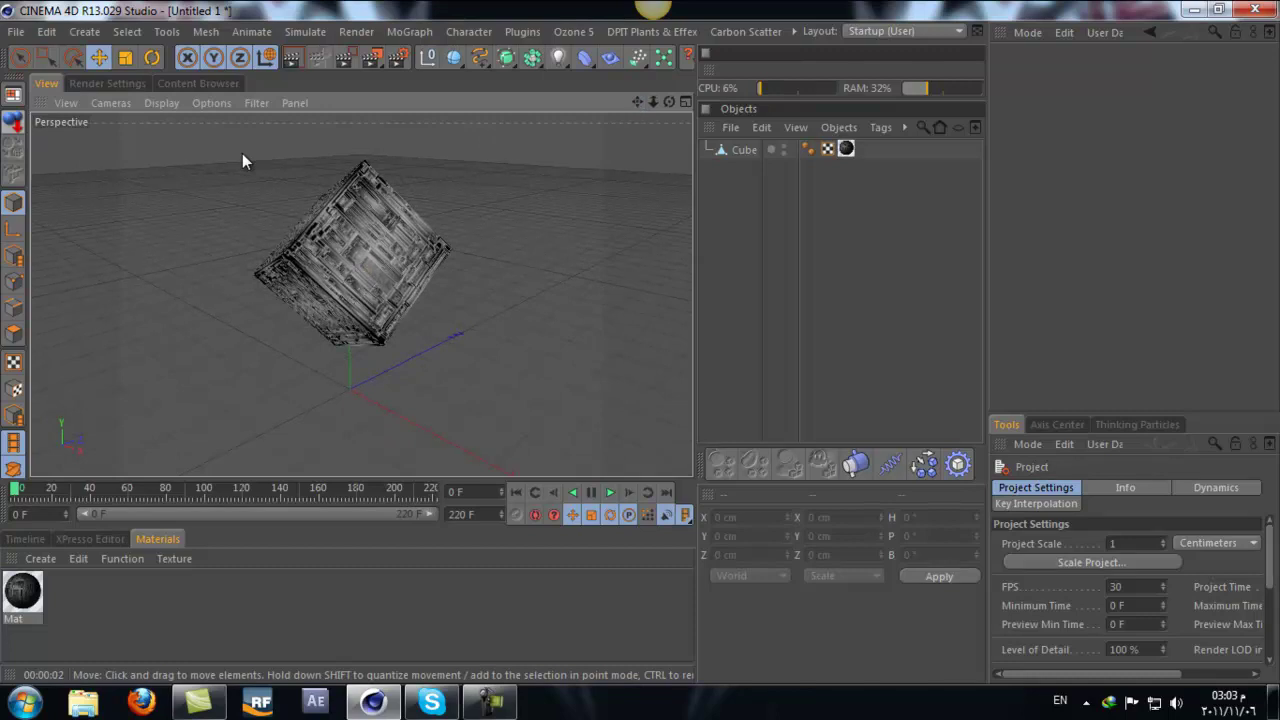
# Step: Open the JB VRay StudioTools 1.1 library from the Content Browser favourites
pyautogui.click(226, 83)
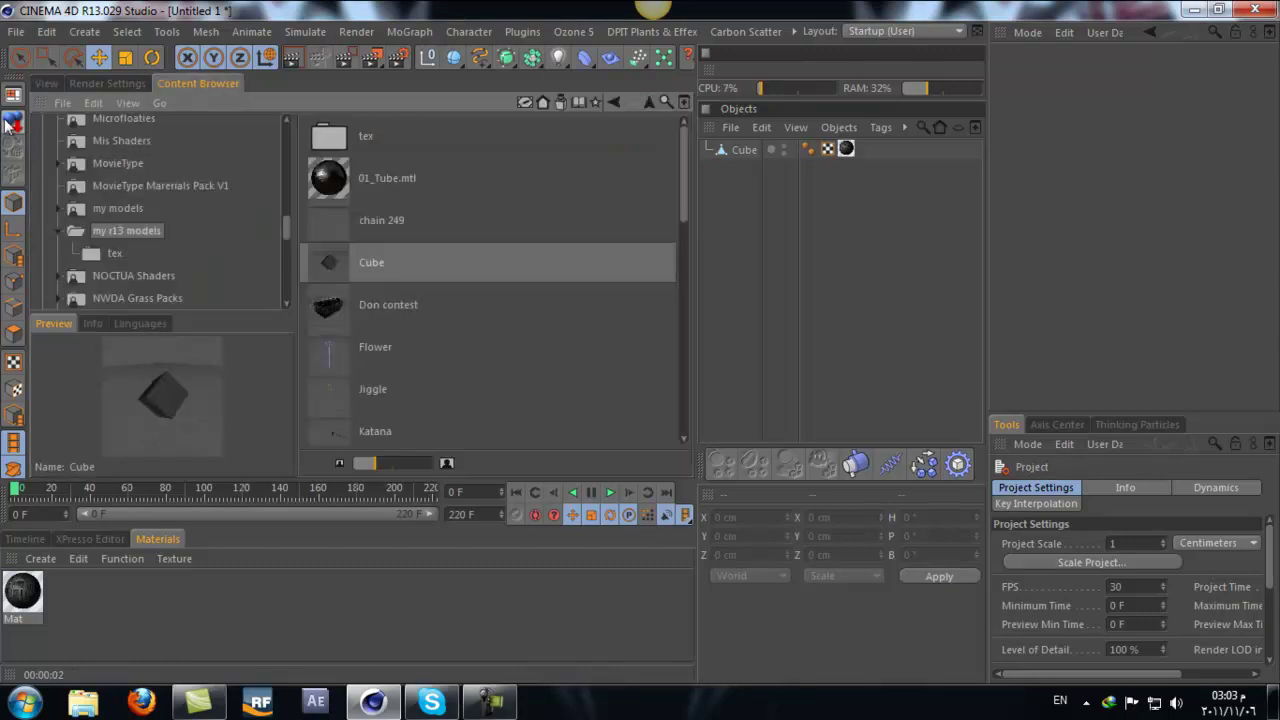
pyautogui.click(597, 104)
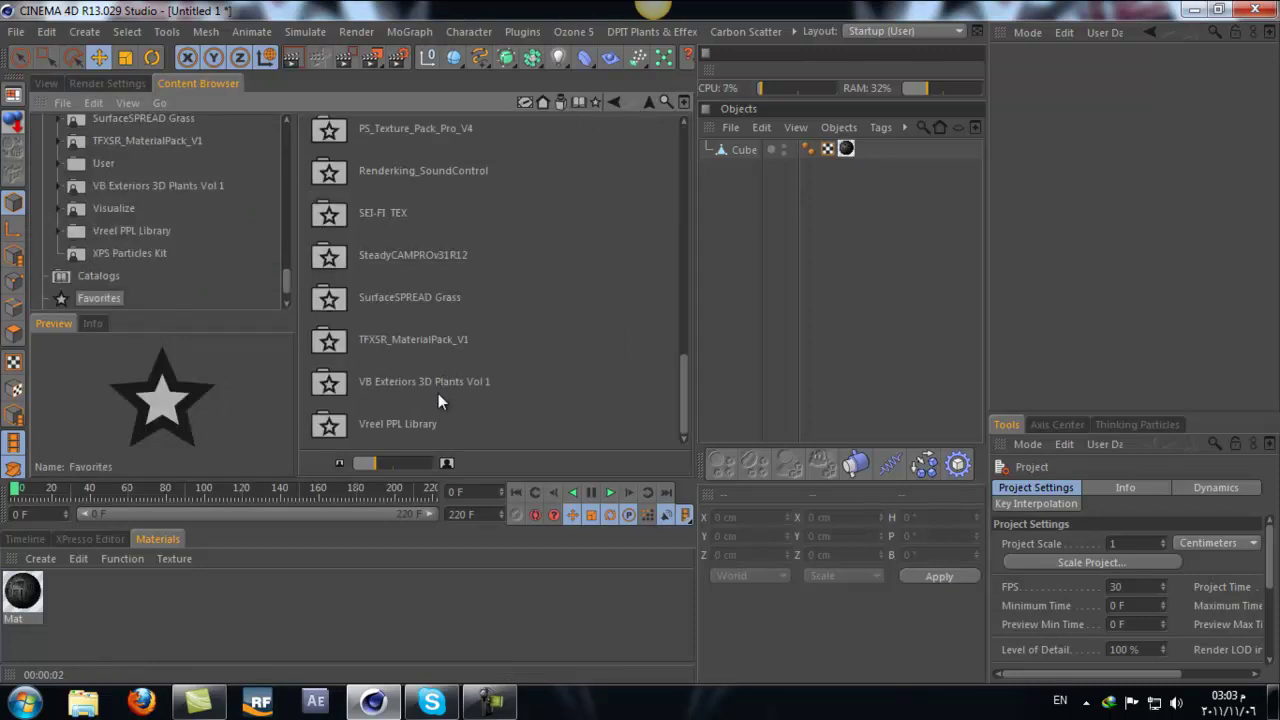
pyautogui.scroll(5, 437, 393)
pyautogui.scroll(5, 437, 393)
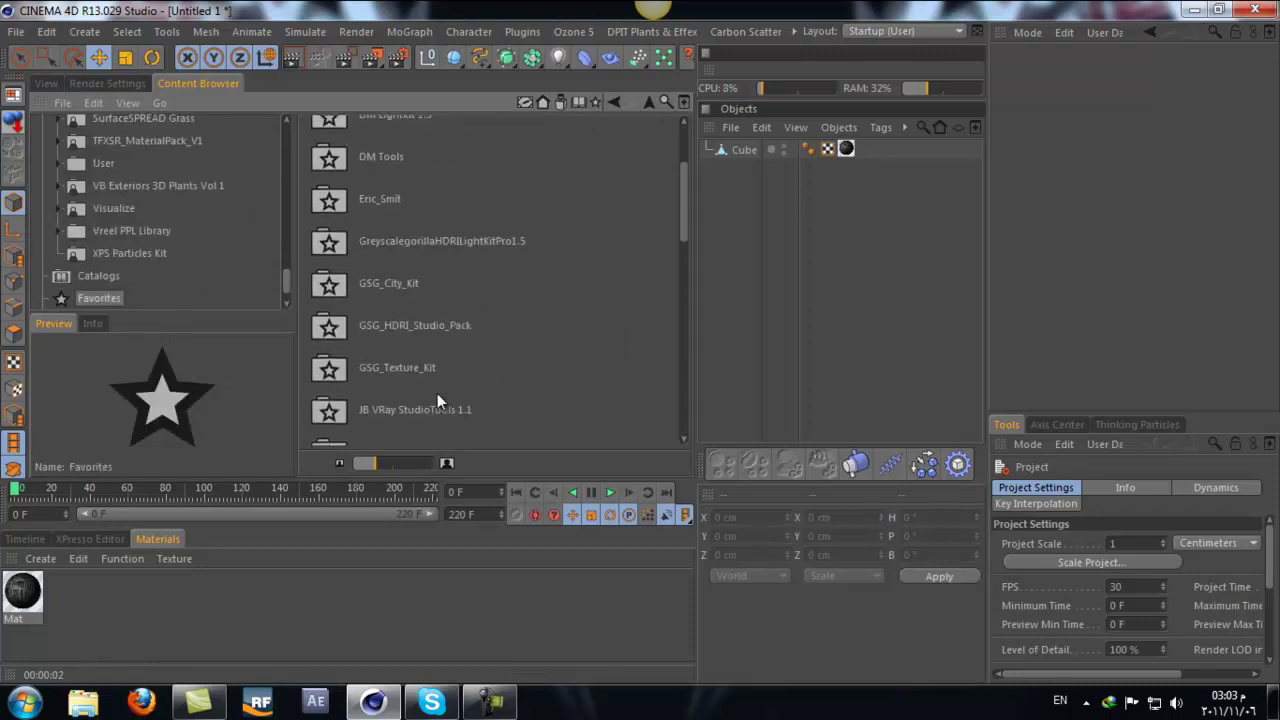
pyautogui.click(433, 409)
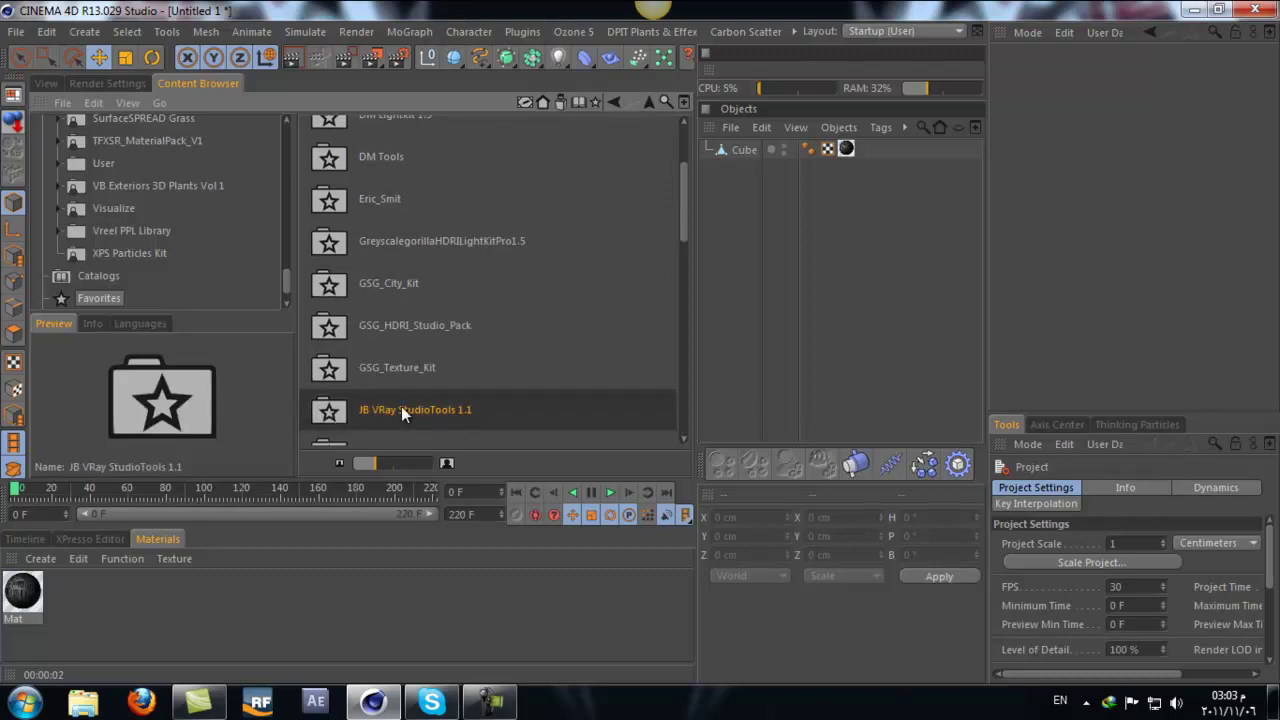
pyautogui.doubleClick(401, 409)
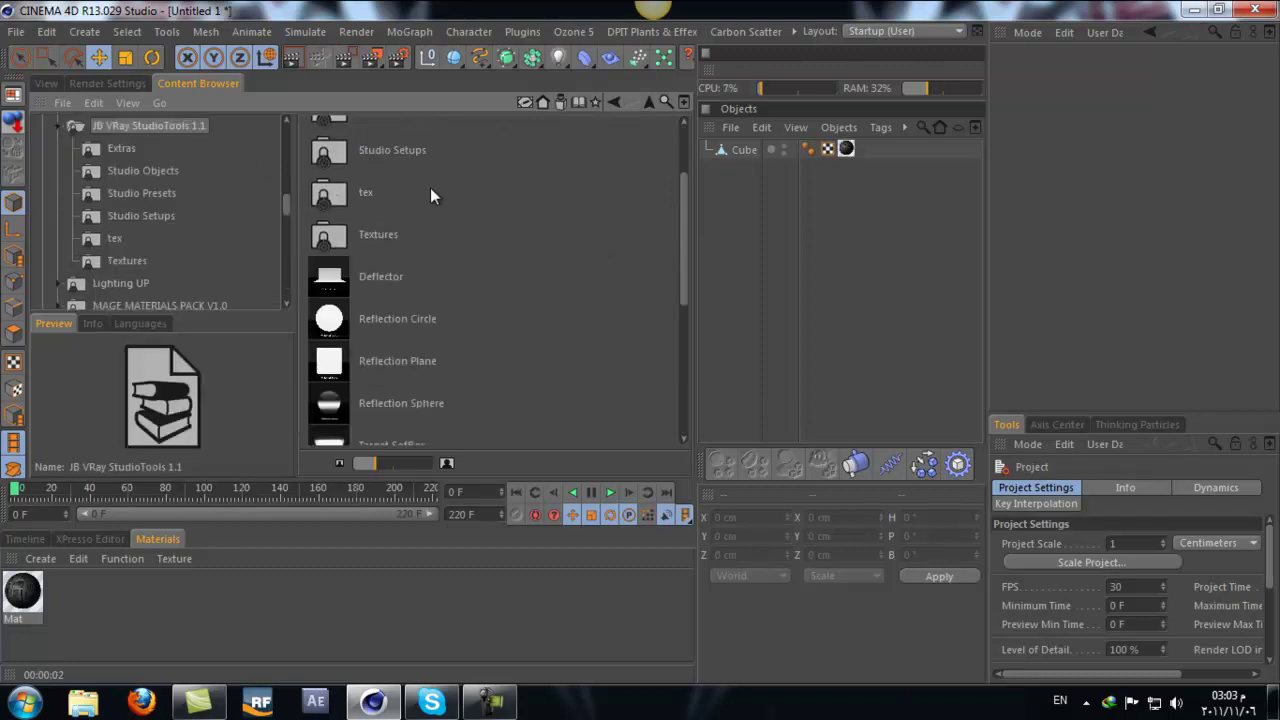
# Step: Scroll through the library's softboxes, VRay lights and cameras
pyautogui.scroll(-5, 430, 187)
pyautogui.scroll(-3, 430, 187)
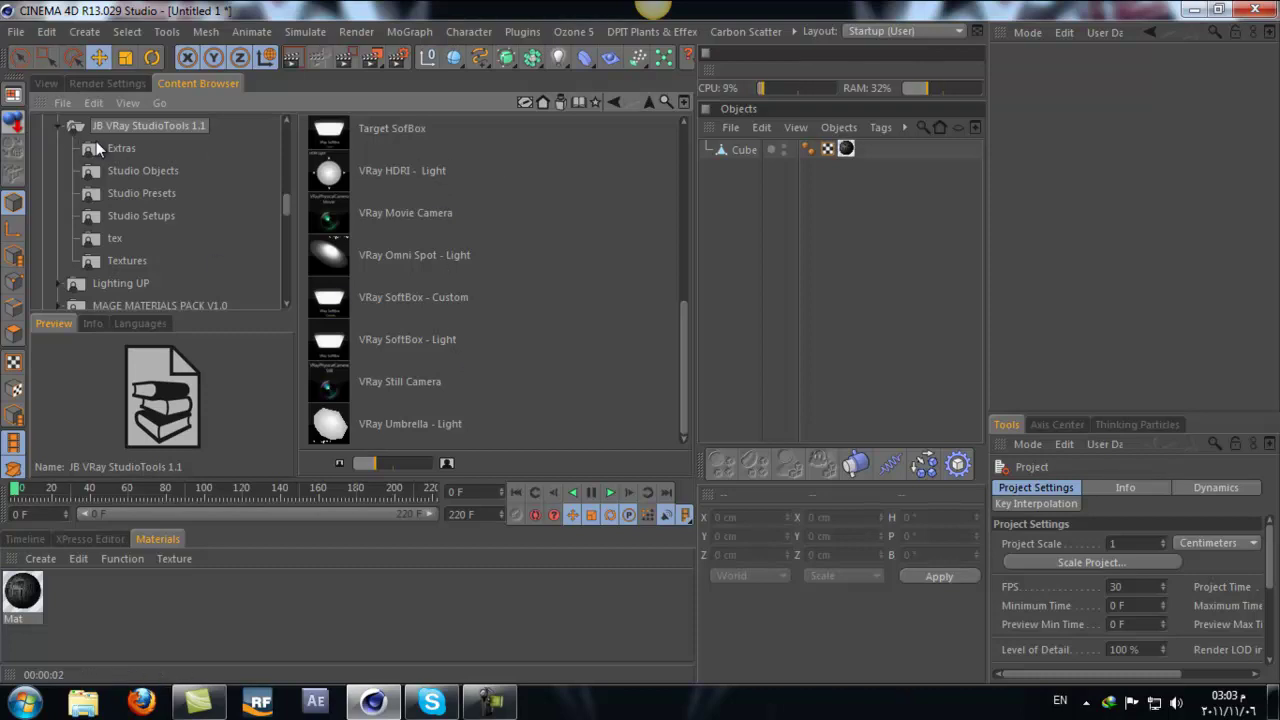
pyautogui.scroll(2, 441, 228)
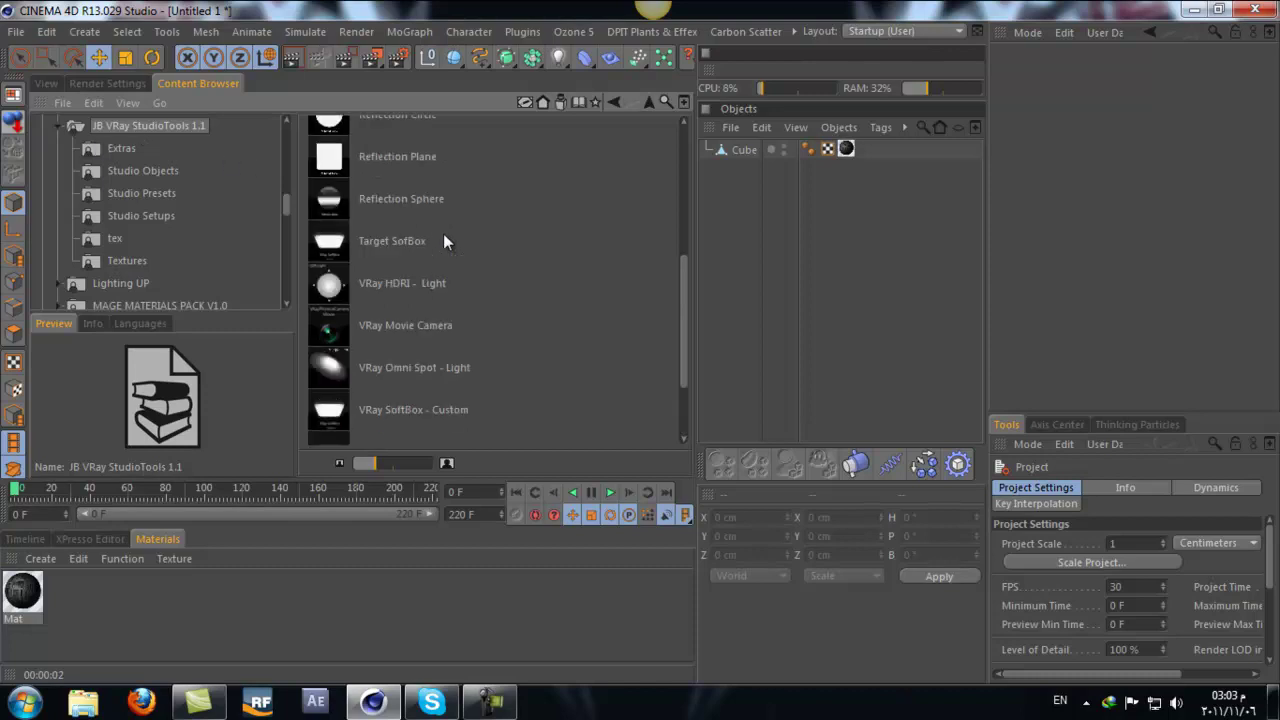
pyautogui.scroll(5, 443, 233)
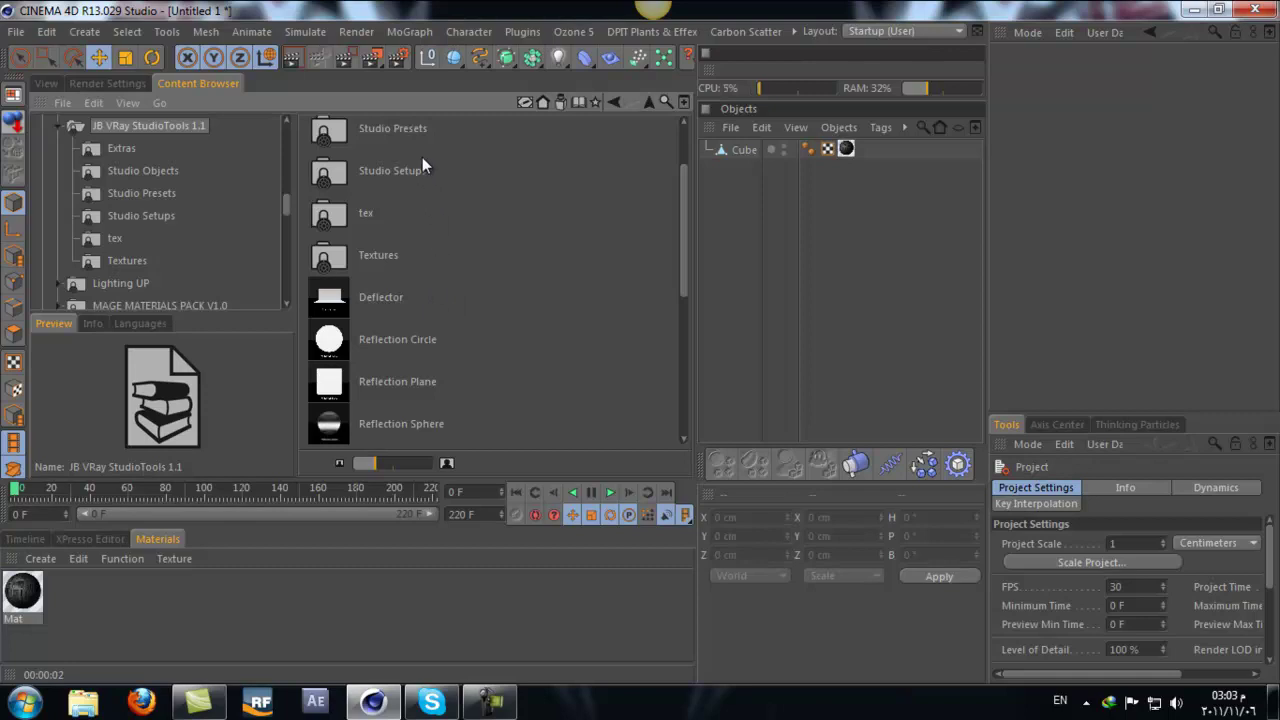
pyautogui.scroll(2, 422, 157)
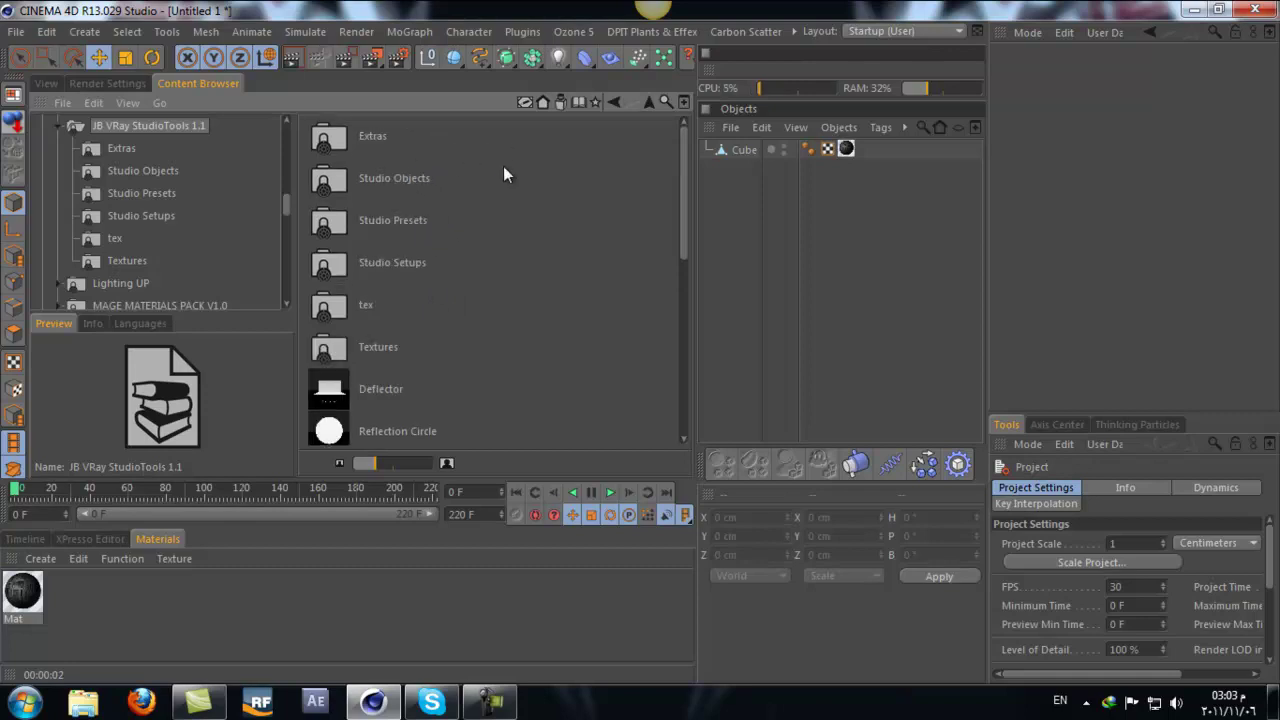
pyautogui.scroll(-3, 432, 157)
pyautogui.scroll(-3, 369, 318)
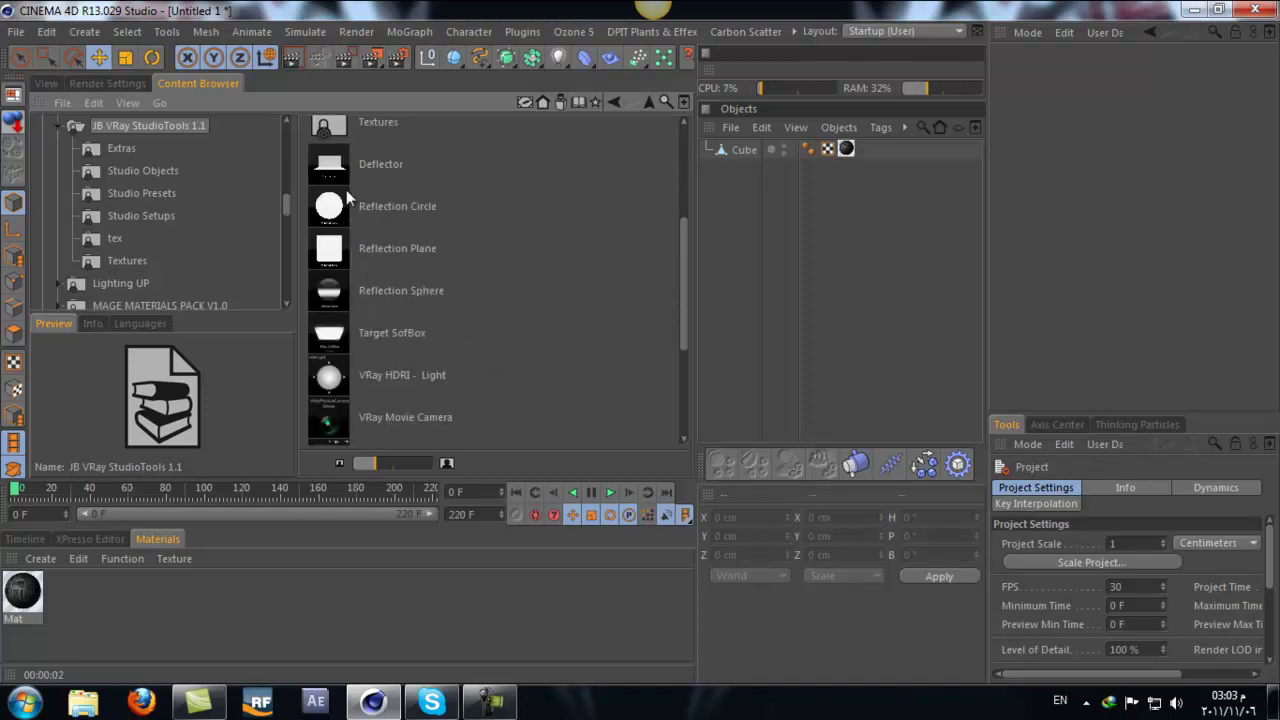
pyautogui.scroll(-3, 440, 260)
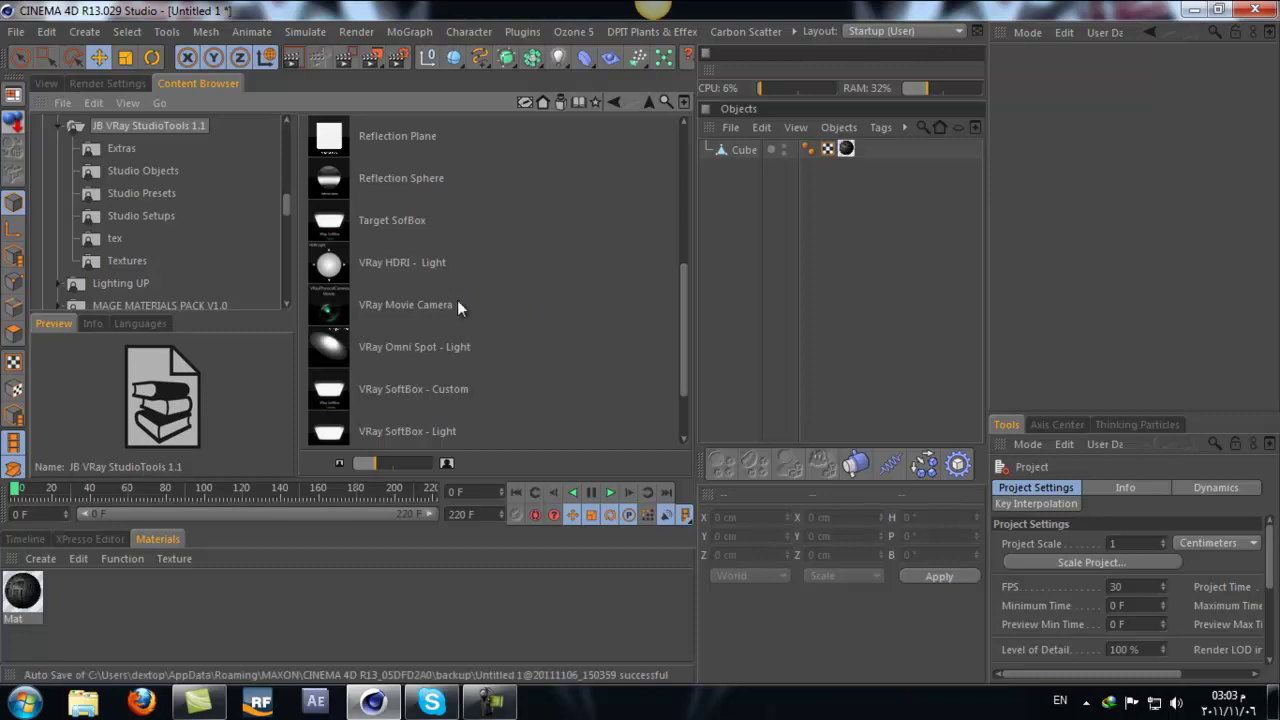
pyautogui.scroll(-3, 346, 316)
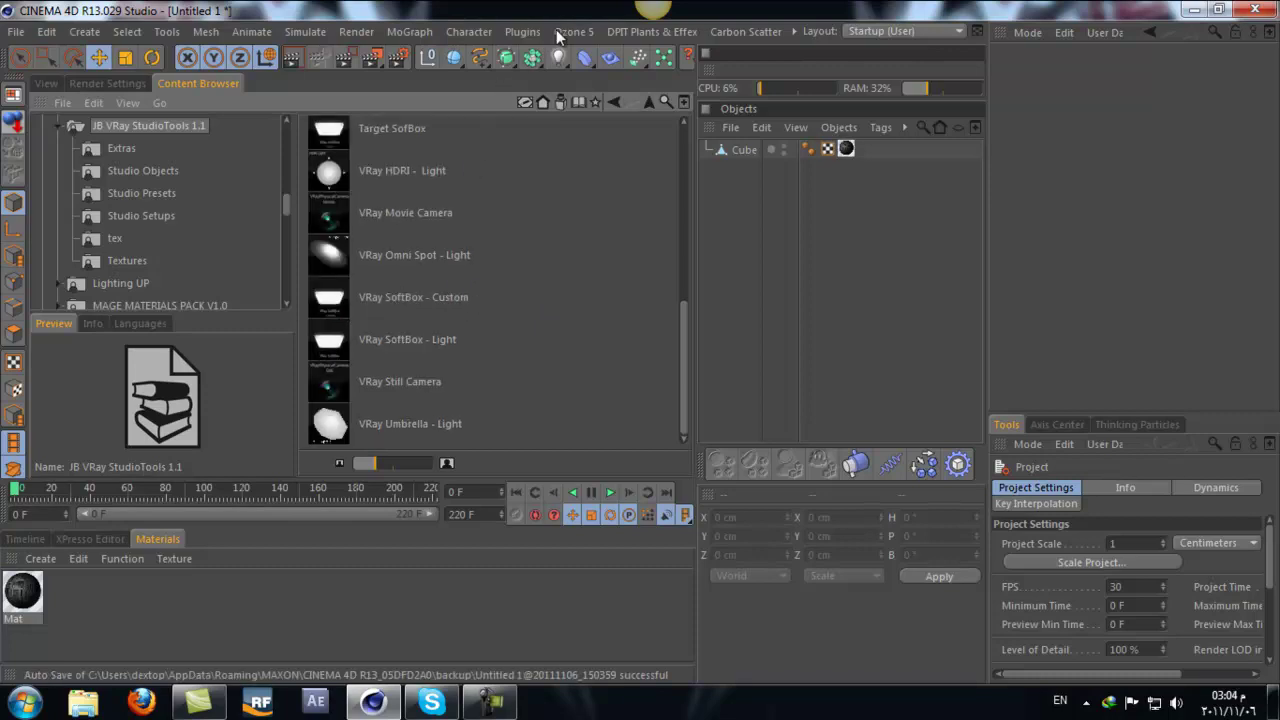
pyautogui.click(562, 60)
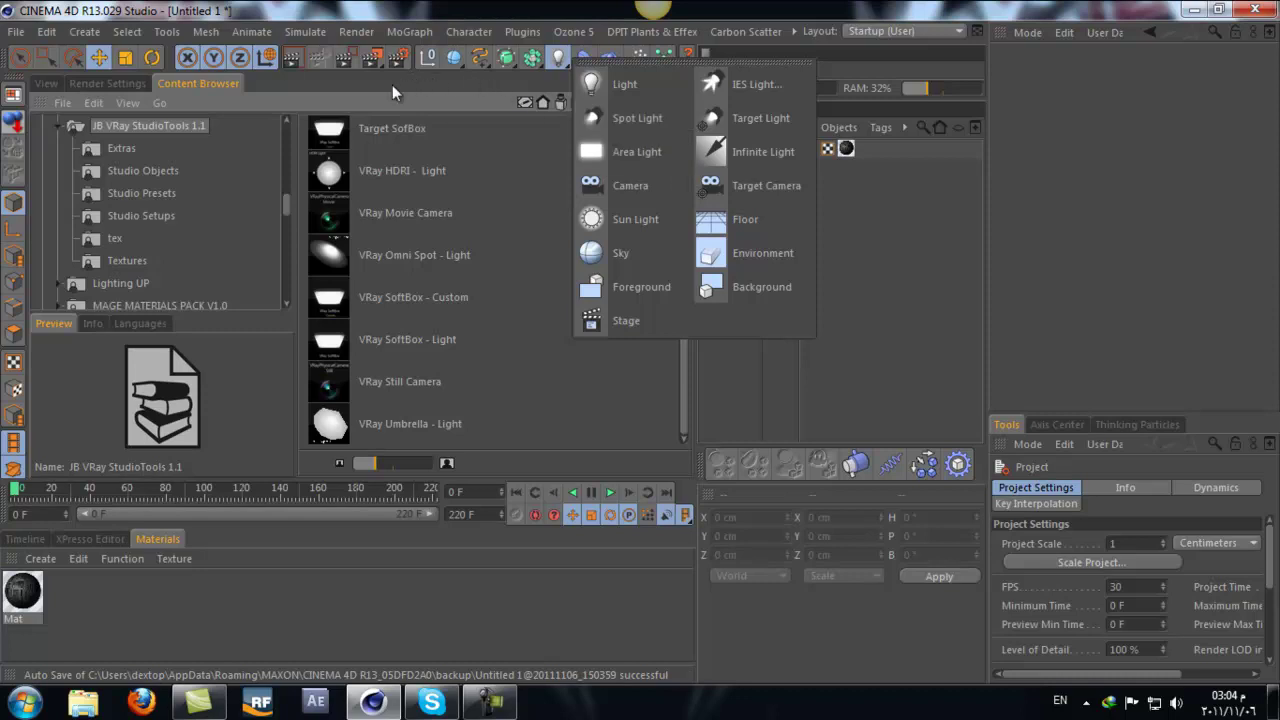
pyautogui.click(213, 97)
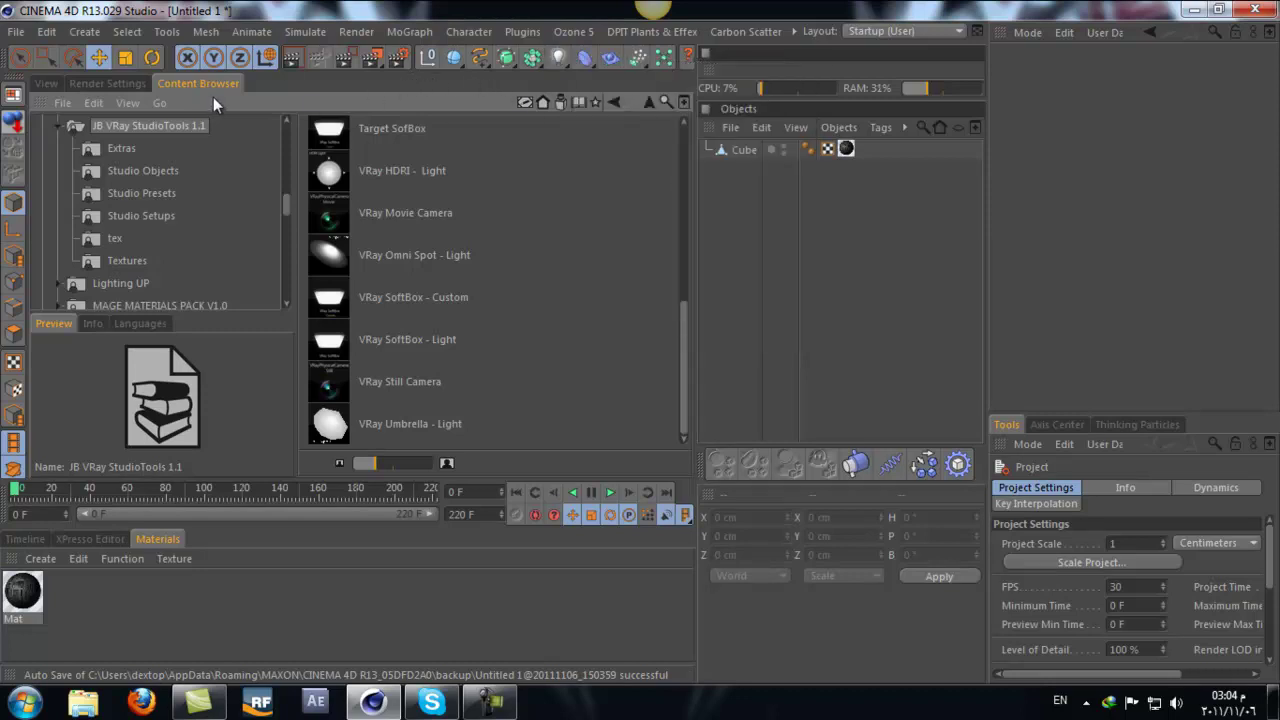
pyautogui.rightClick(750, 150)
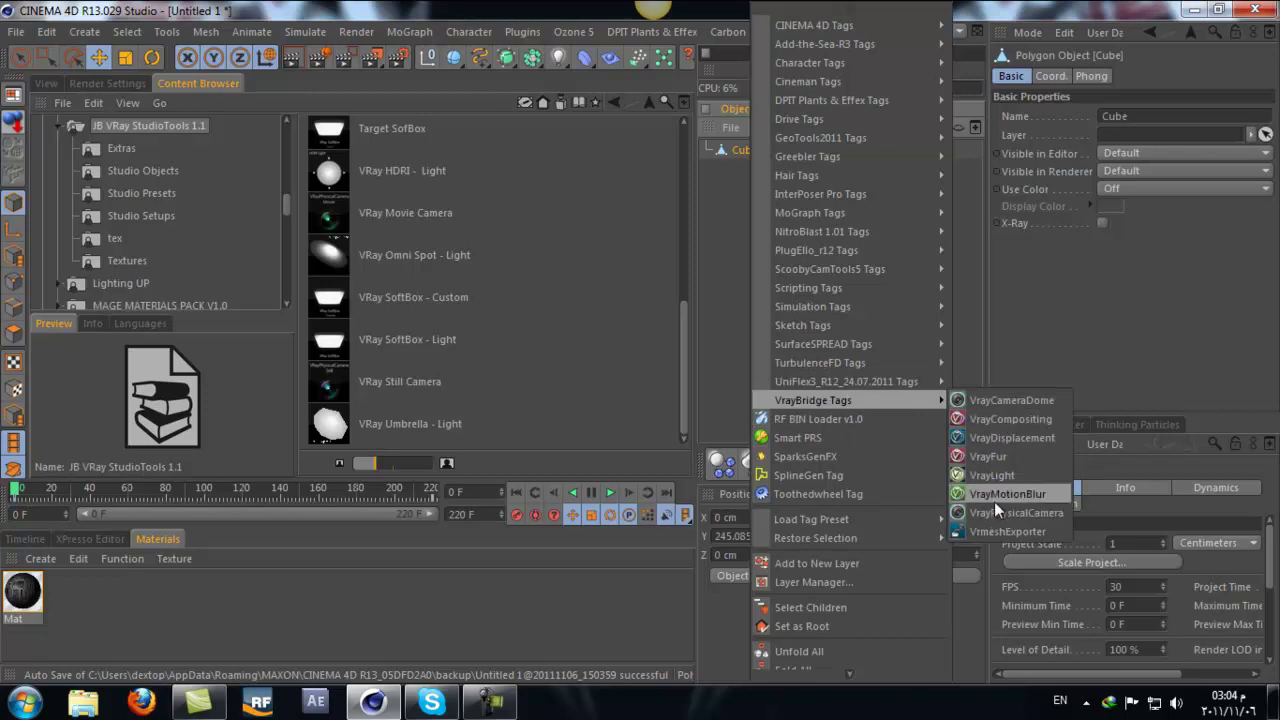
pyautogui.moveTo(813, 400)
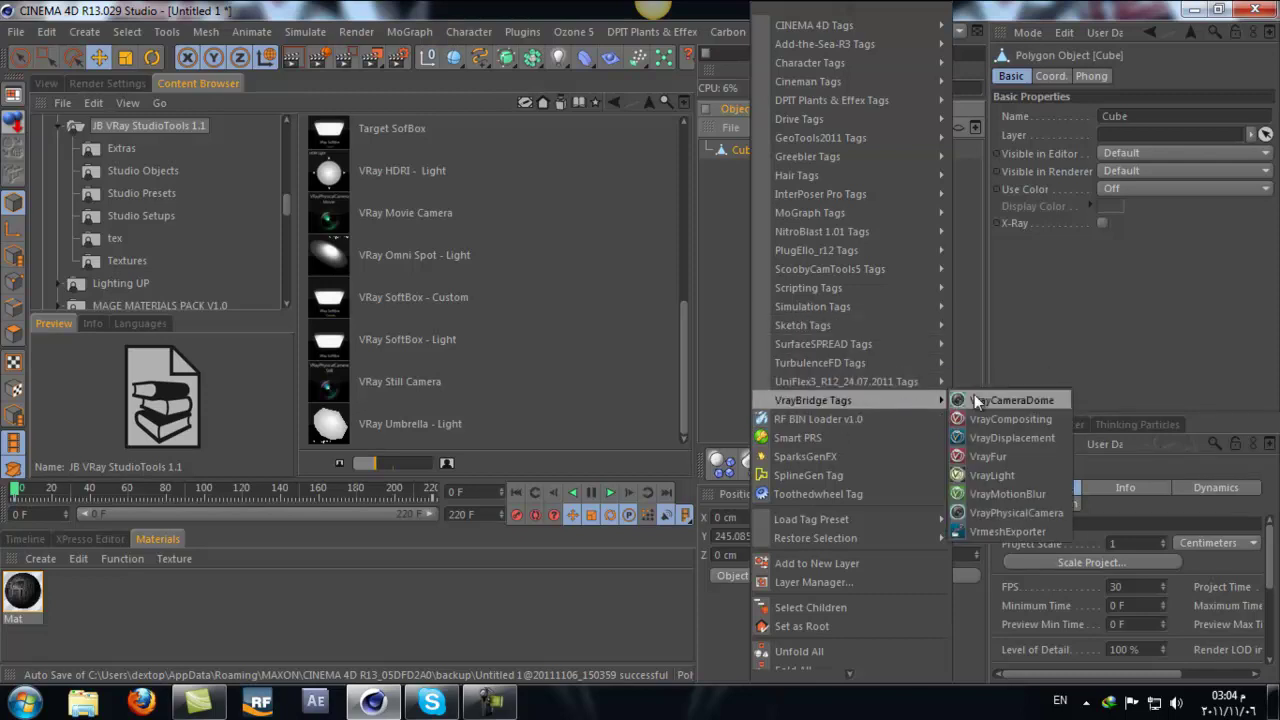
pyautogui.click(729, 213)
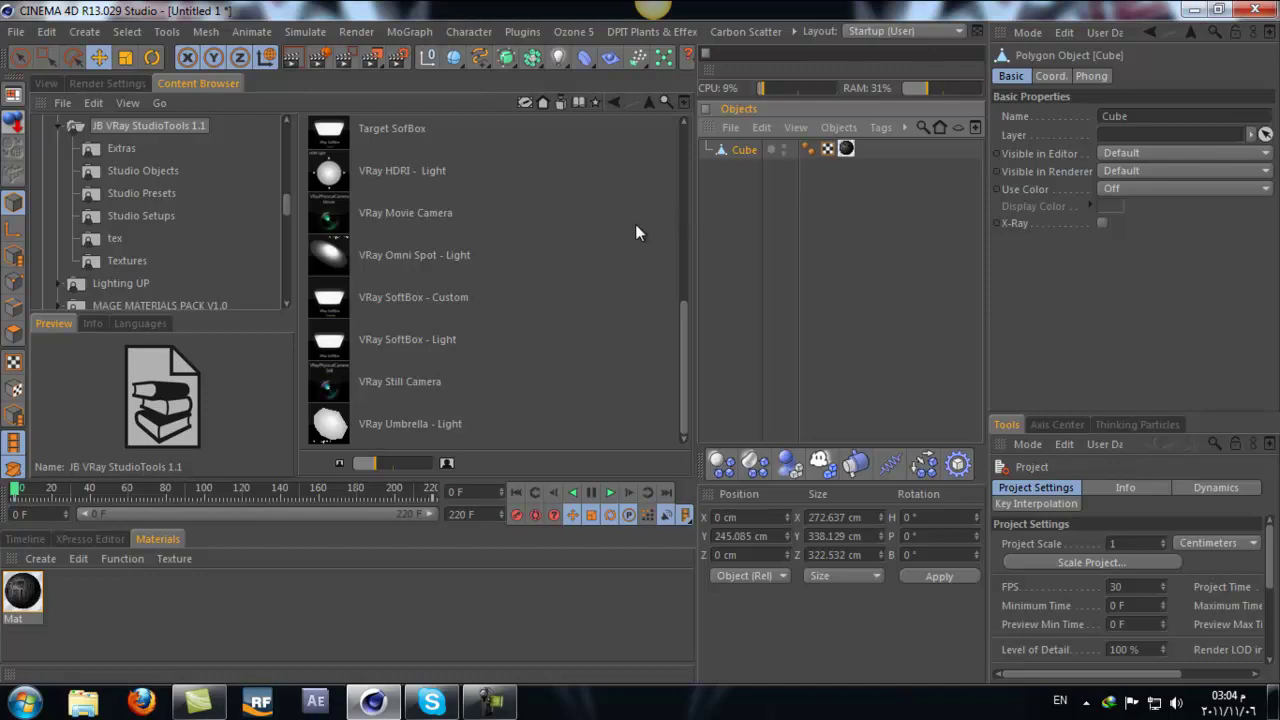
pyautogui.scroll(3, 635, 224)
pyautogui.scroll(3, 633, 225)
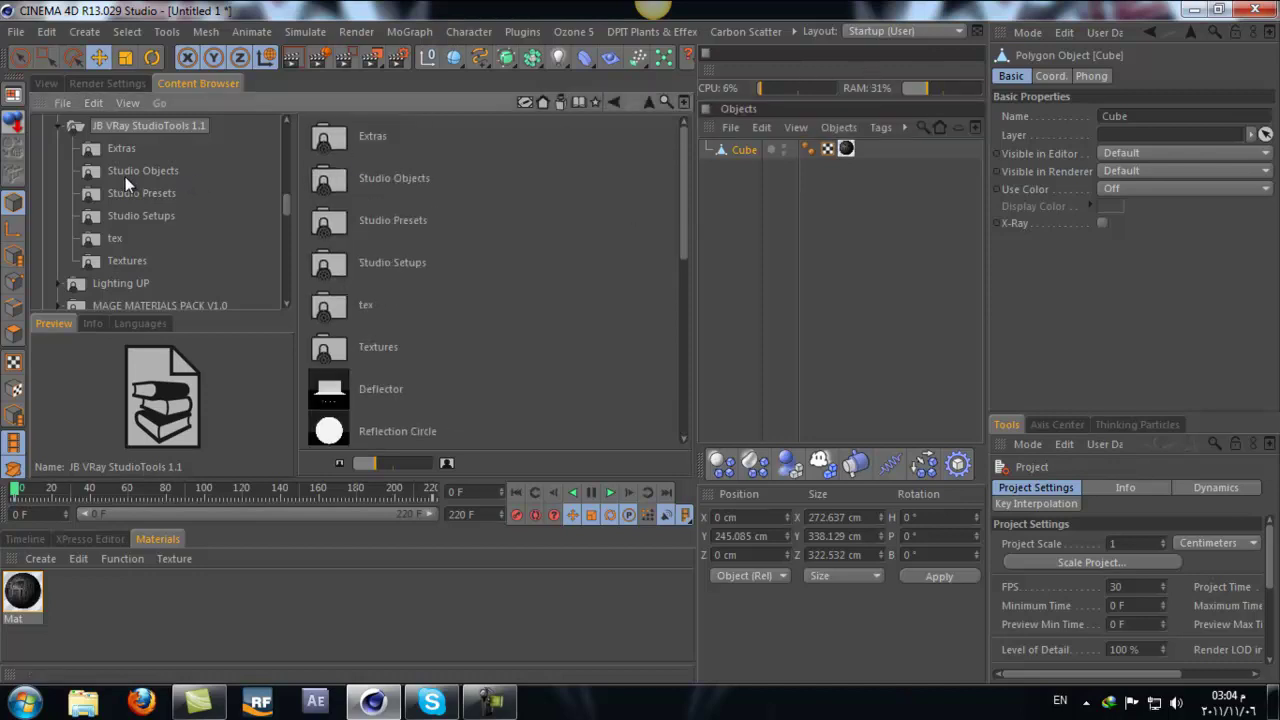
pyautogui.click(55, 126)
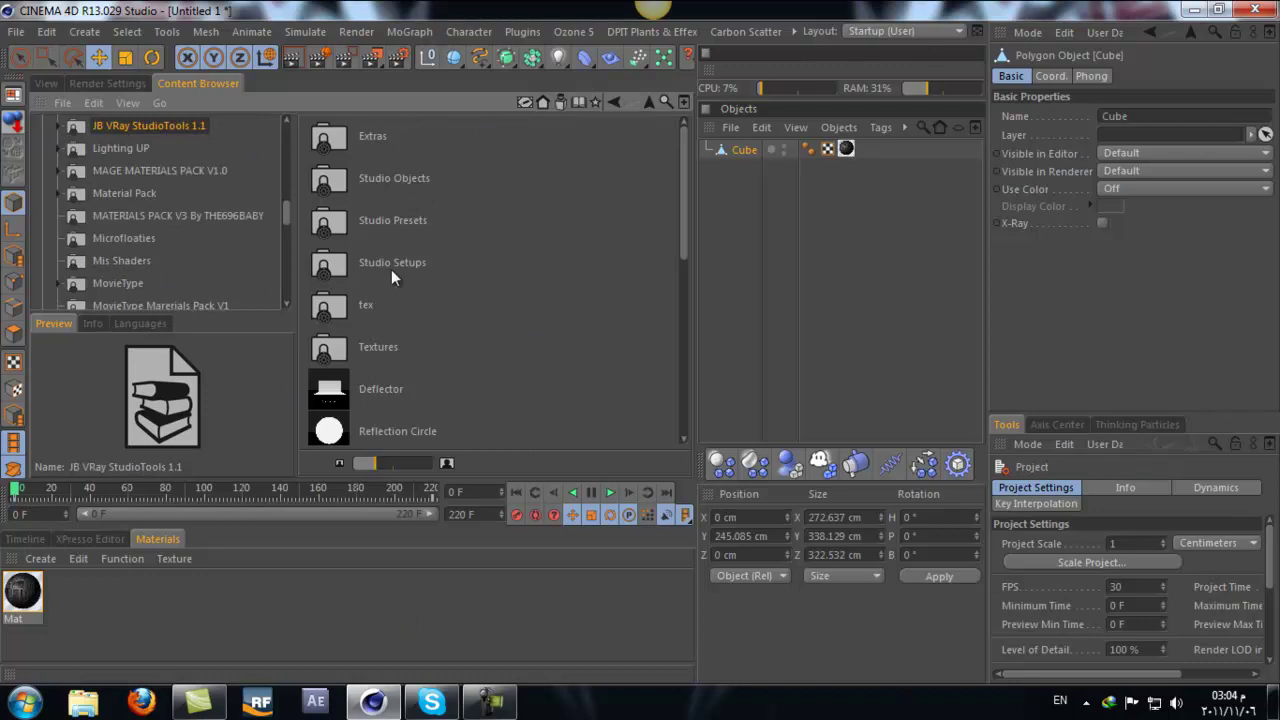
pyautogui.doubleClick(350, 140)
pyautogui.click(379, 141)
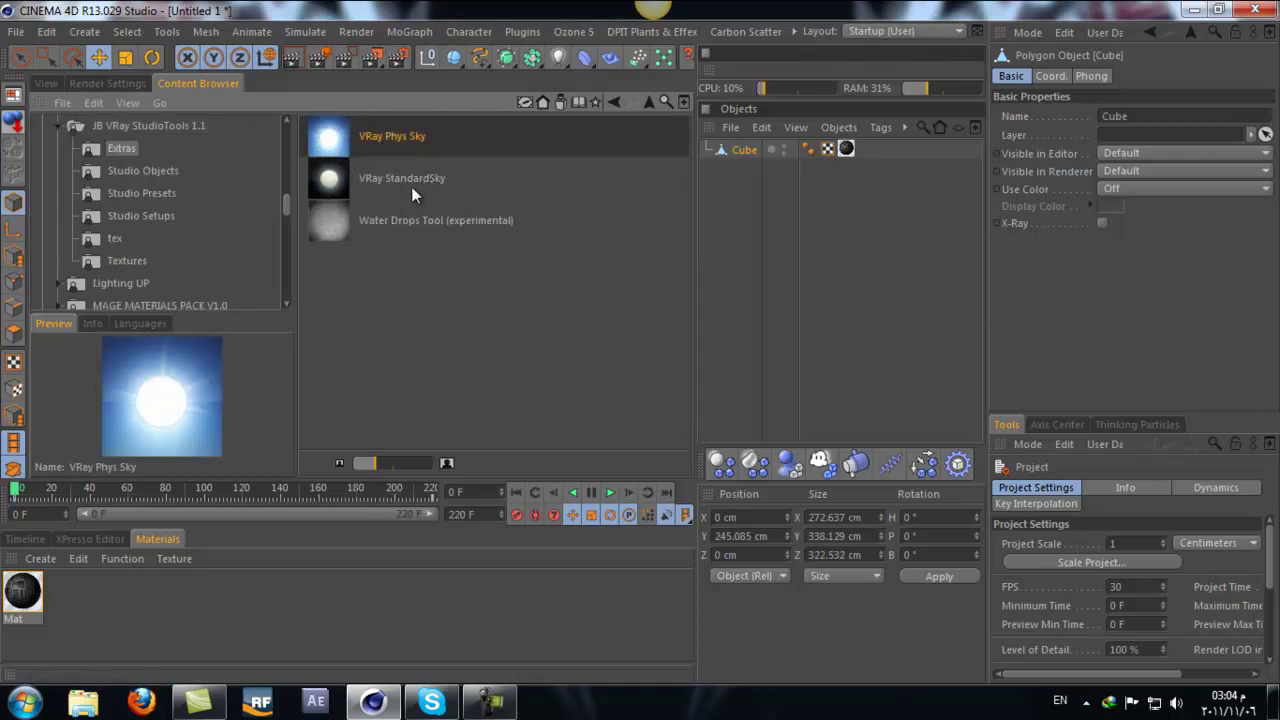
pyautogui.click(366, 229)
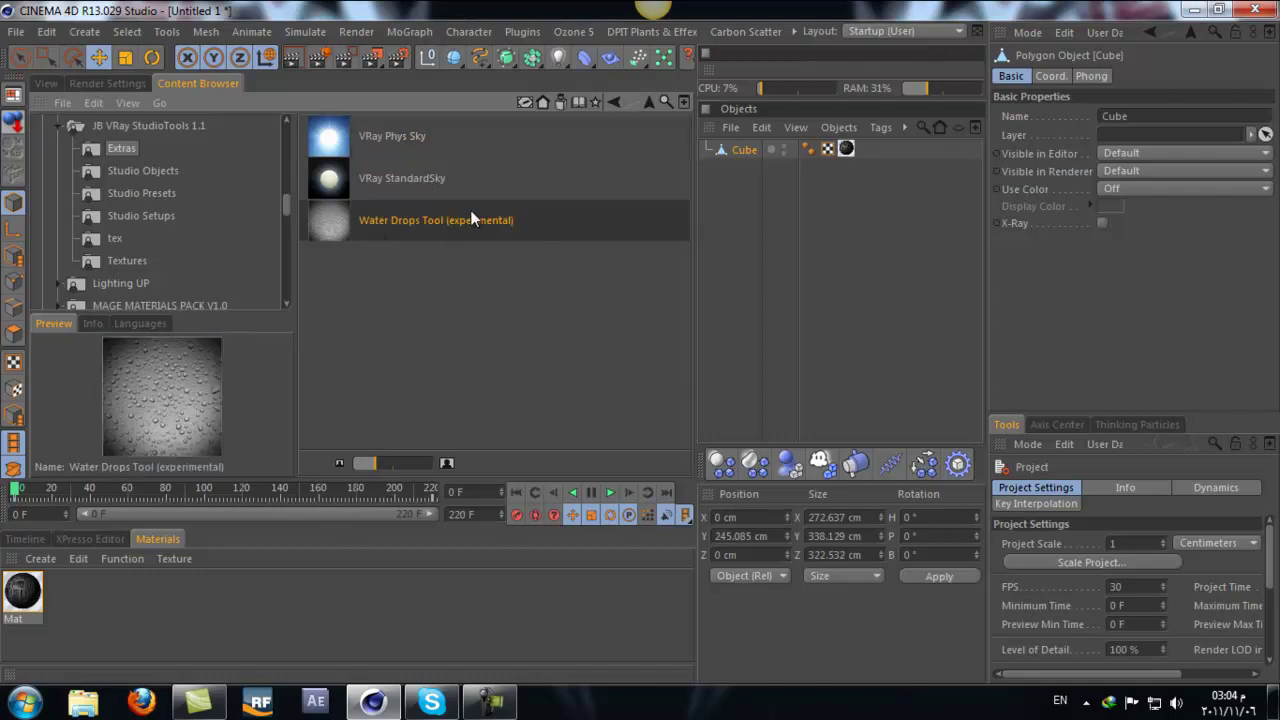
pyautogui.click(613, 101)
pyautogui.doubleClick(407, 173)
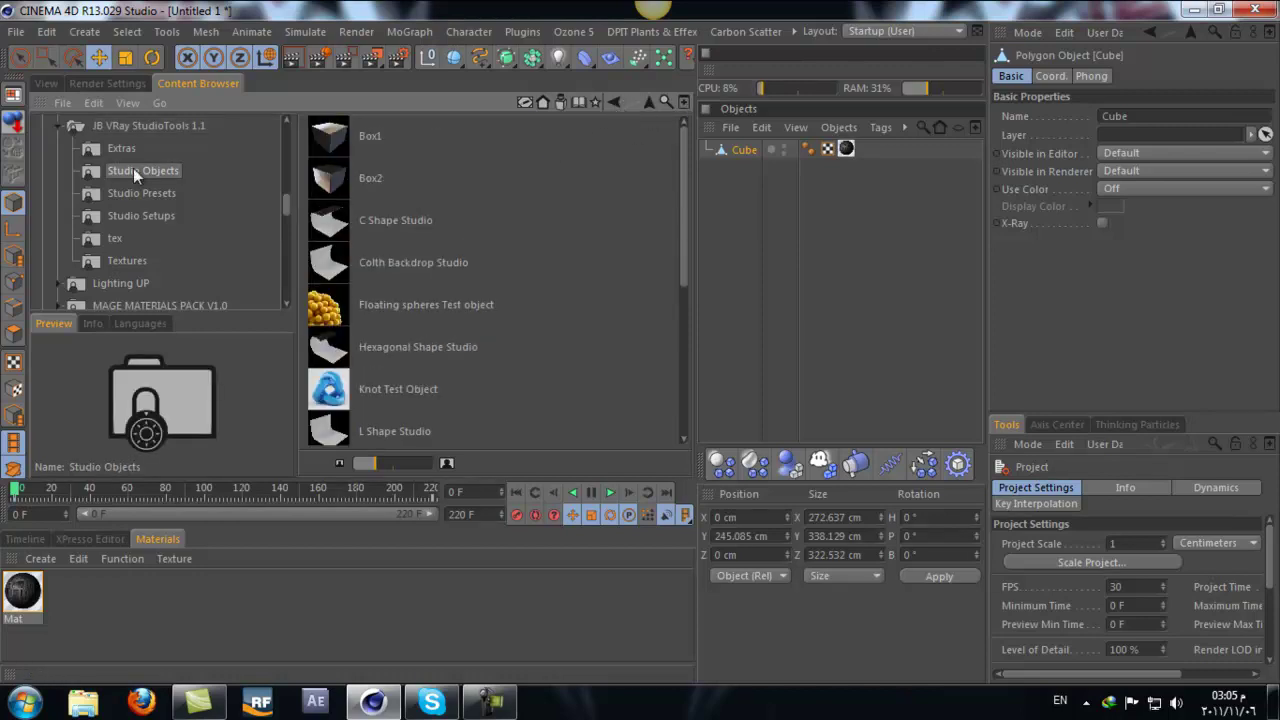
pyautogui.click(372, 150)
pyautogui.click(371, 222)
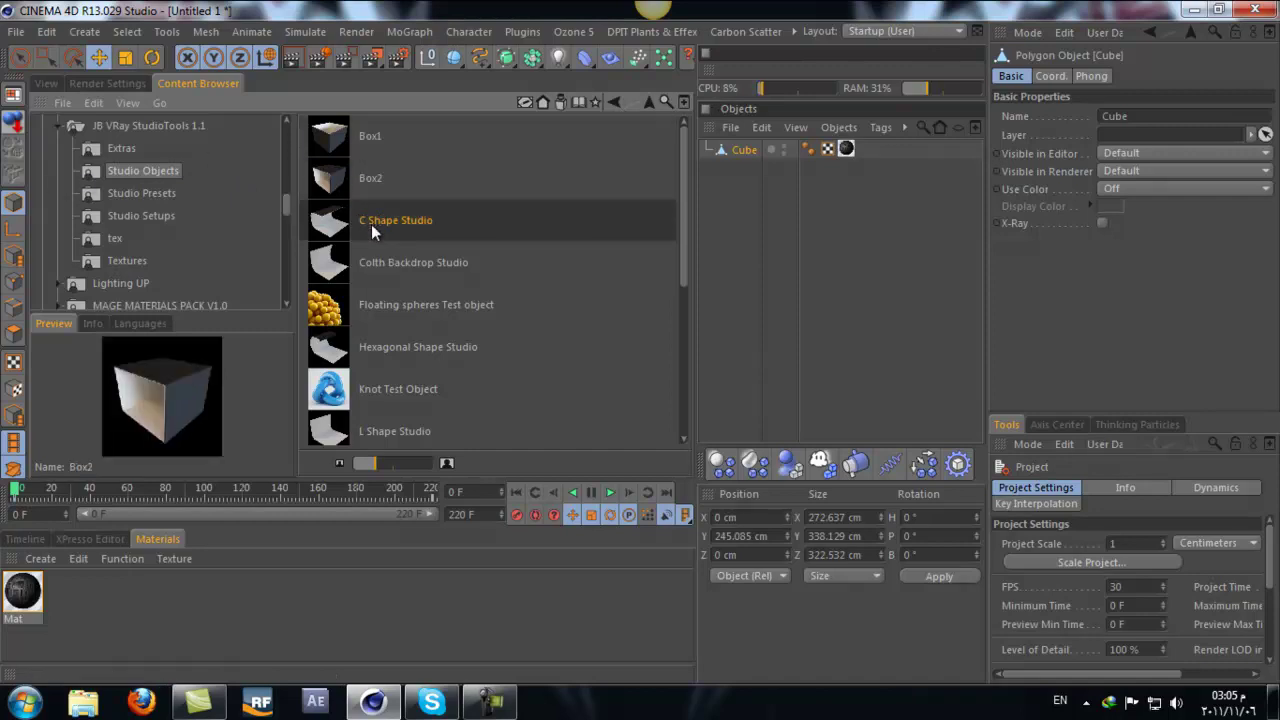
pyautogui.scroll(-2, 420, 225)
pyautogui.click(413, 206)
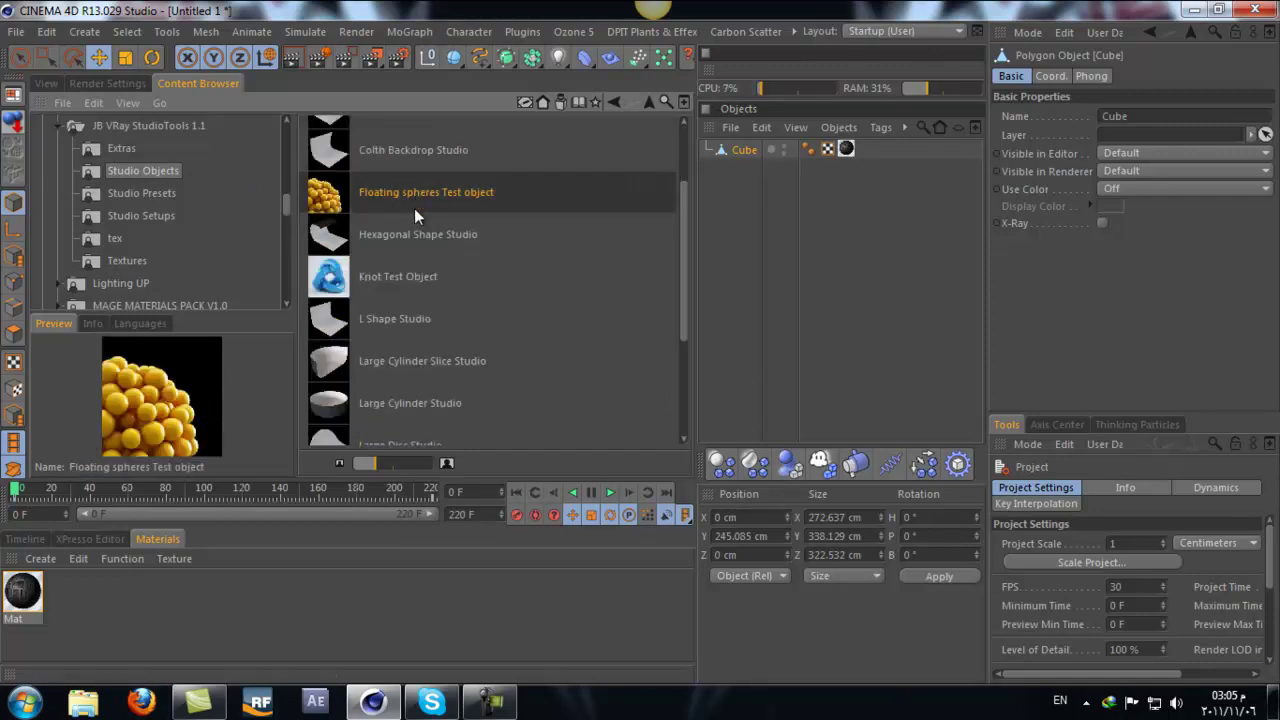
pyautogui.click(415, 238)
pyautogui.click(398, 279)
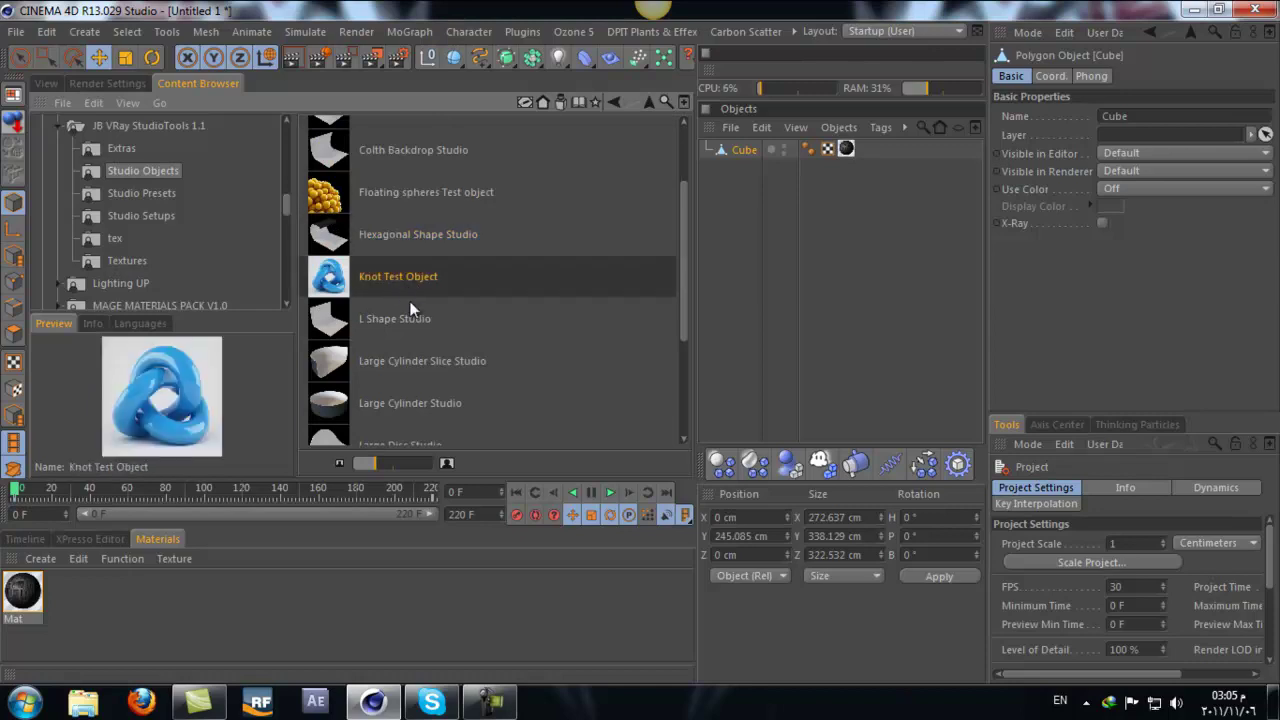
pyautogui.click(423, 192)
pyautogui.click(390, 320)
pyautogui.scroll(-3, 392, 331)
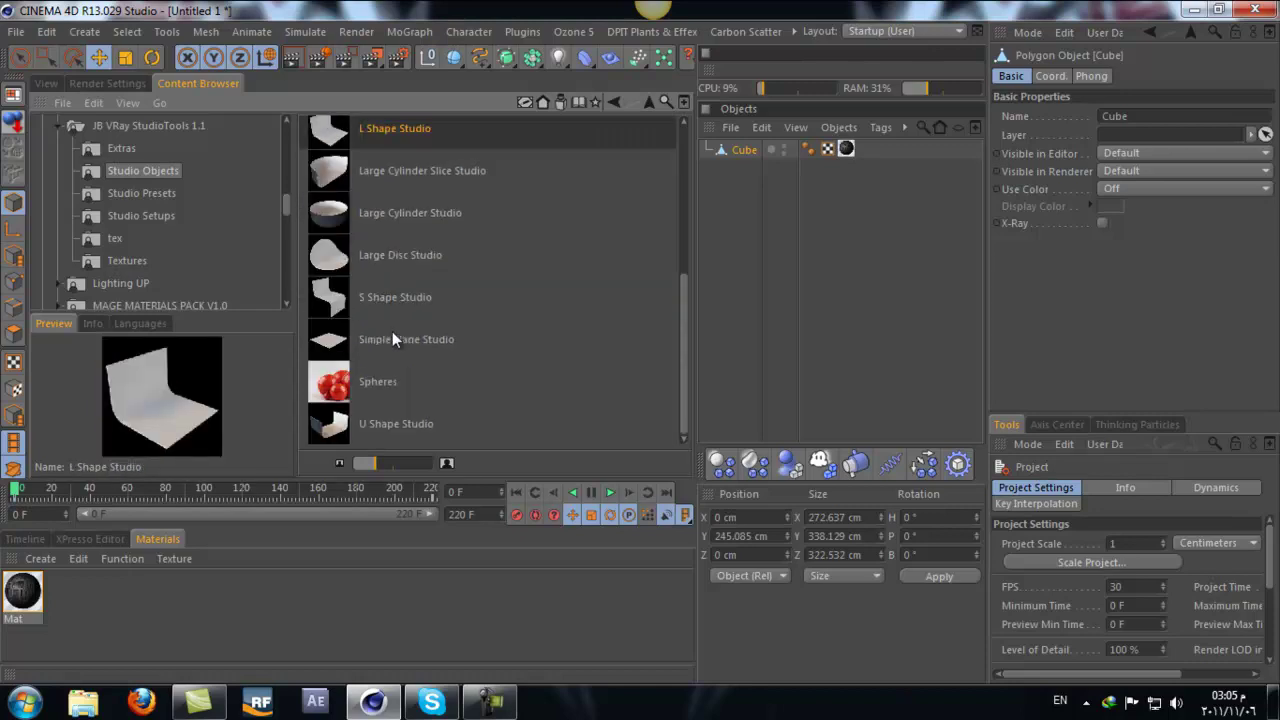
pyautogui.click(404, 310)
pyautogui.click(402, 334)
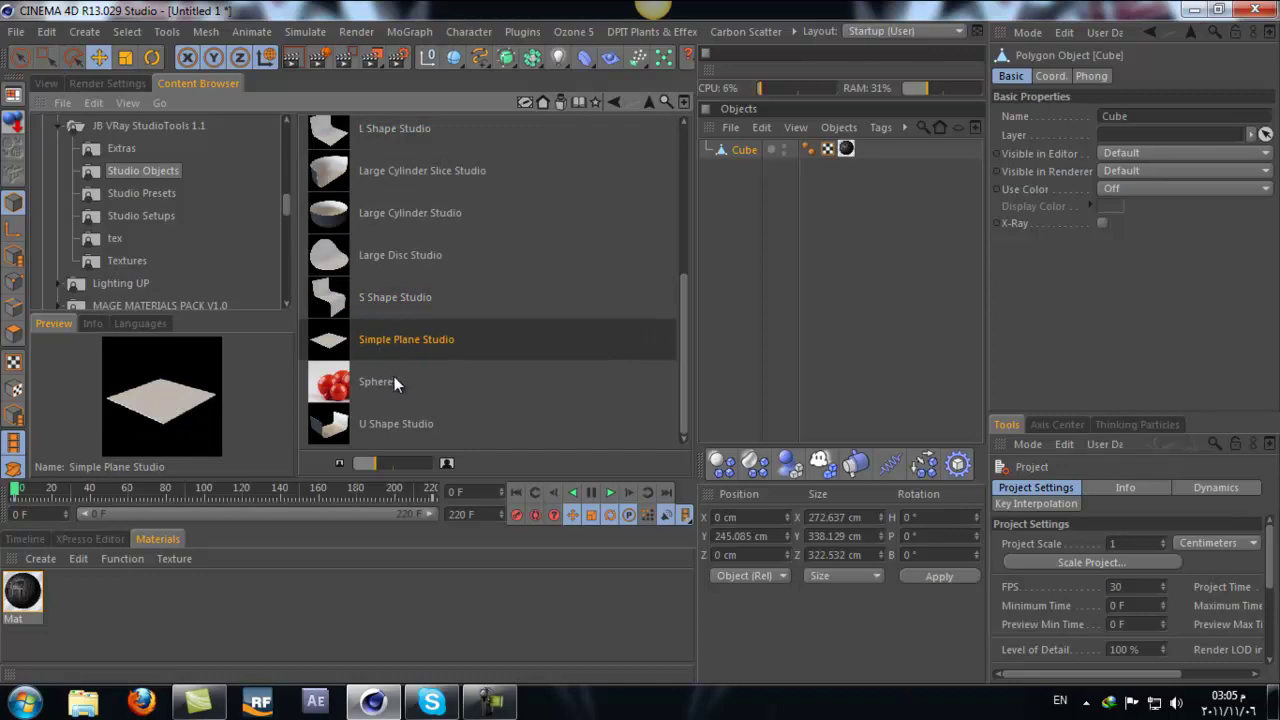
pyautogui.scroll(3, 394, 376)
pyautogui.scroll(1, 435, 324)
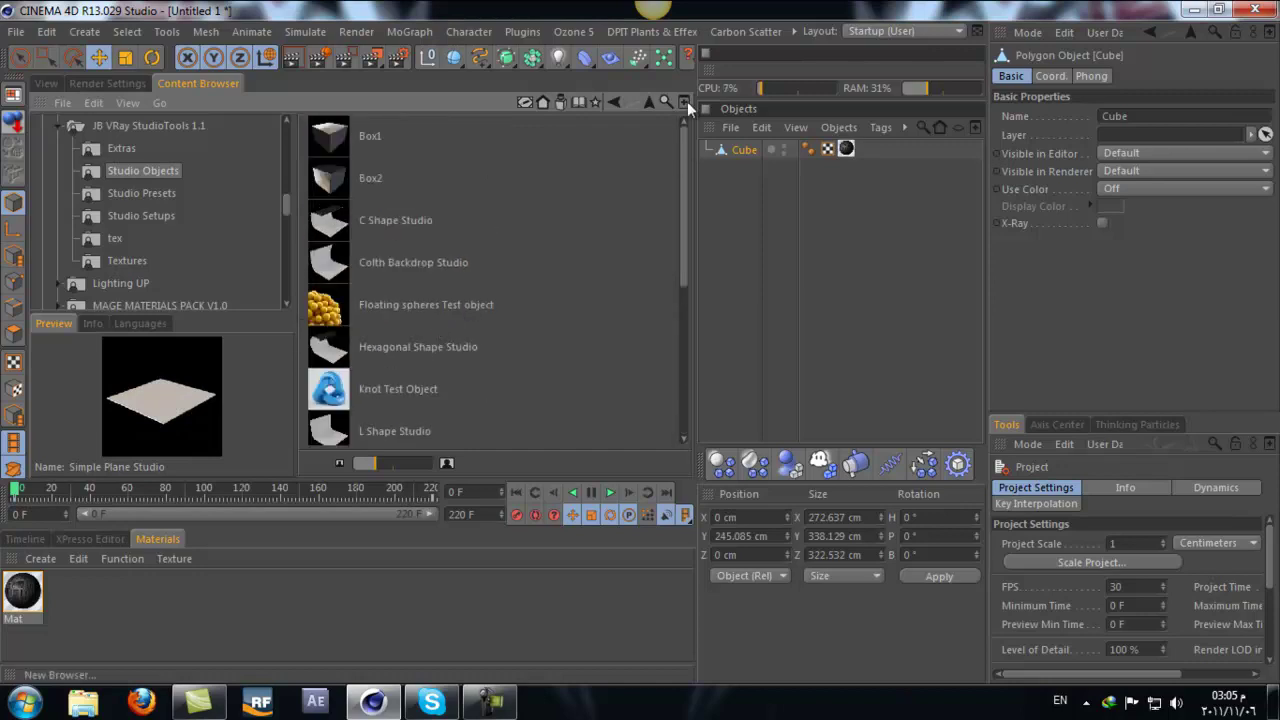
pyautogui.click(613, 102)
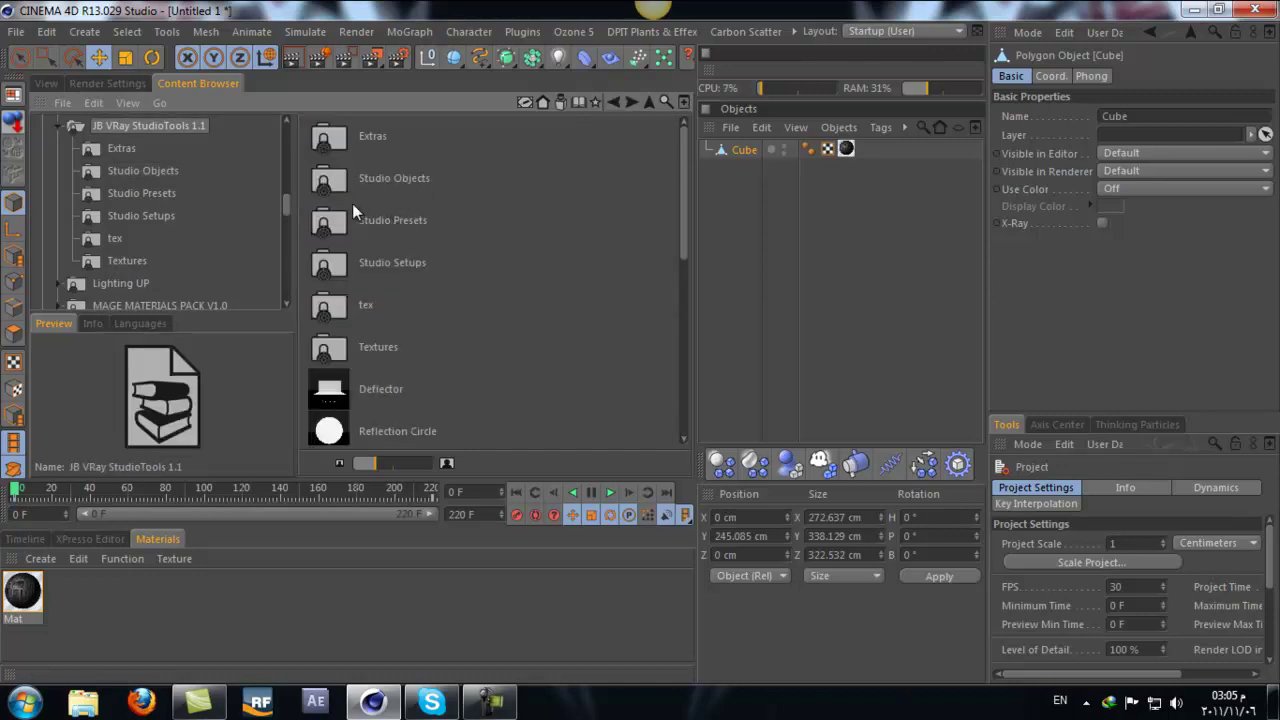
# Step: Open Studio Presets at larger thumbnails and preview the Low - Render Settings preset
pyautogui.doubleClick(406, 226)
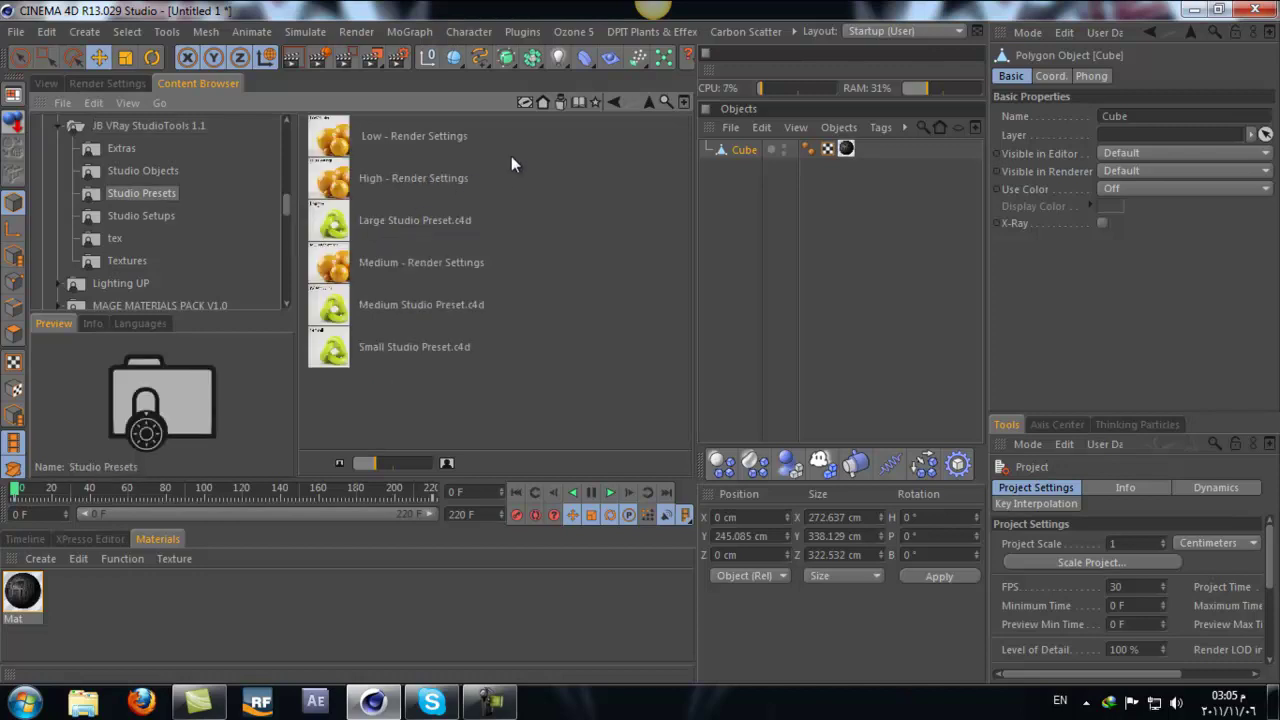
pyautogui.moveTo(382, 467); pyautogui.dragTo(395, 463)
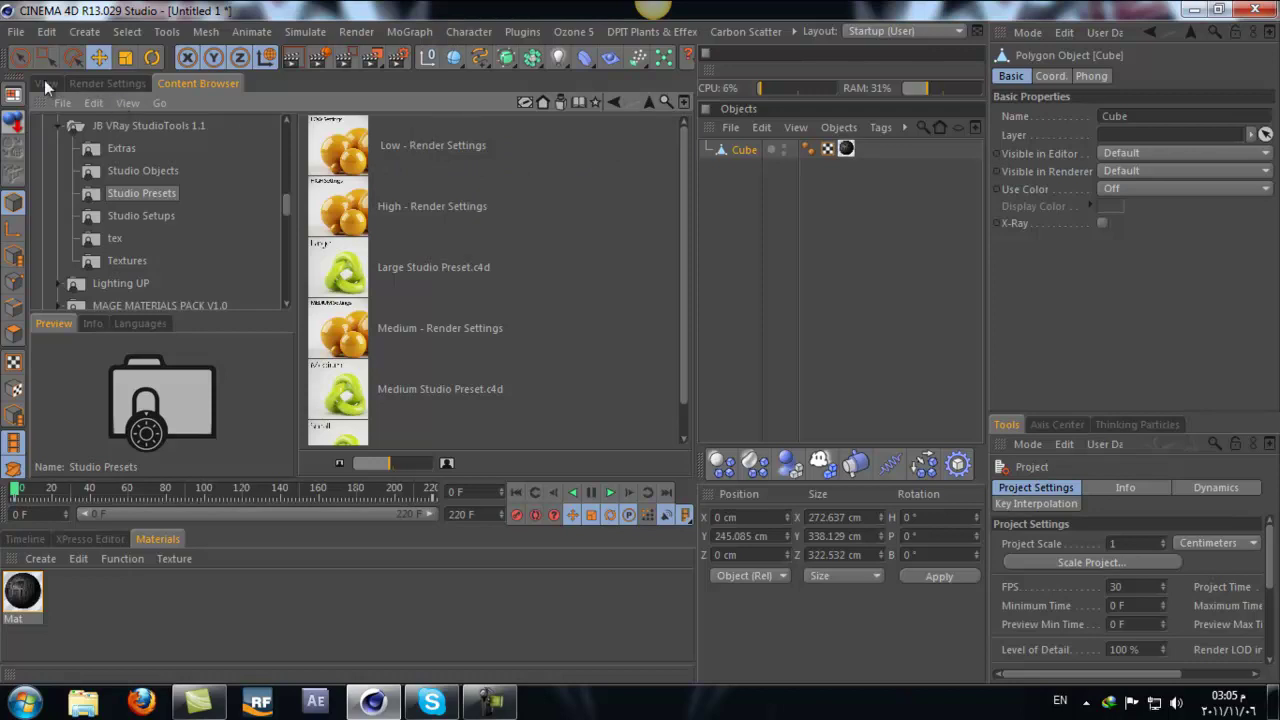
pyautogui.click(100, 84)
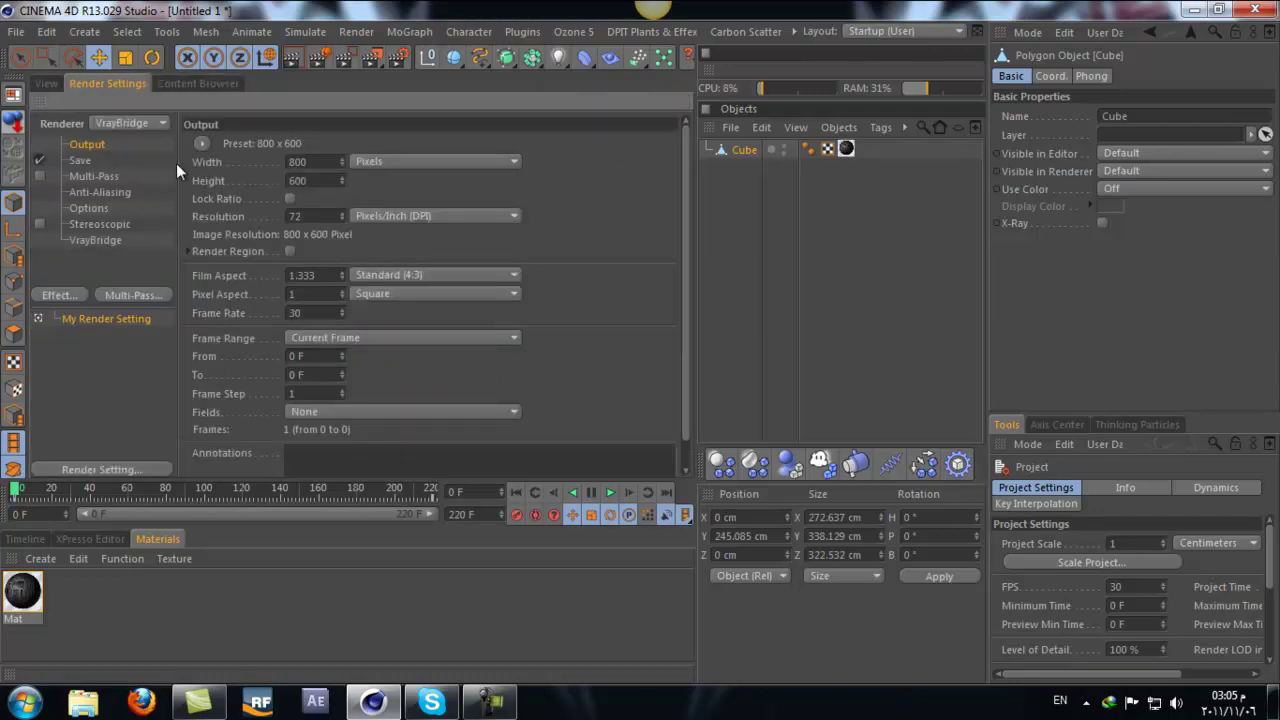
pyautogui.click(172, 80)
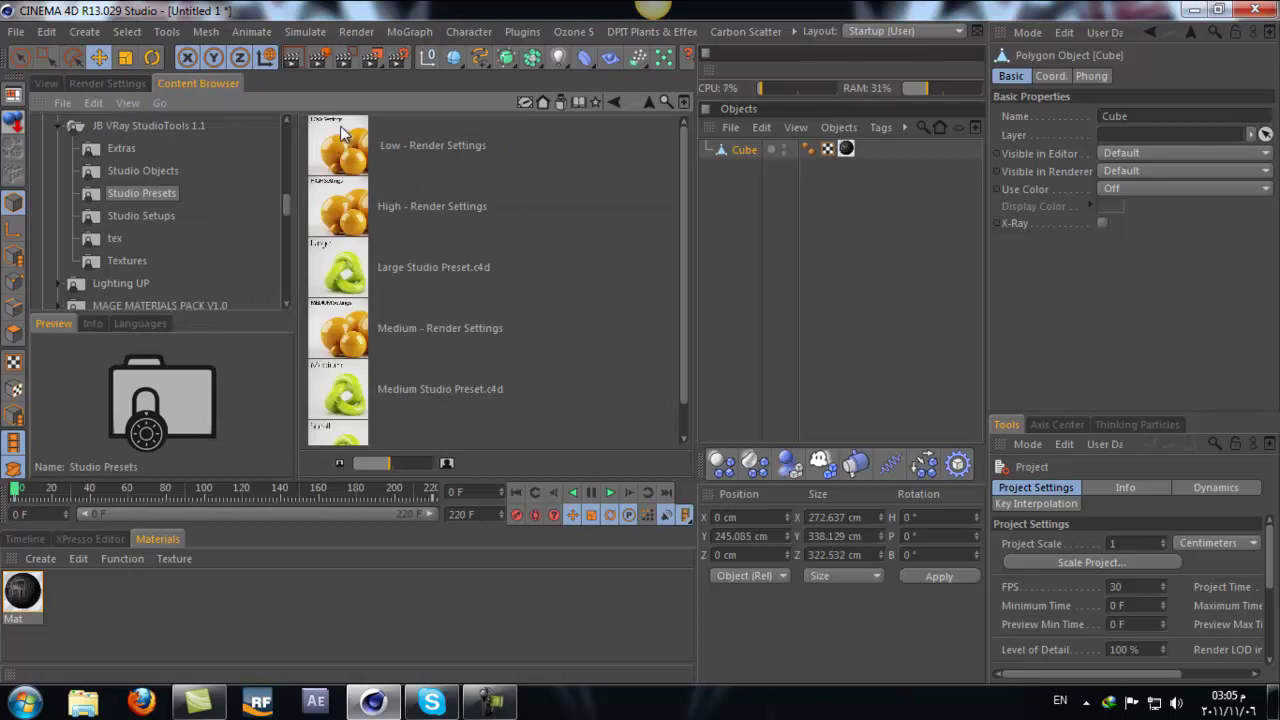
pyautogui.click(418, 145)
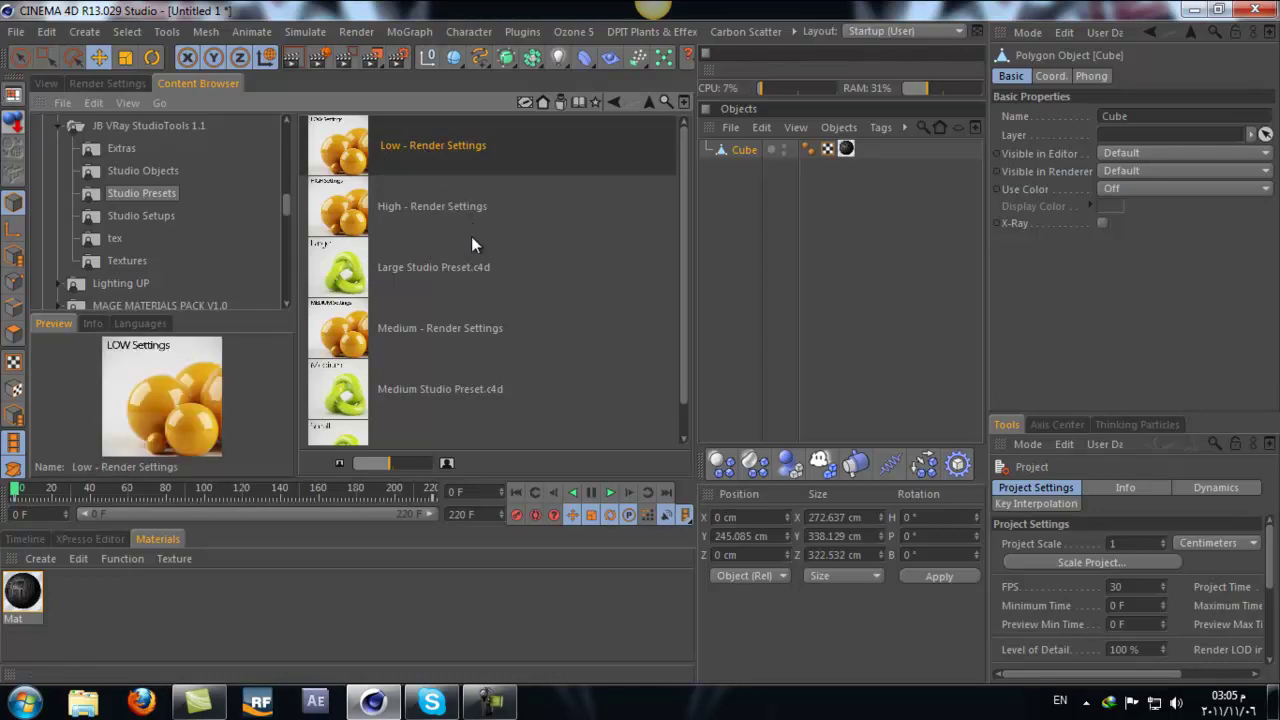
pyautogui.scroll(-1, 471, 236)
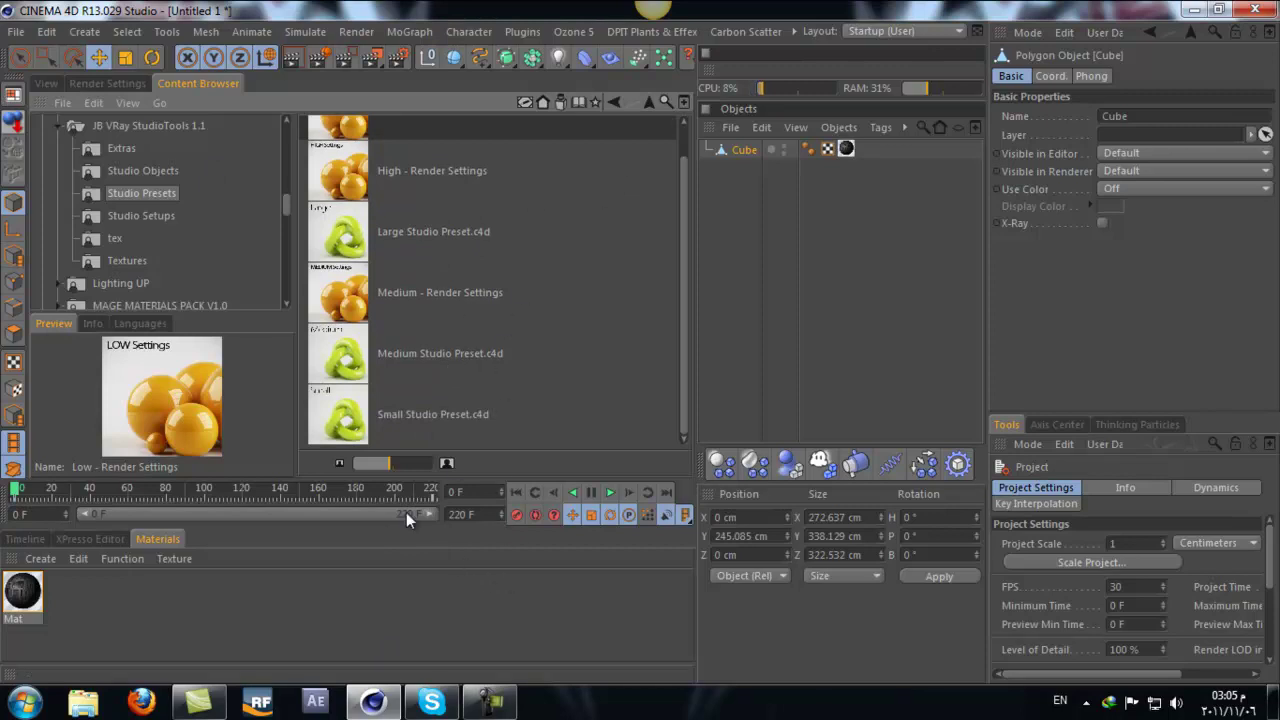
pyautogui.scroll(1, 487, 345)
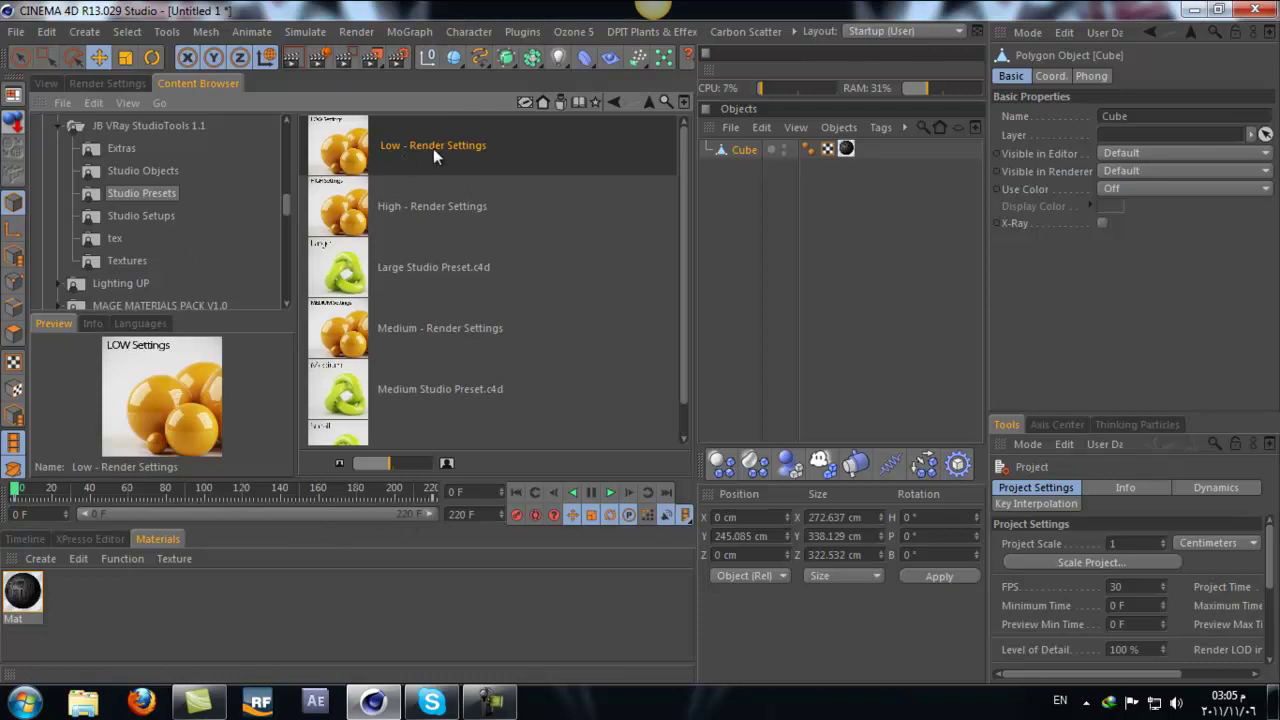
# Step: Go back to the StudioTools contents and open the Studio Setups folder
pyautogui.click(613, 100)
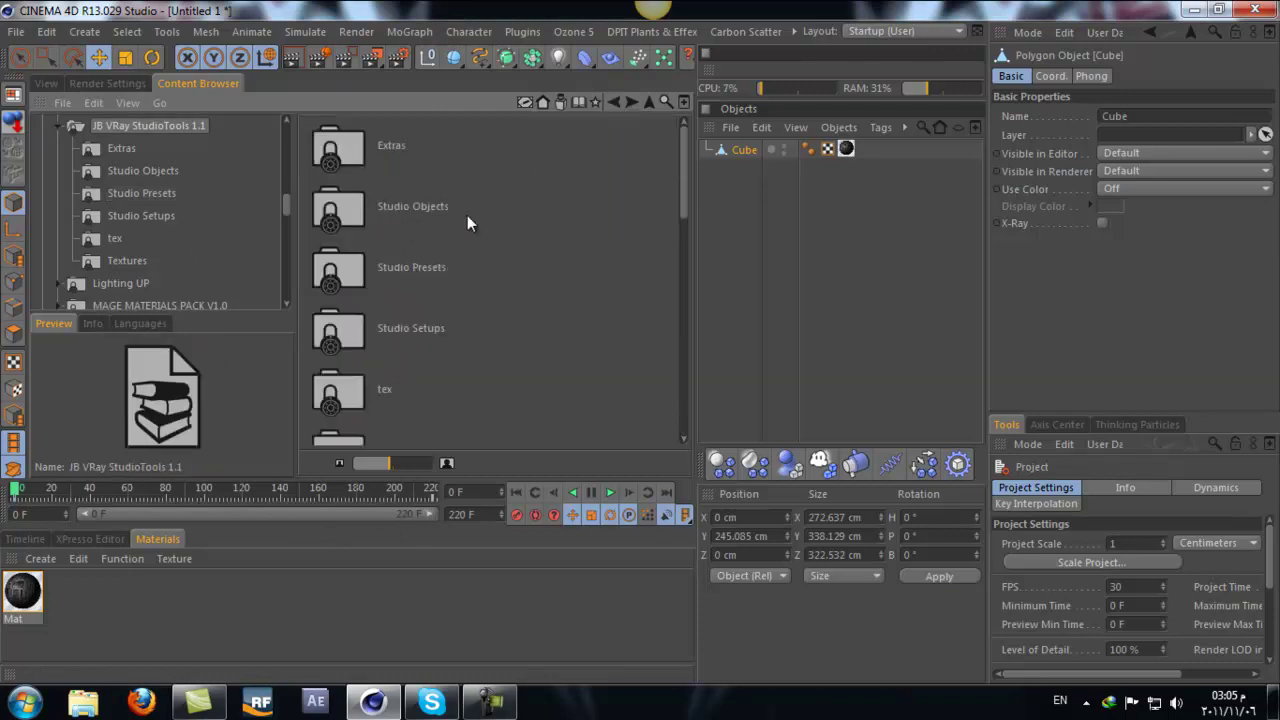
pyautogui.doubleClick(380, 273)
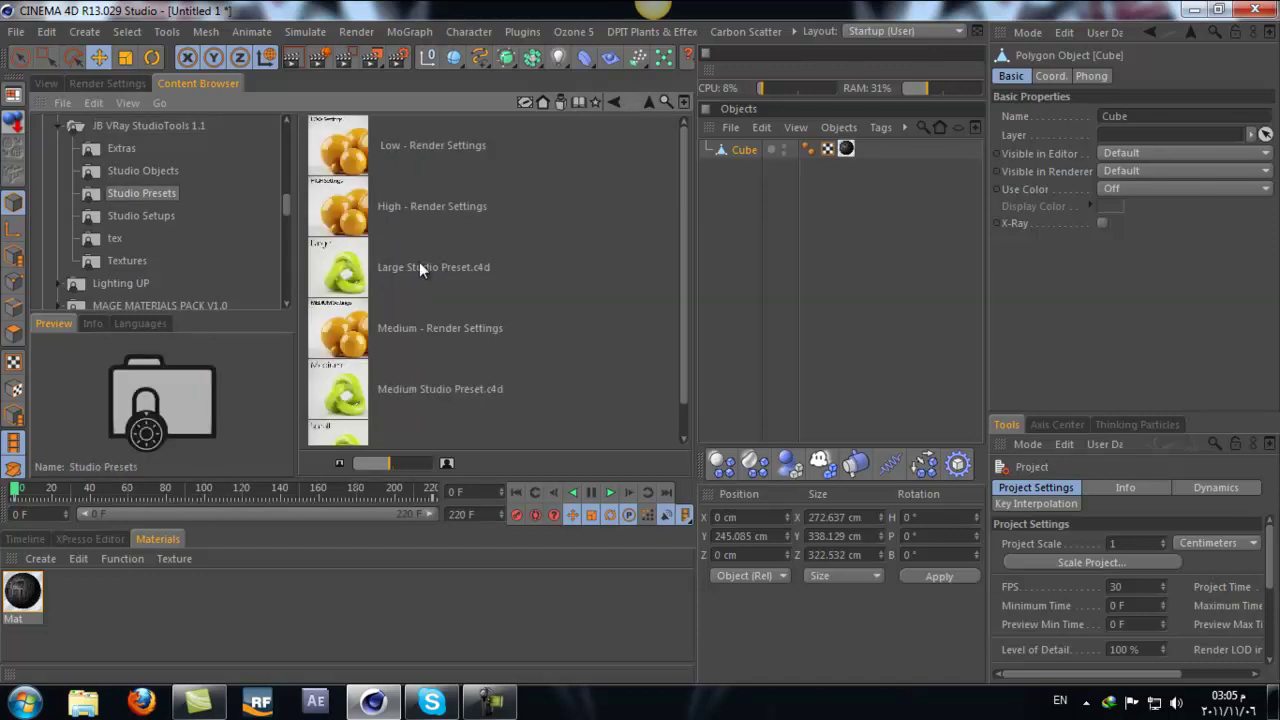
pyautogui.click(619, 97)
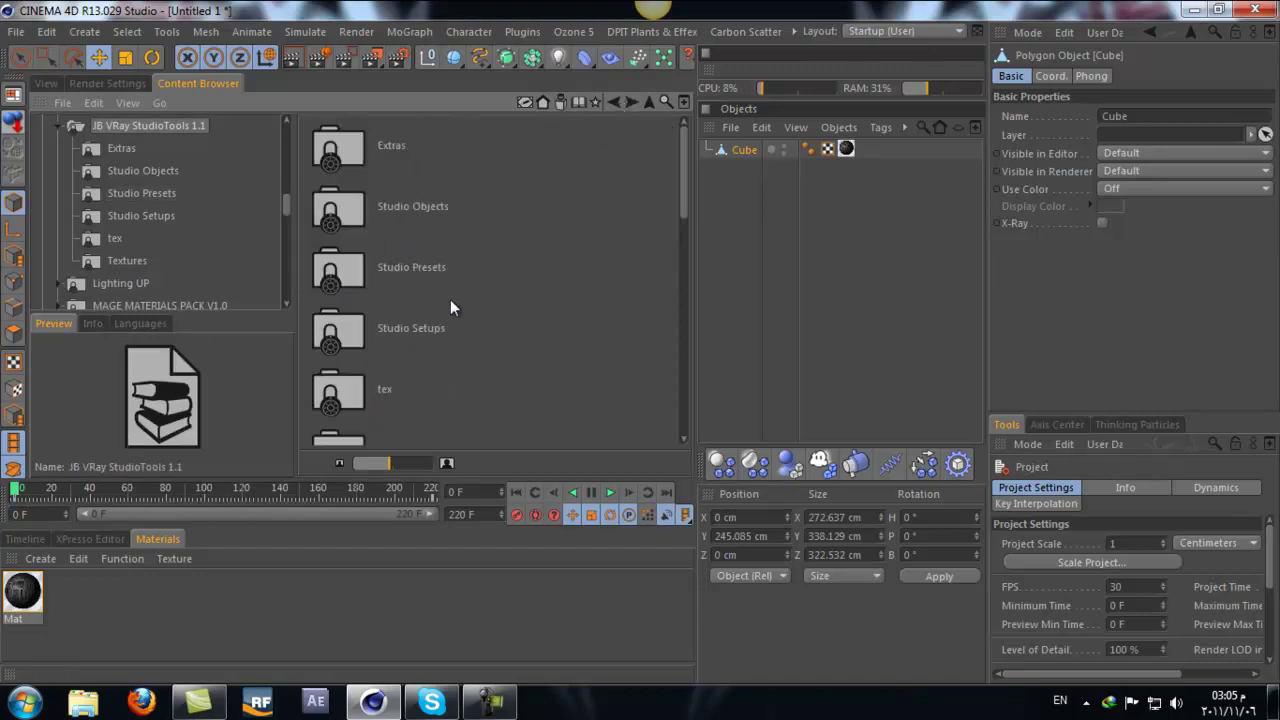
pyautogui.doubleClick(419, 335)
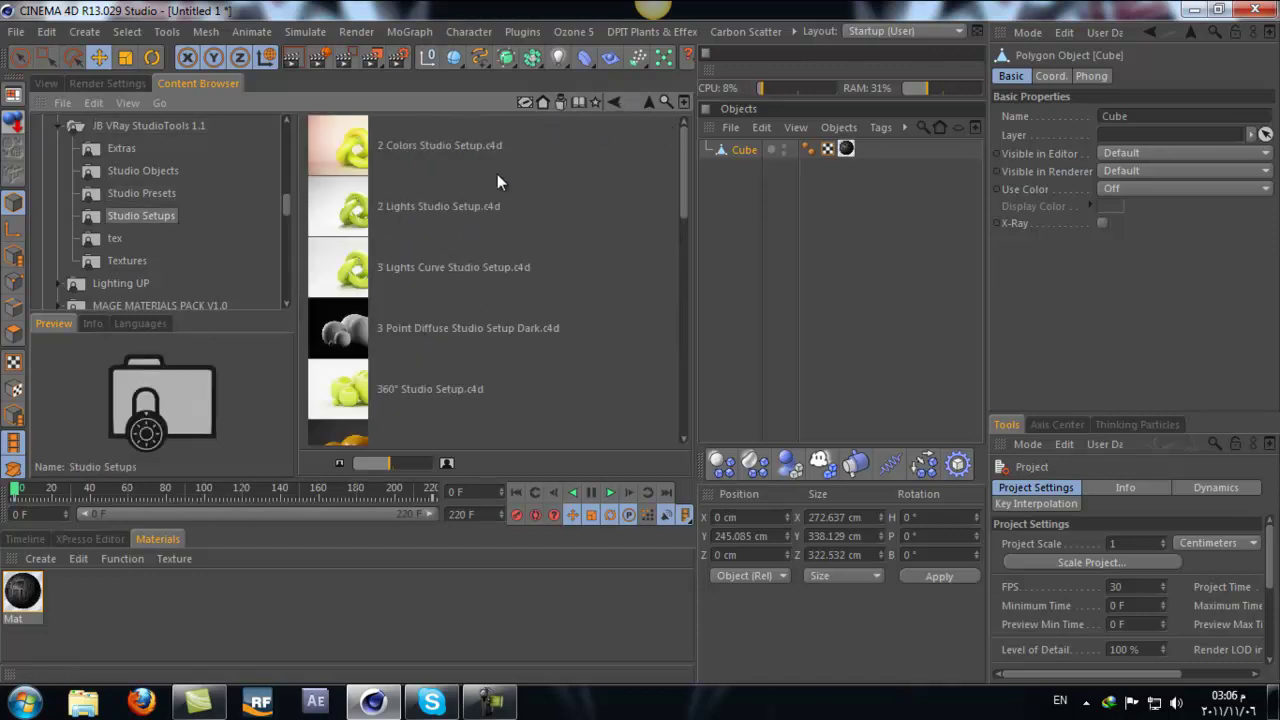
pyautogui.scroll(-2, 390, 144)
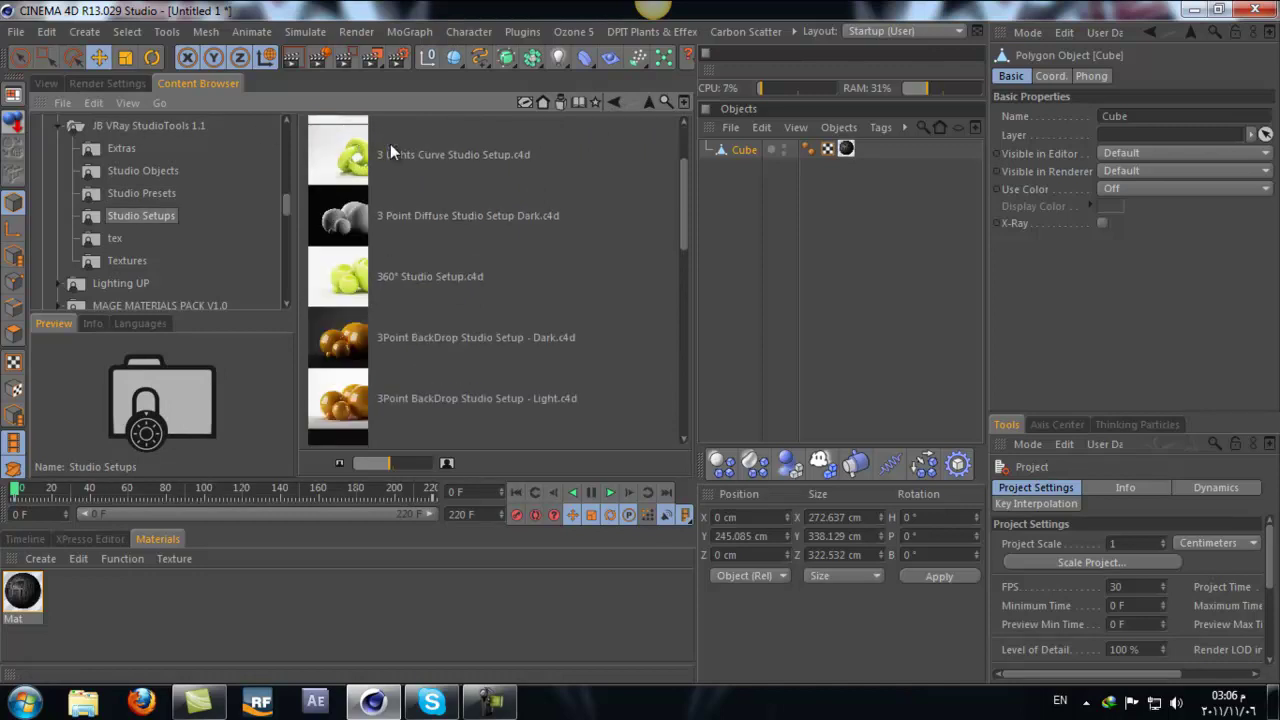
pyautogui.scroll(2, 390, 144)
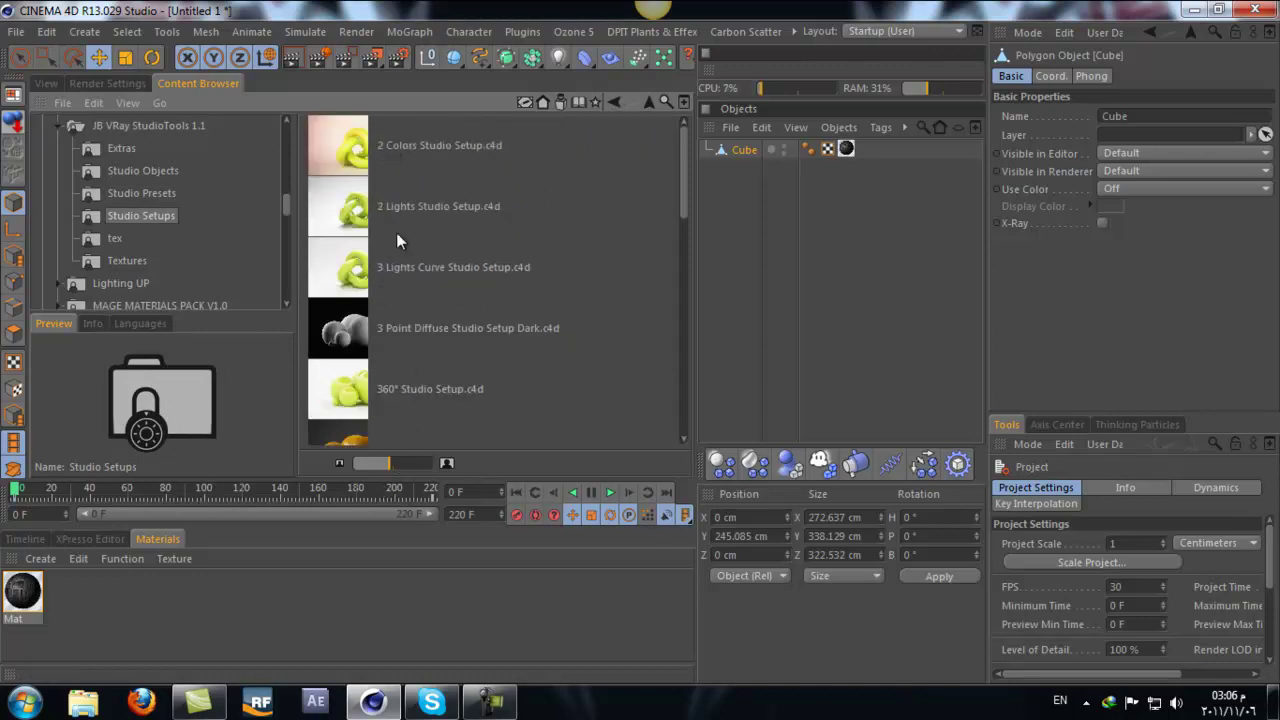
pyautogui.scroll(-4, 399, 223)
pyautogui.scroll(-2, 399, 223)
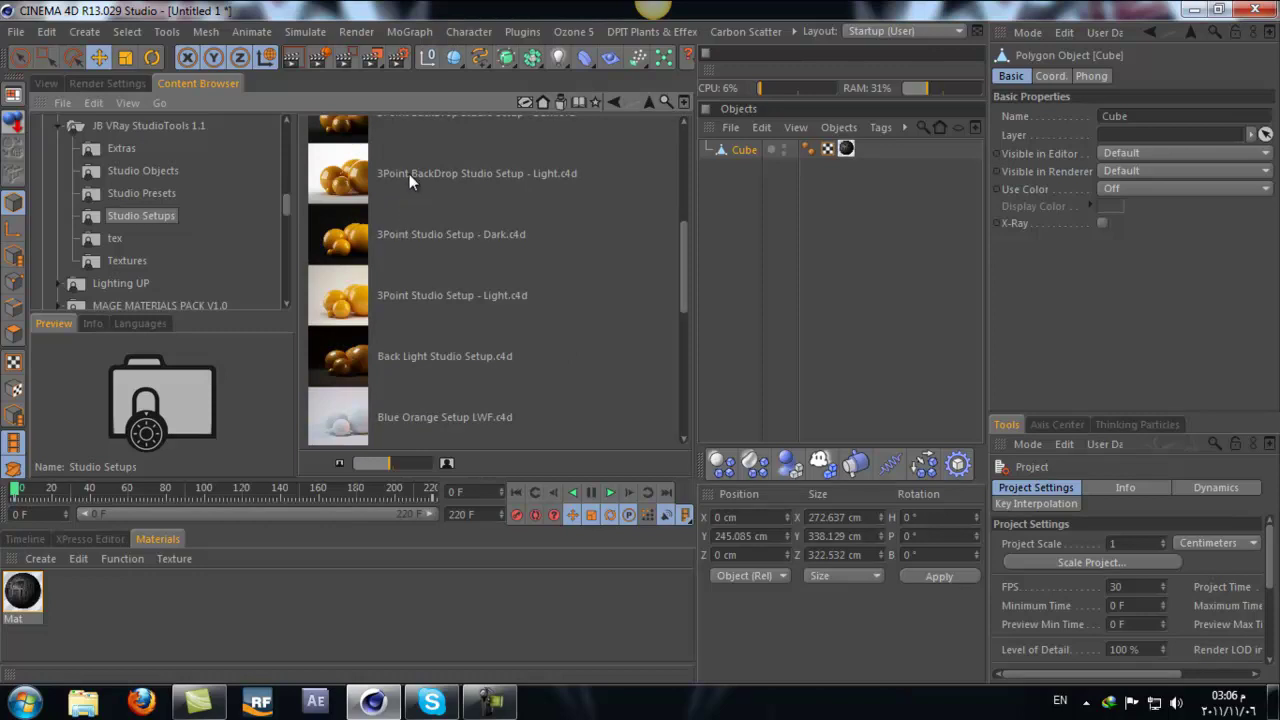
pyautogui.scroll(2, 447, 176)
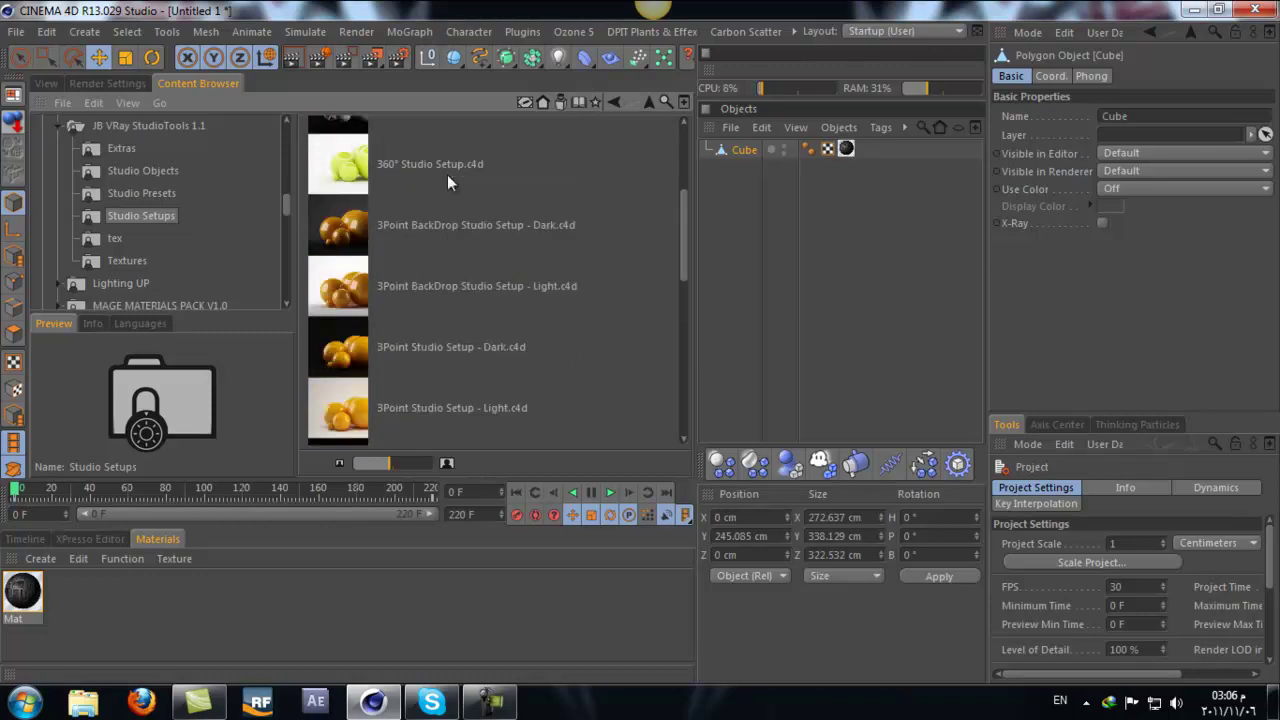
pyautogui.scroll(3, 447, 176)
# Step: Load 2 Colors Studio Setup.c4d and hide the Cube in both editor and render
pyautogui.click(397, 135)
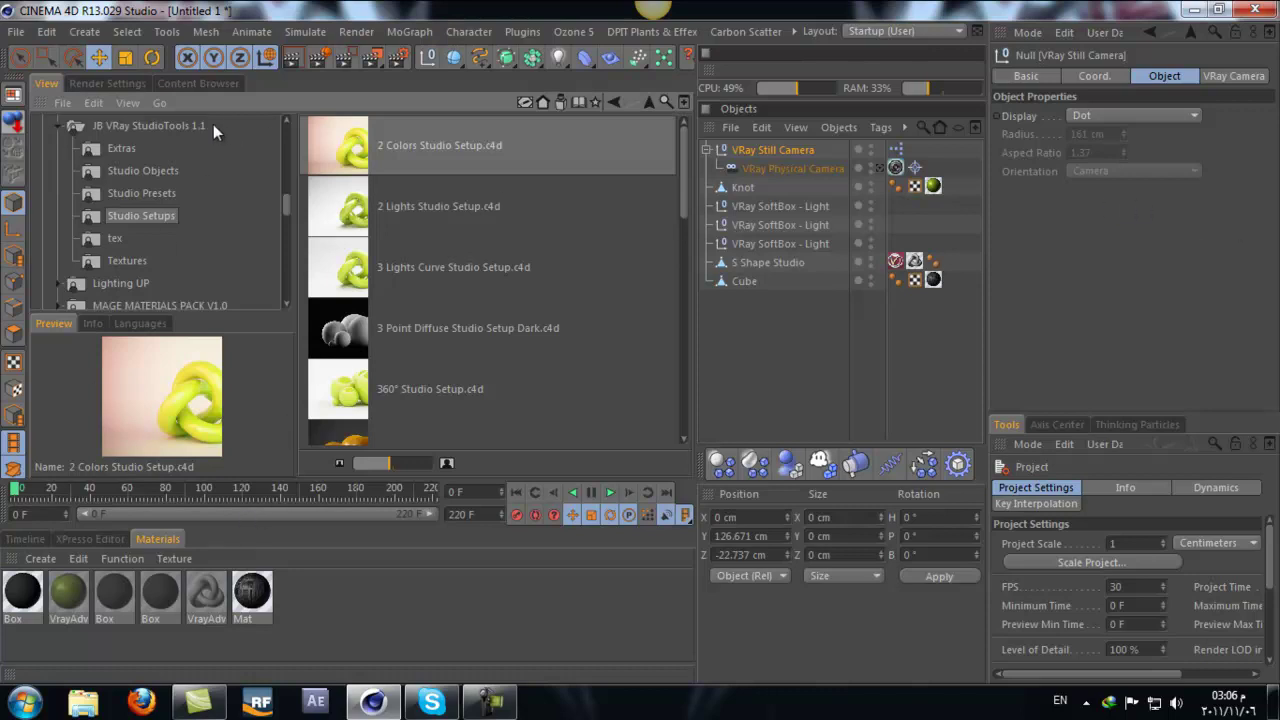
pyautogui.click(46, 83)
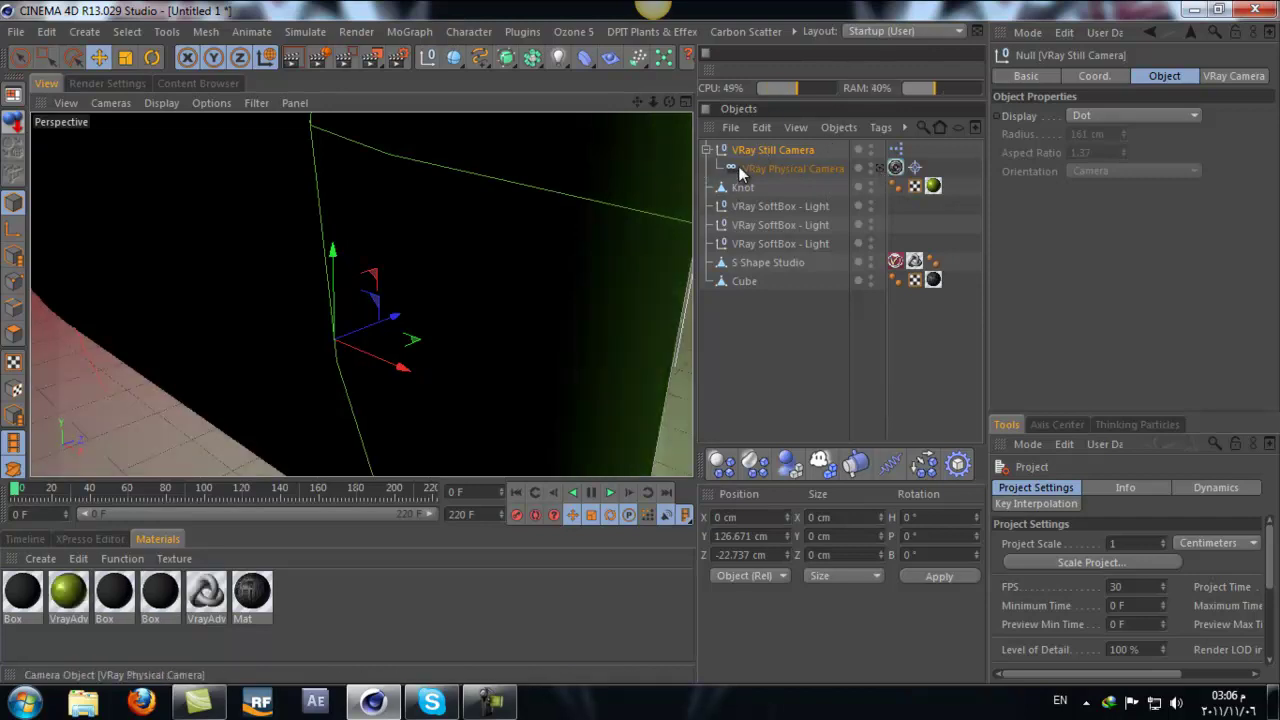
pyautogui.click(724, 189)
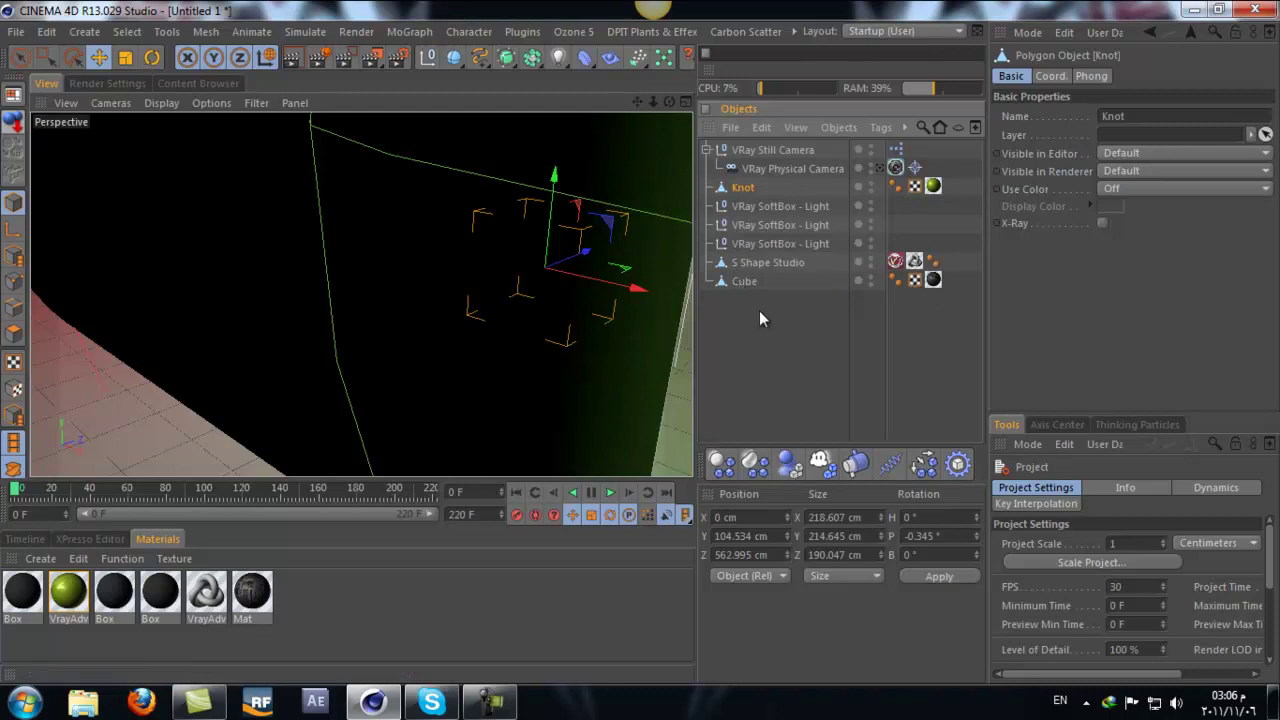
pyautogui.click(741, 282)
pyautogui.doubleClick(870, 278)
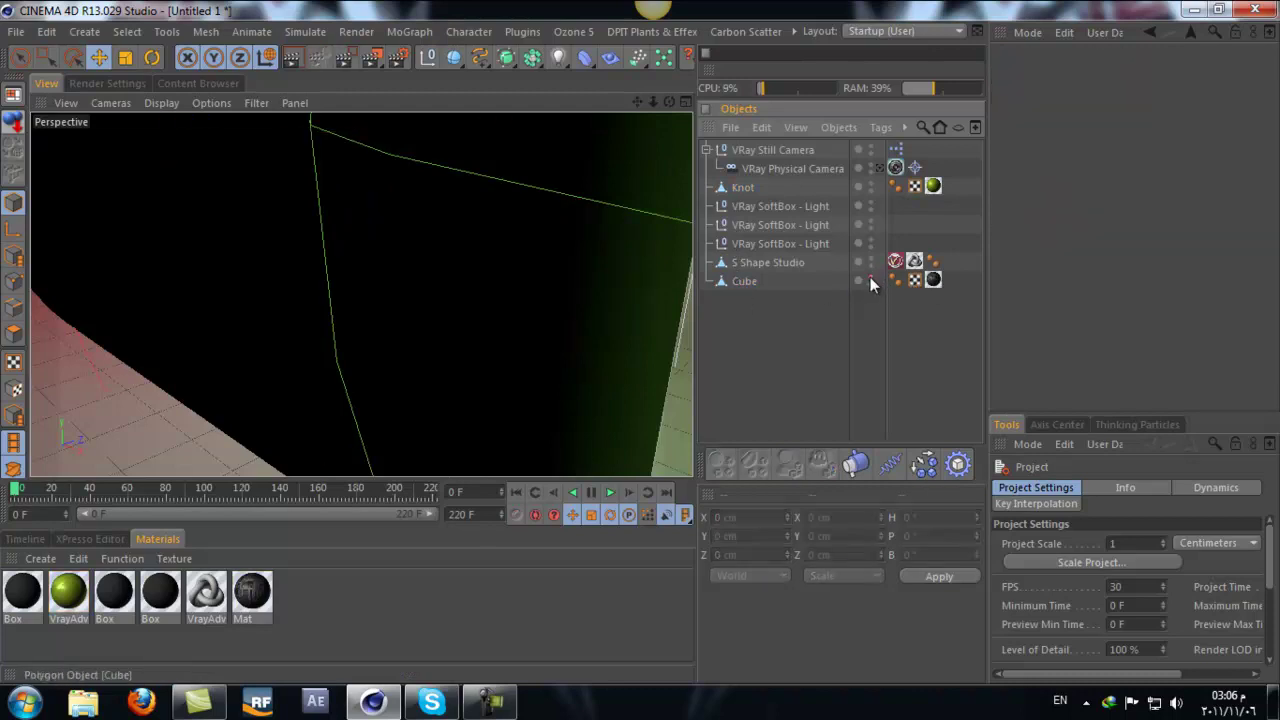
pyautogui.doubleClick(871, 285)
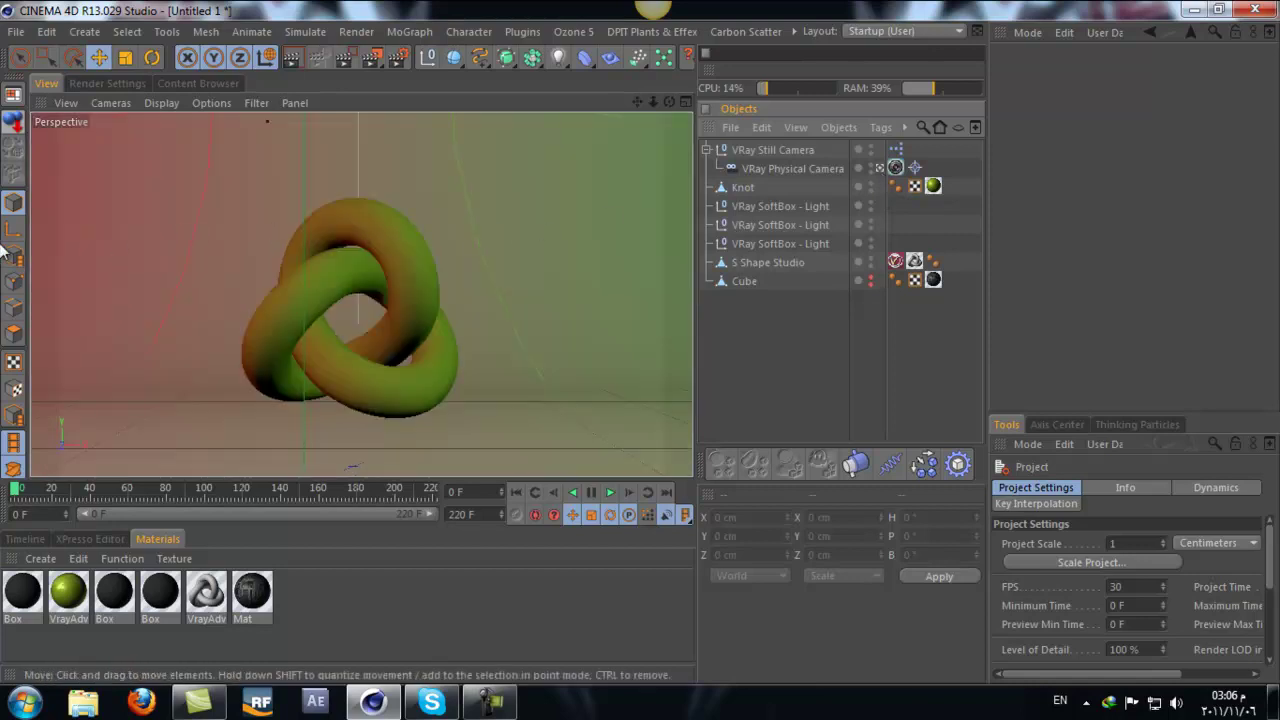
# Step: Render the 2 Colors scene in the viewport with VRay, then collapse the VRay Still Camera
pyautogui.click(306, 58)
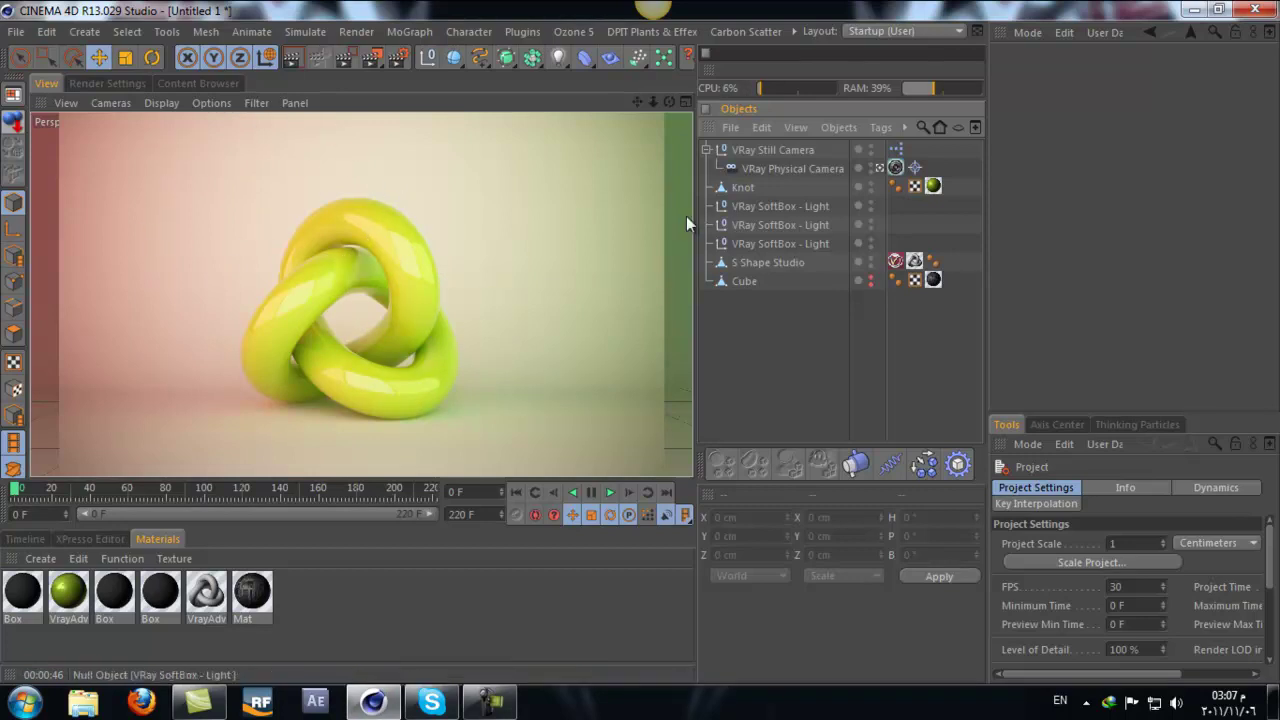
pyautogui.click(708, 148)
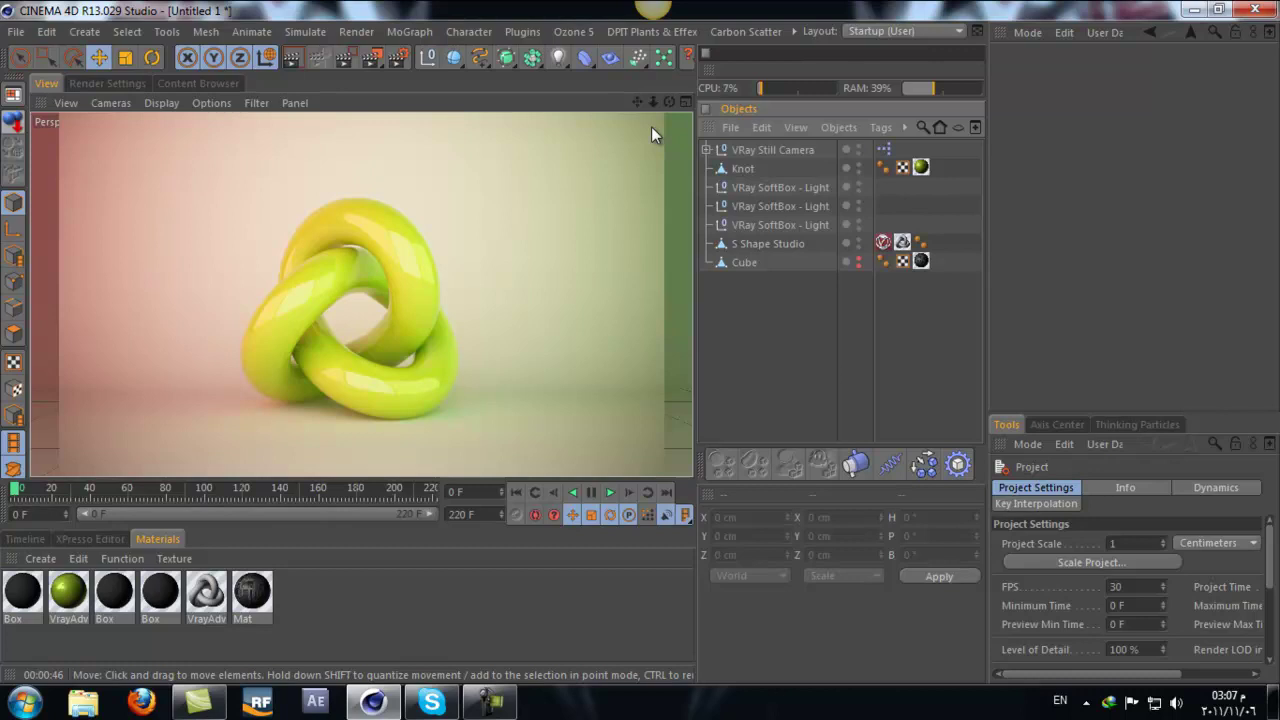
# Step: Review the first SoftBox light's Soft Box settings with Custom colour preset, then select the third softbox
pyautogui.click(785, 189)
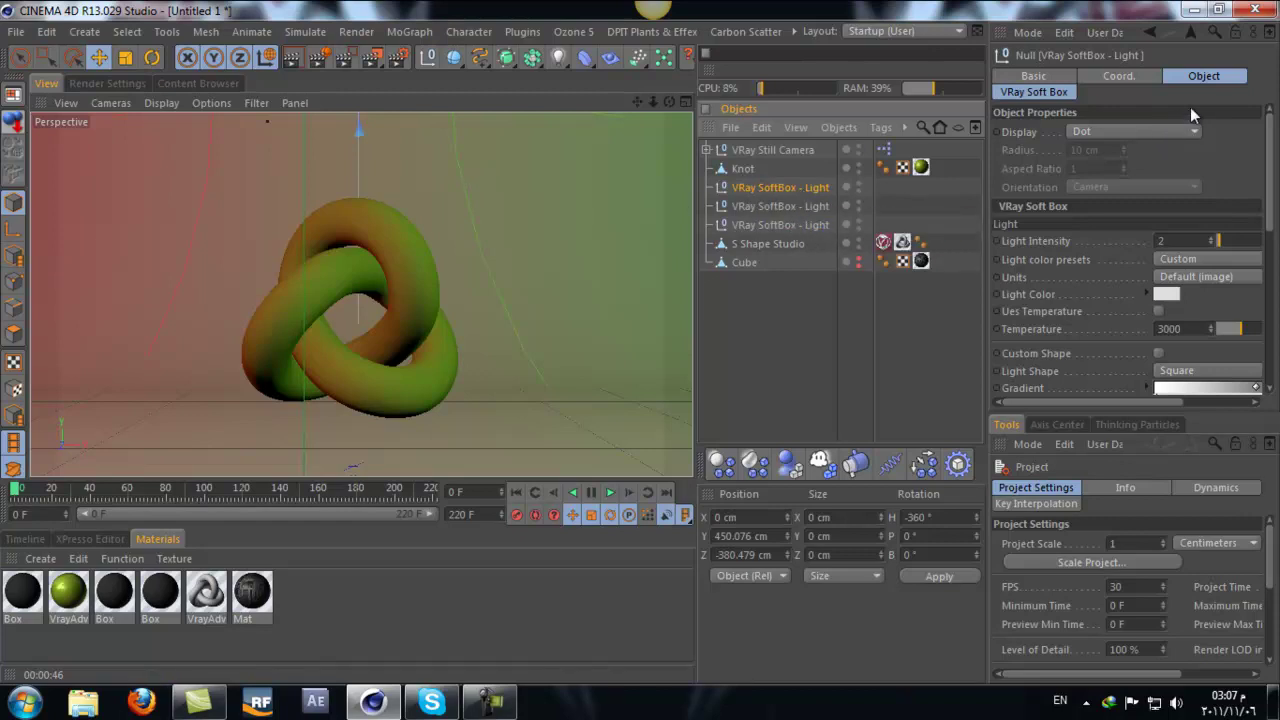
pyautogui.click(1061, 95)
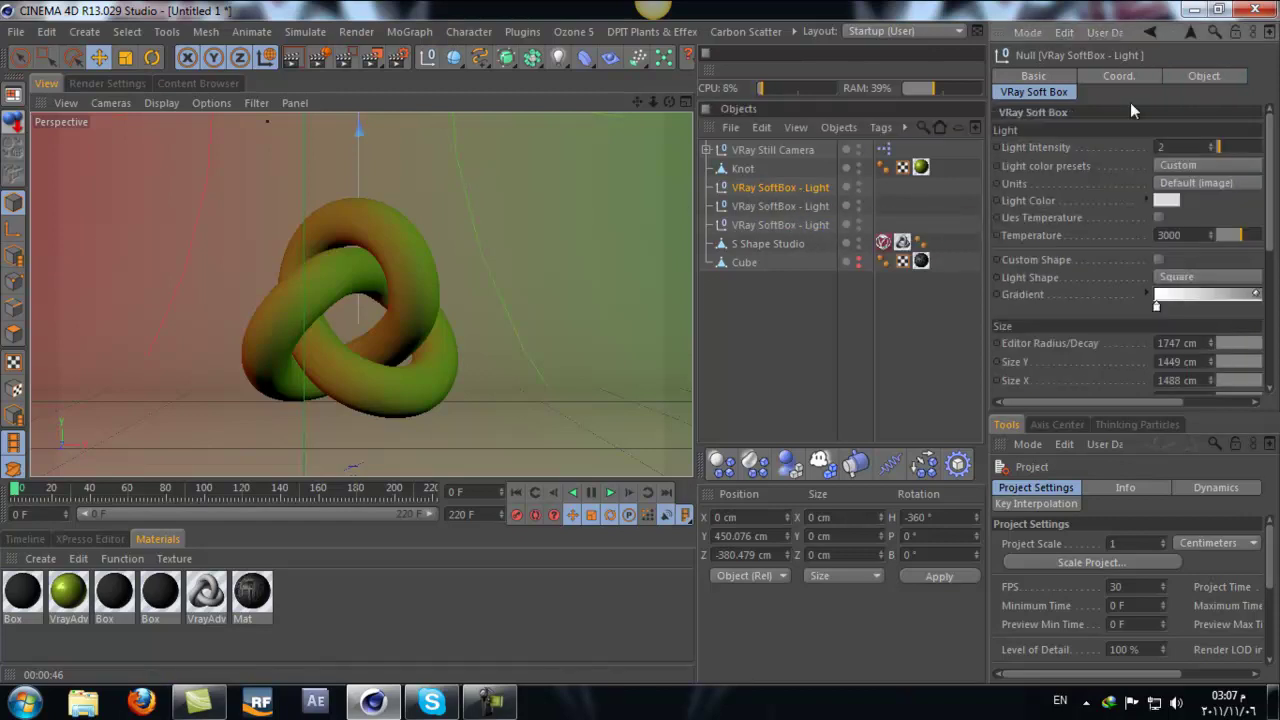
pyautogui.click(1165, 166)
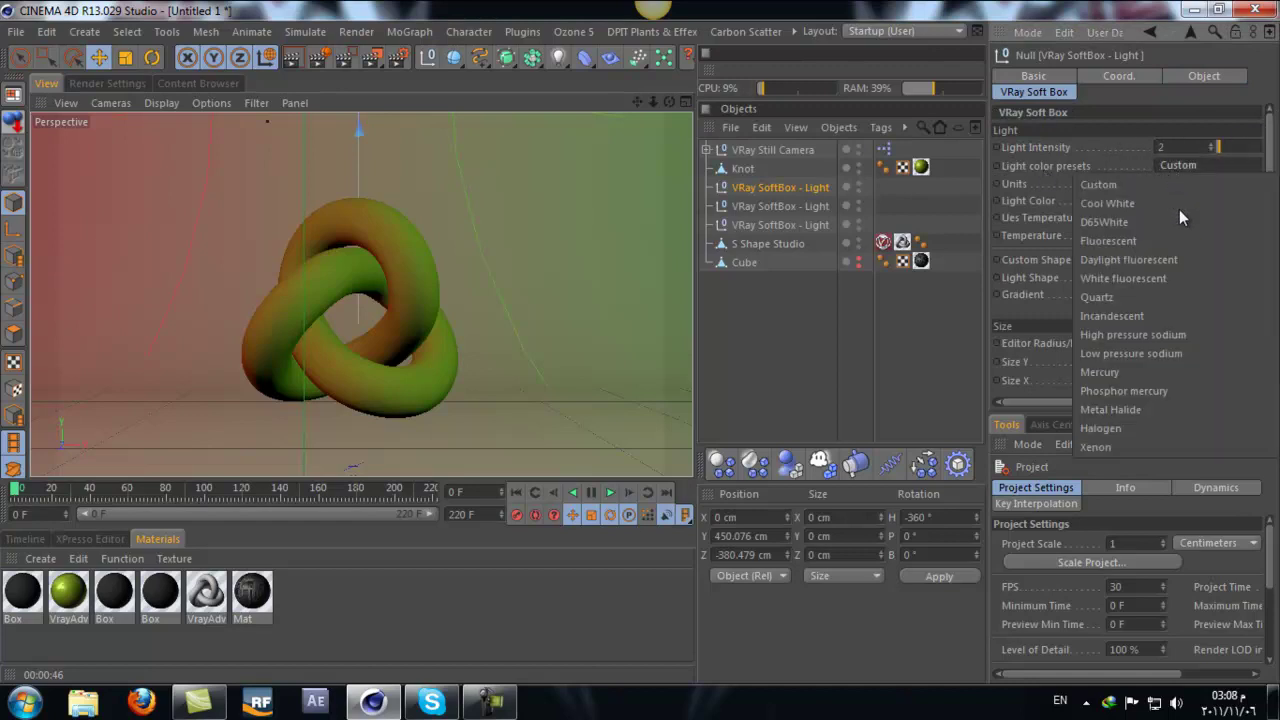
pyautogui.click(1029, 140)
pyautogui.scroll(-5, 1060, 258)
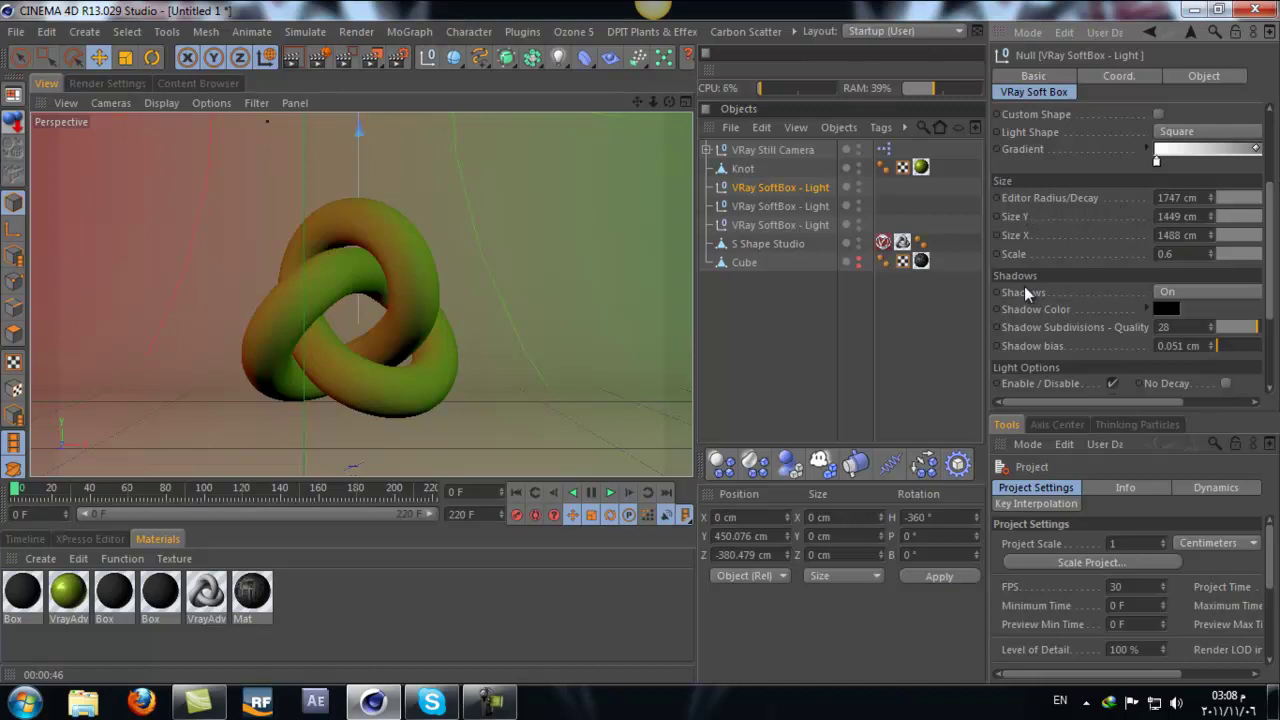
pyautogui.moveTo(1271, 284); pyautogui.dragTo(1270, 345)
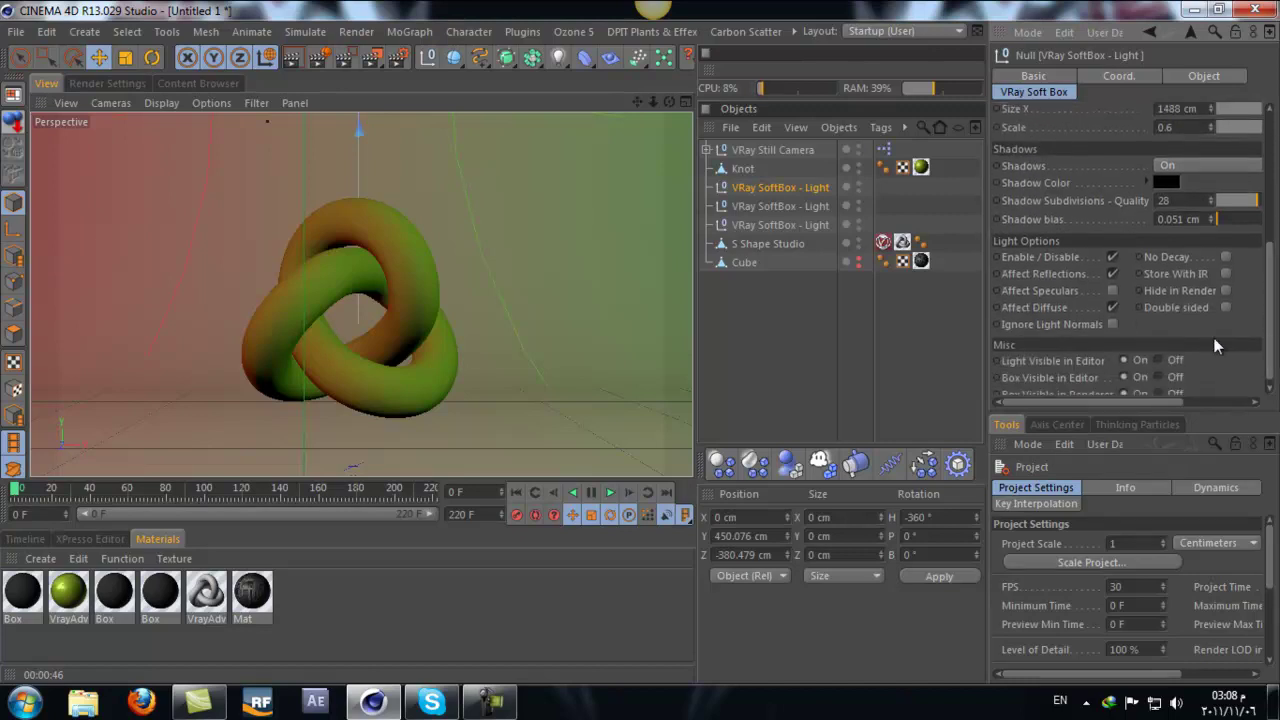
pyautogui.scroll(-1, 1070, 345)
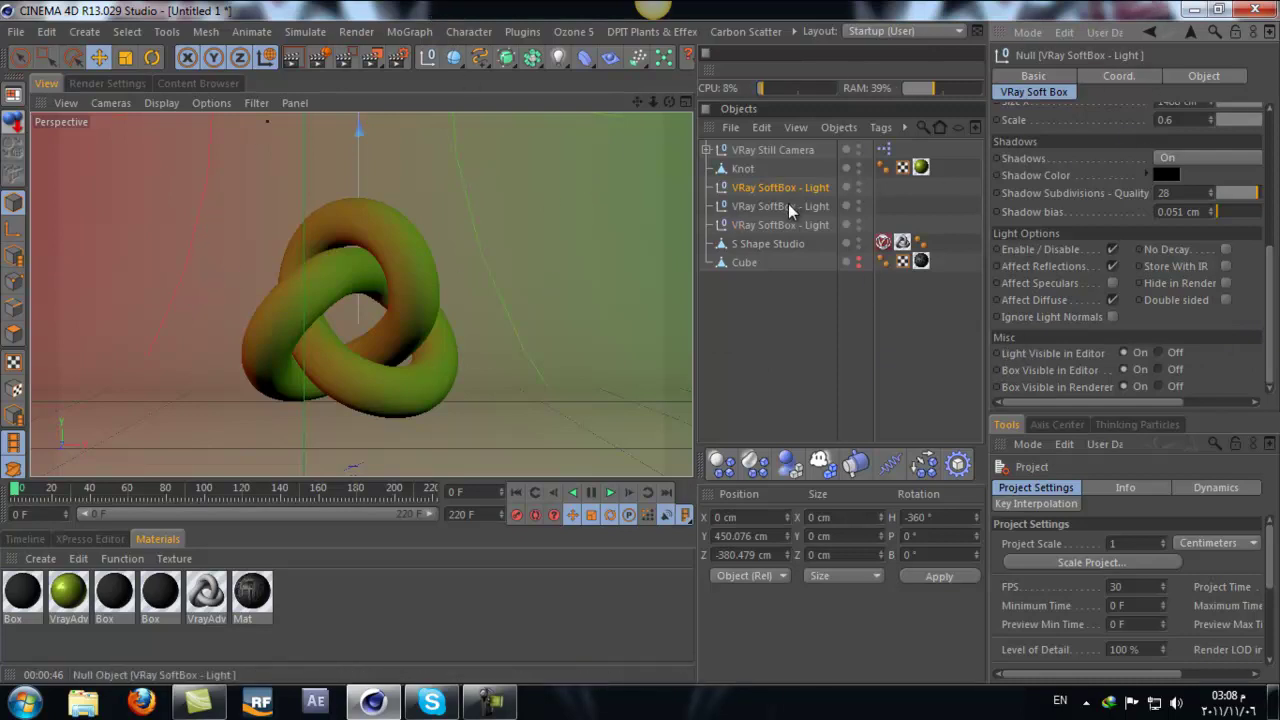
pyautogui.click(760, 225)
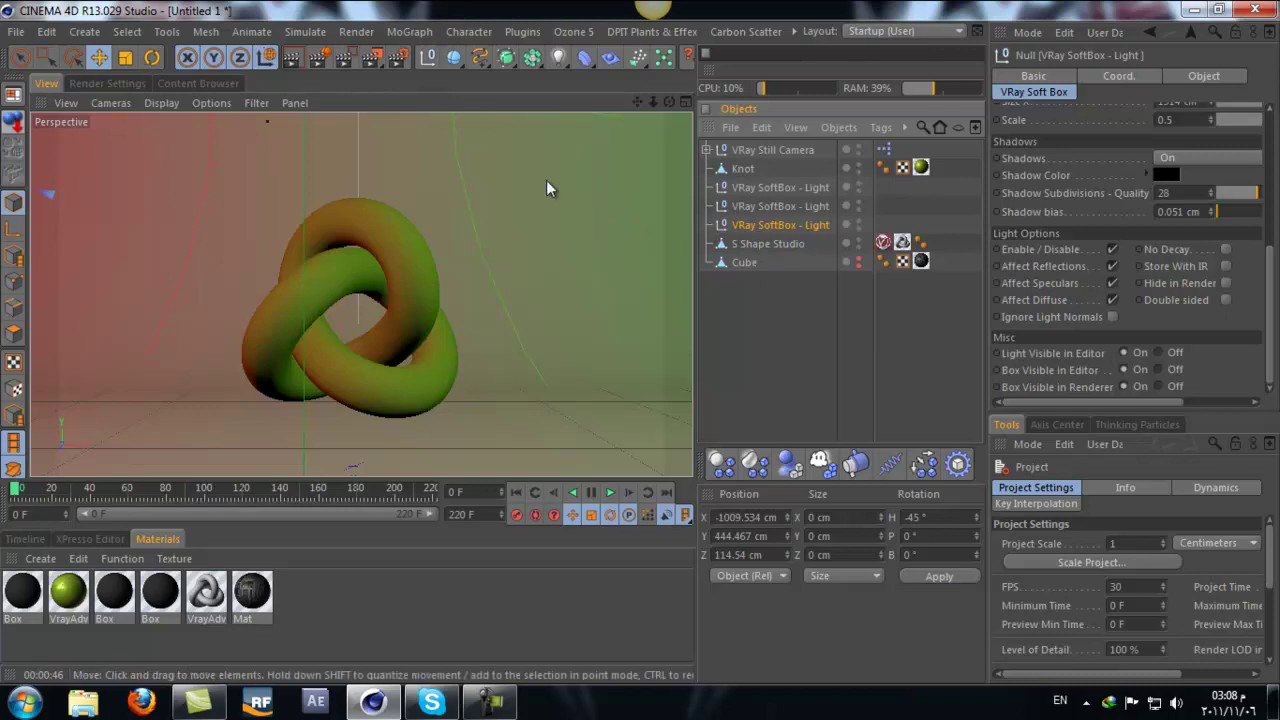
# Step: Delete the 2 Colors studio setup objects above the Cube
pyautogui.click(757, 243)
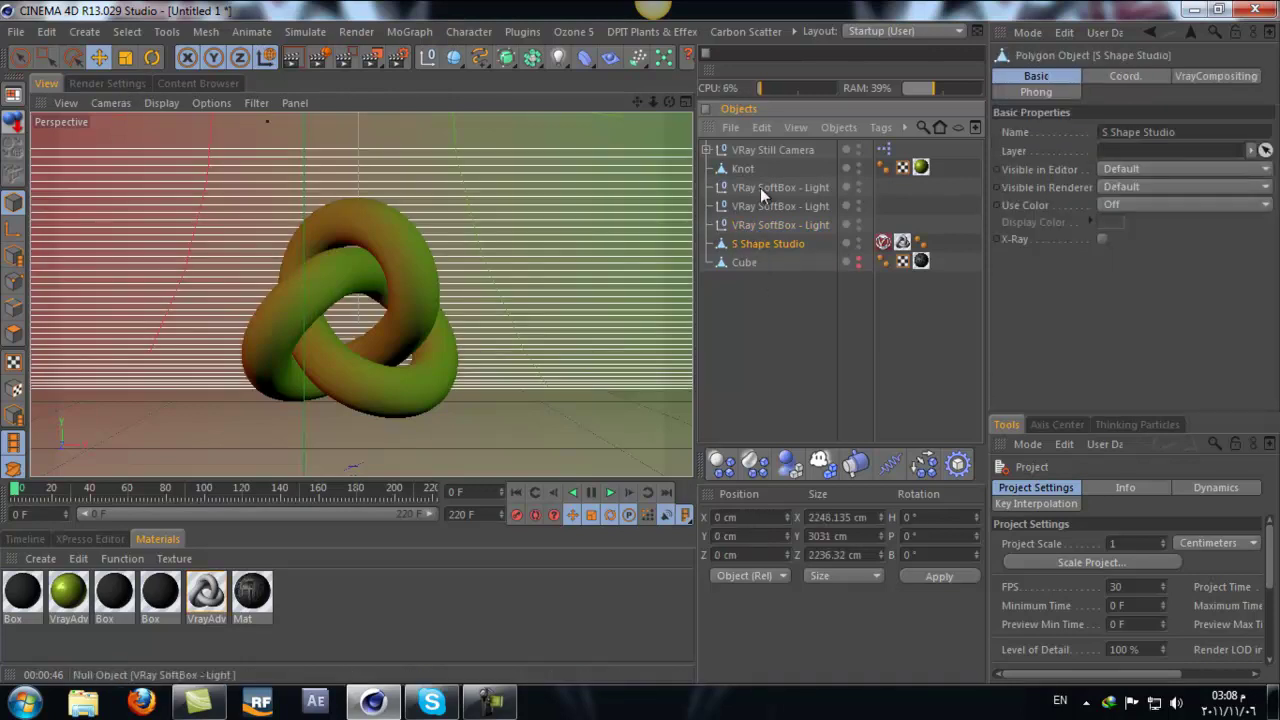
pyautogui.keyDown('shift'); pyautogui.click(758, 152); pyautogui.keyUp('shift')
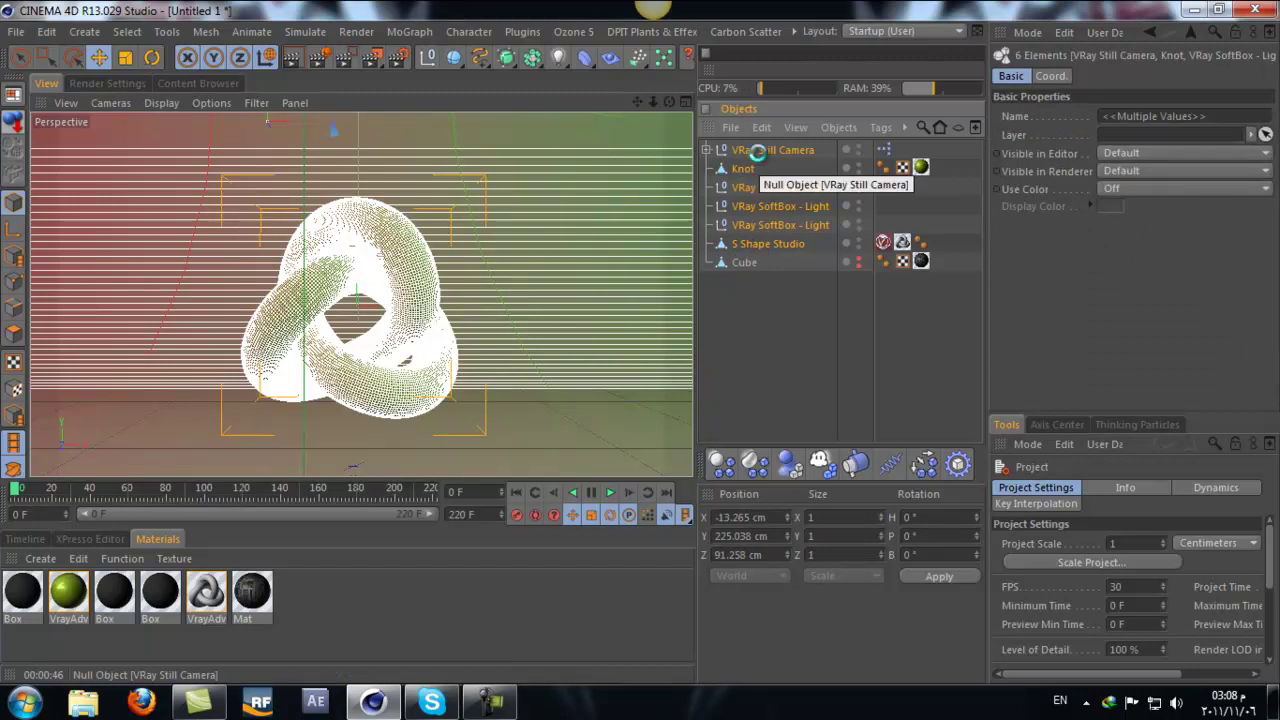
pyautogui.press('Delete')
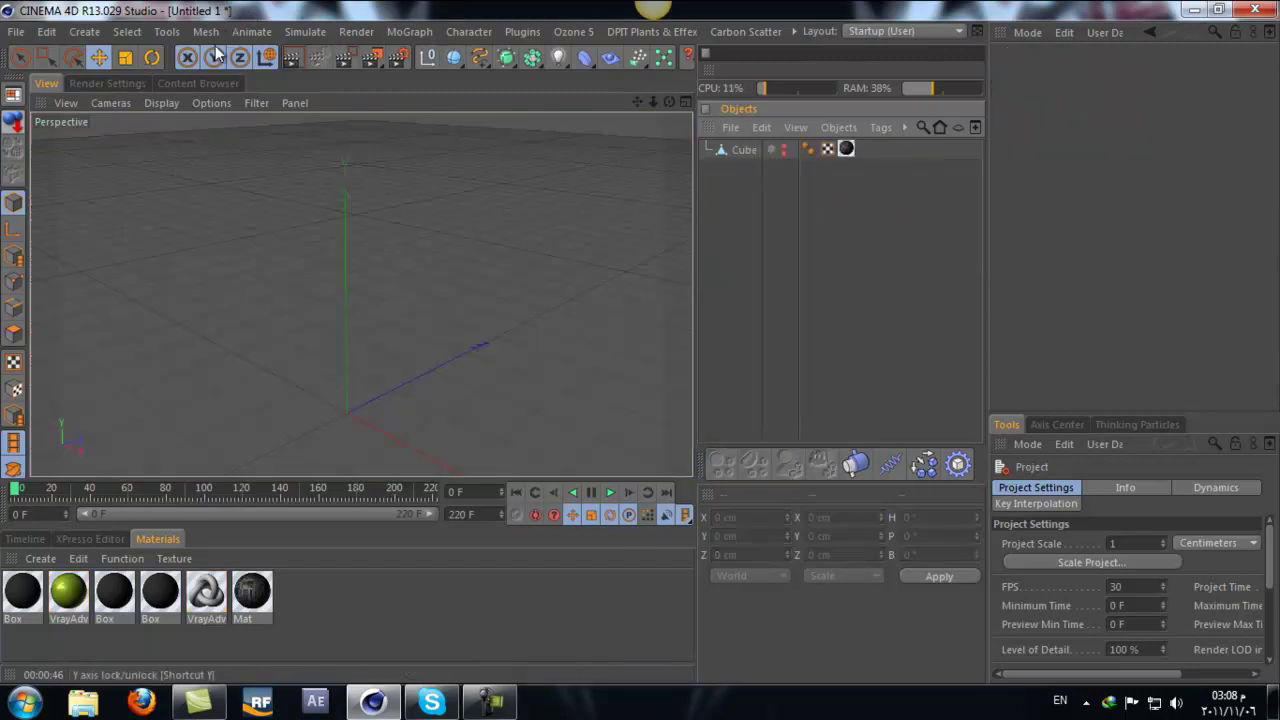
# Step: Add 3 Lights Curve Studio Setup.c4d from Studio Setups to the scene and return to the viewport
pyautogui.click(200, 83)
pyautogui.scroll(-2, 530, 295)
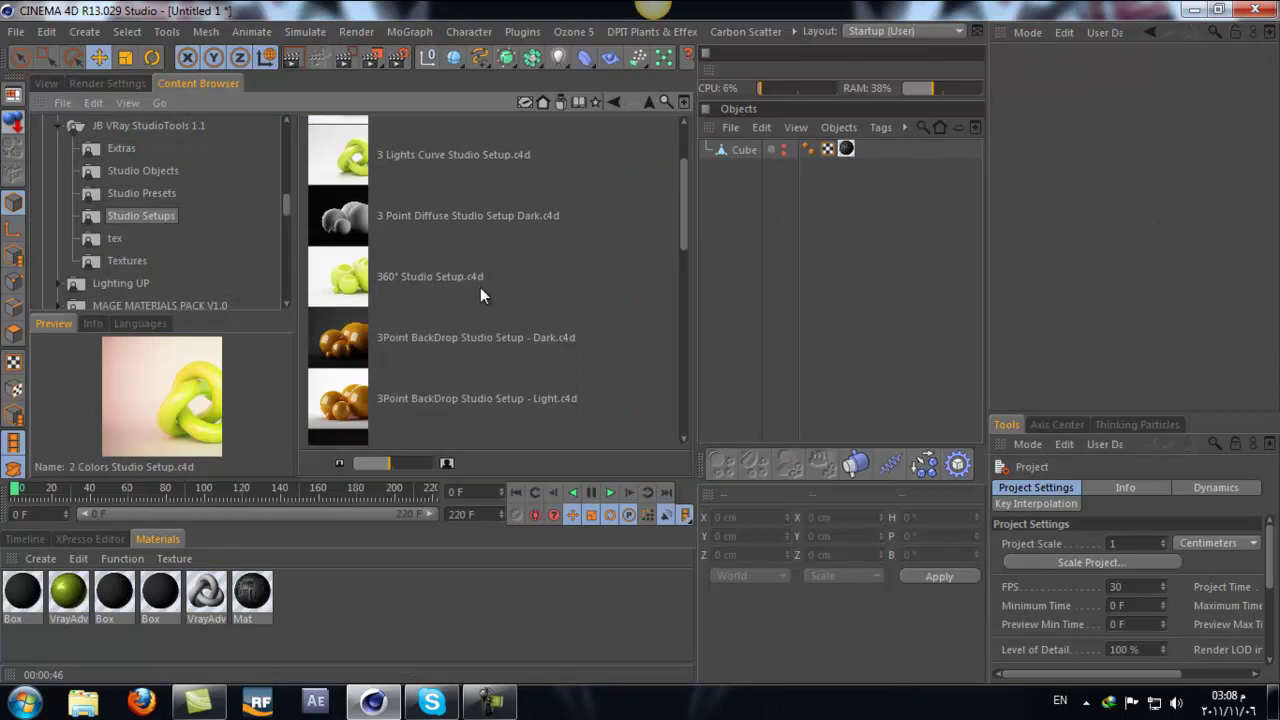
pyautogui.scroll(2, 480, 287)
pyautogui.click(462, 206)
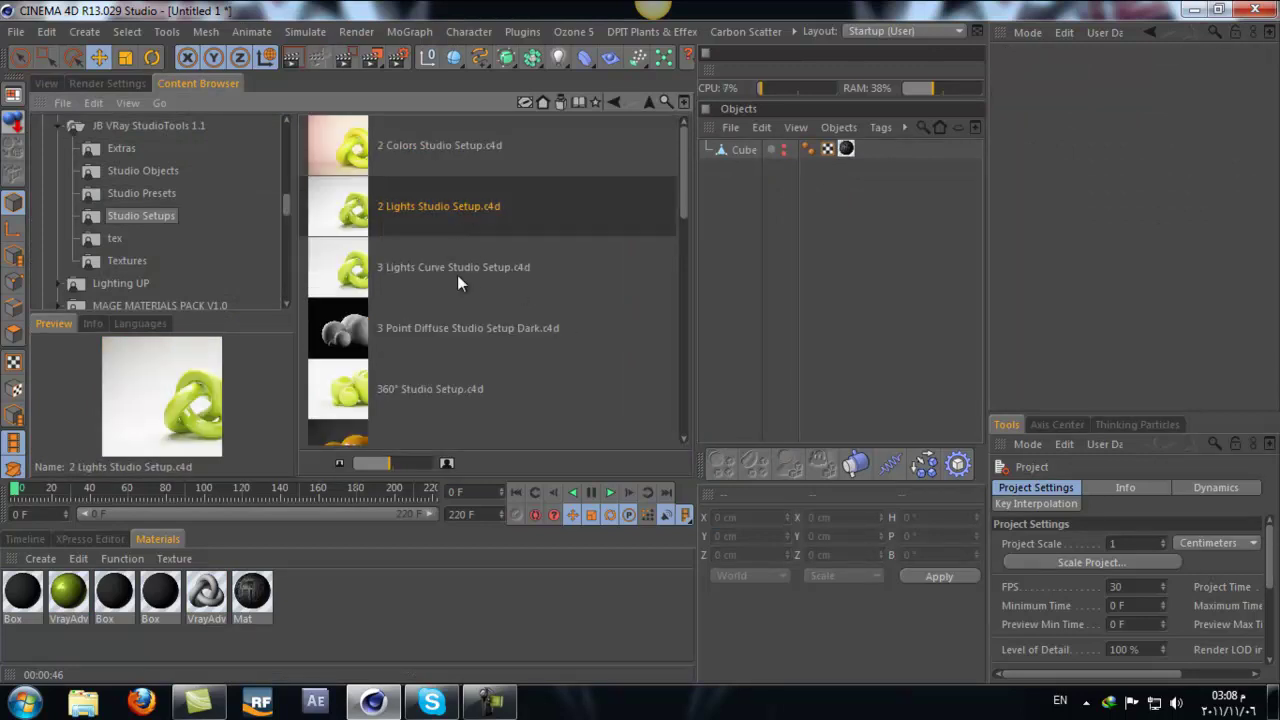
pyautogui.click(415, 277)
pyautogui.moveTo(883, 279); pyautogui.dragTo(883, 280)
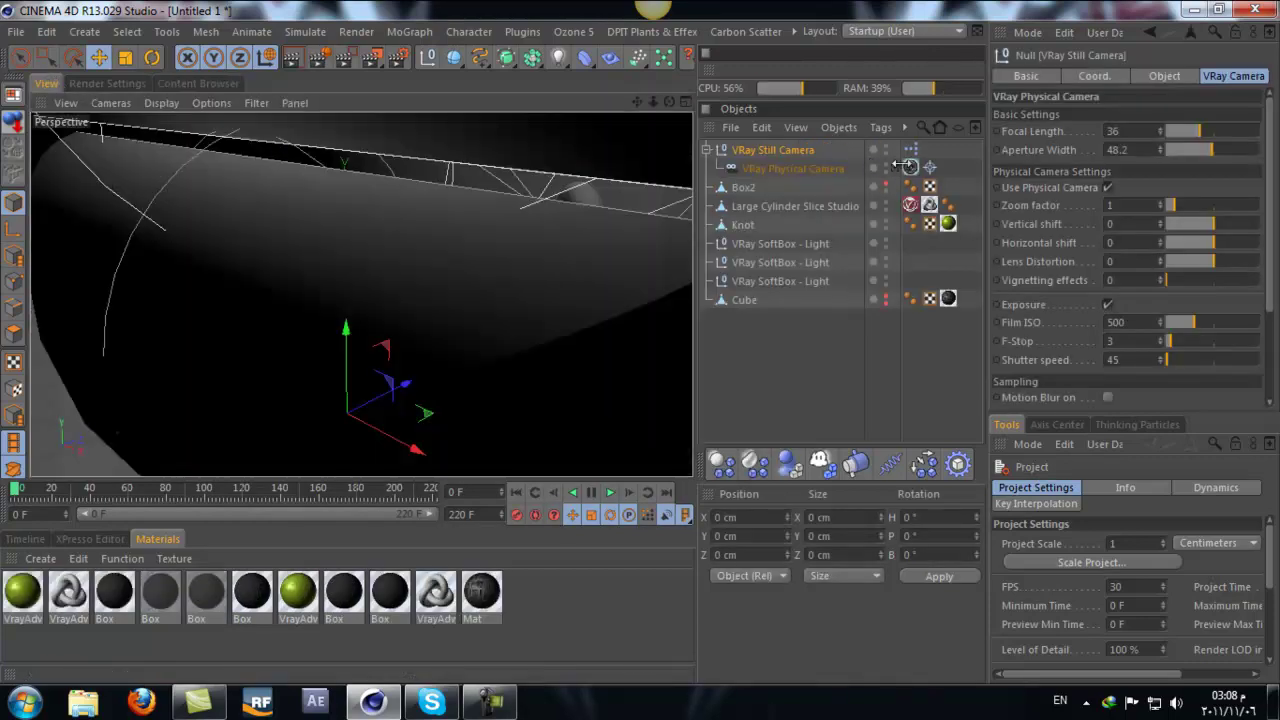
pyautogui.click(910, 167)
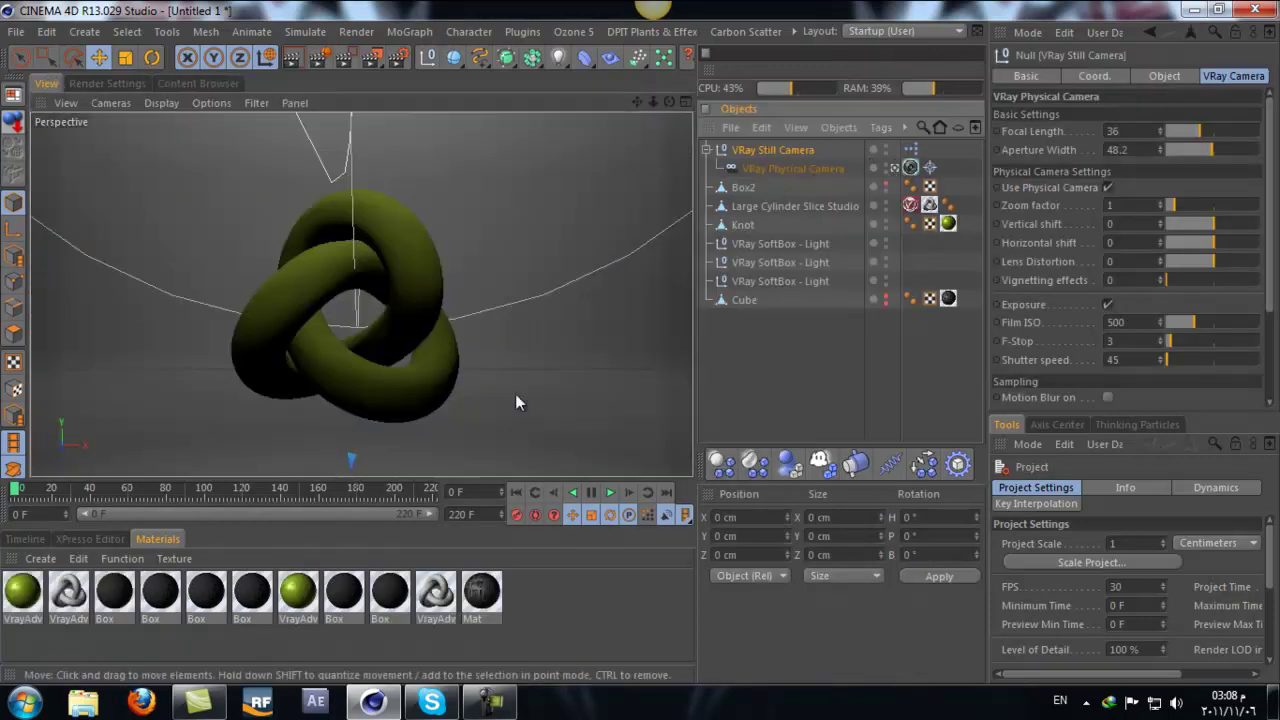
# Step: Run a V-Ray Render View of the 3 Lights Curve scene in the viewport
pyautogui.click(294, 58)
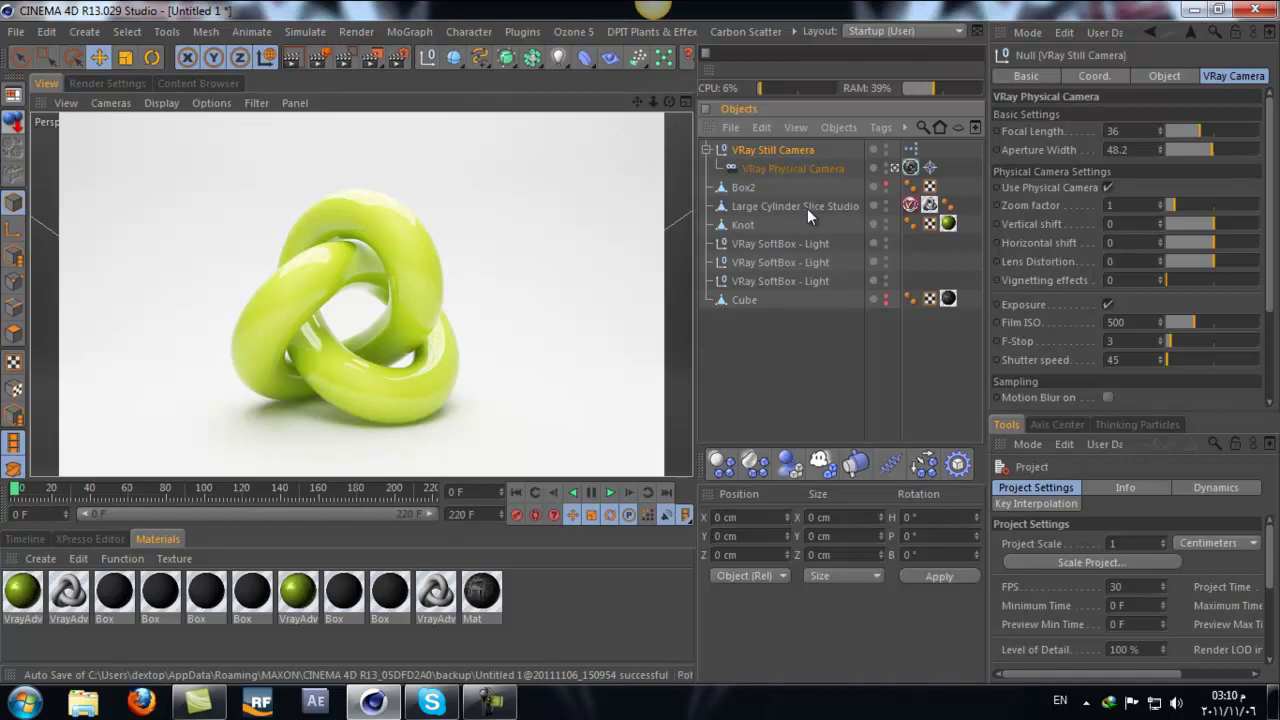
# Step: Delete the 3 Lights Curve studio setup objects above the Cube
pyautogui.click(742, 282)
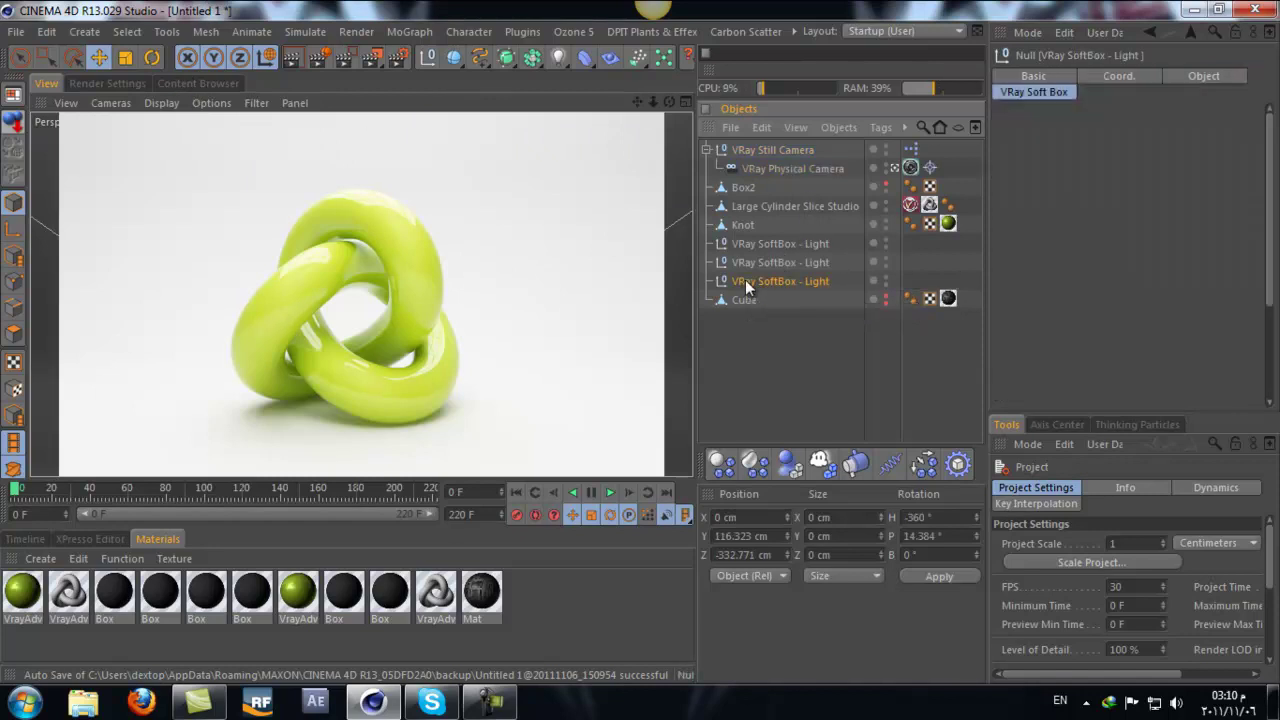
pyautogui.keyDown('shift'); pyautogui.click(756, 151); pyautogui.keyUp('shift')
pyautogui.press('Delete')
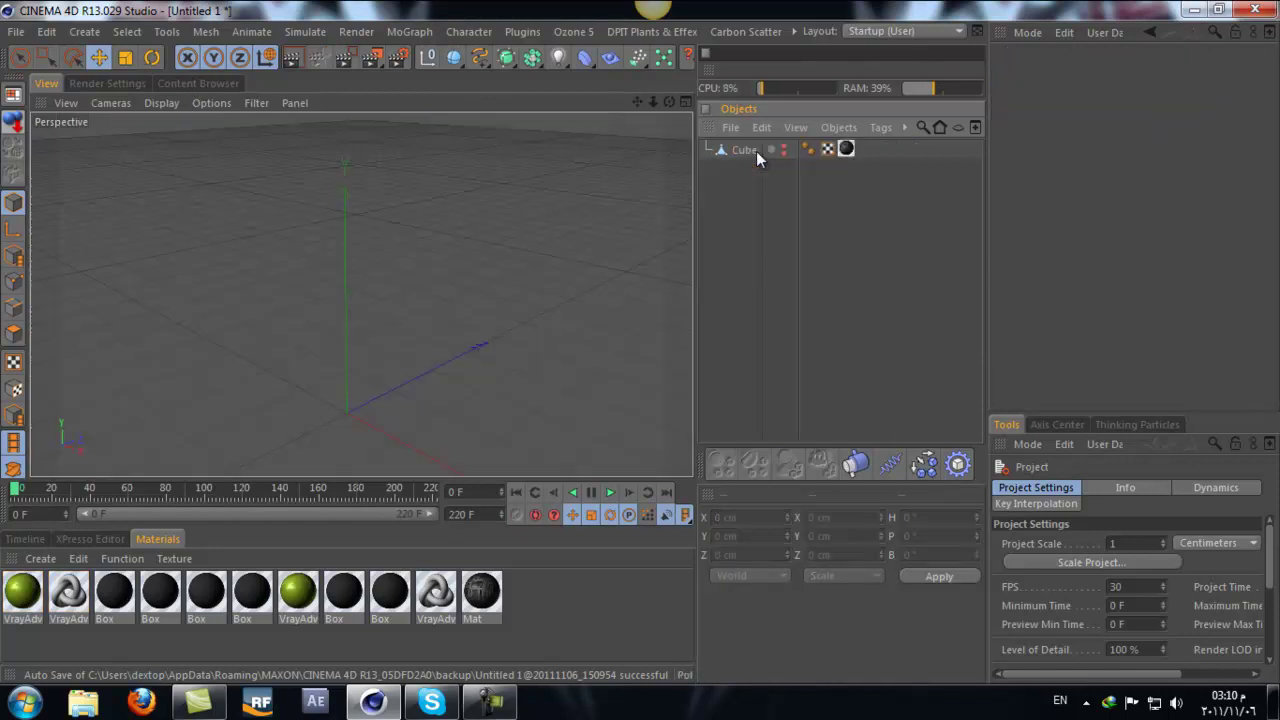
# Step: Browse the Studio Setups files and add 3Point Studio Setup - Dark.c4d to the scene
pyautogui.click(192, 80)
pyautogui.scroll(-2, 420, 315)
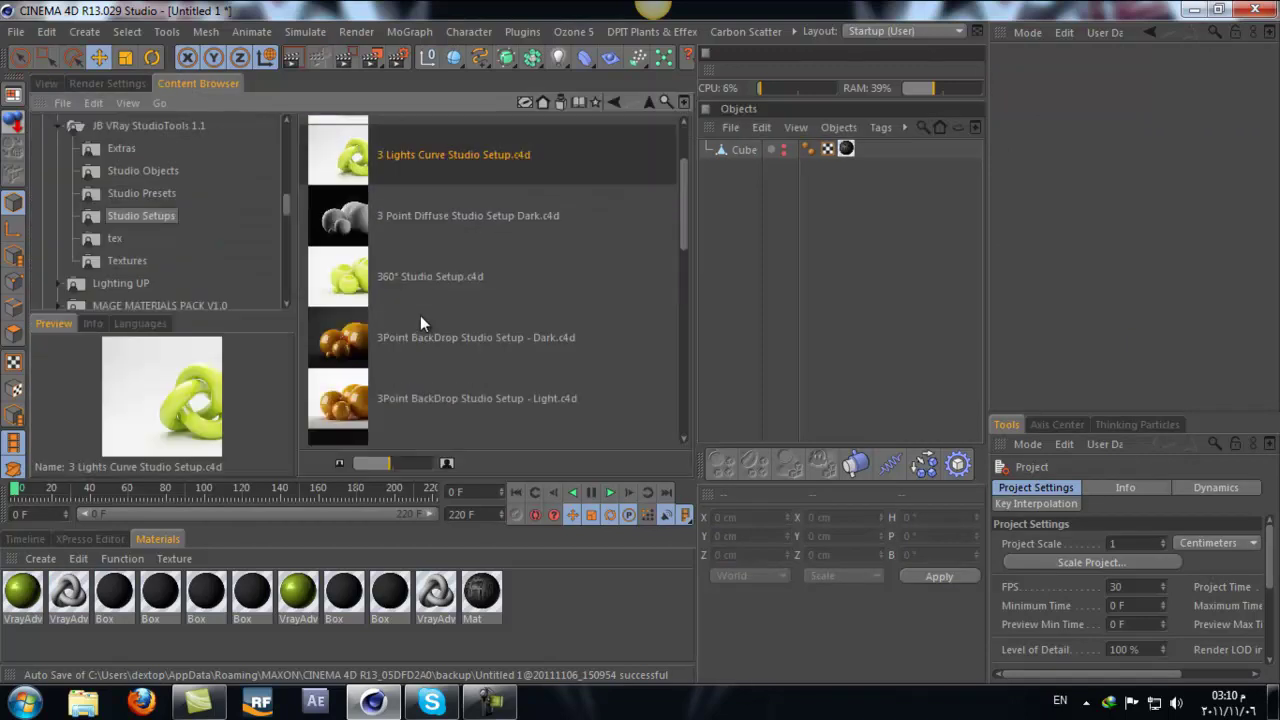
pyautogui.scroll(-2, 368, 278)
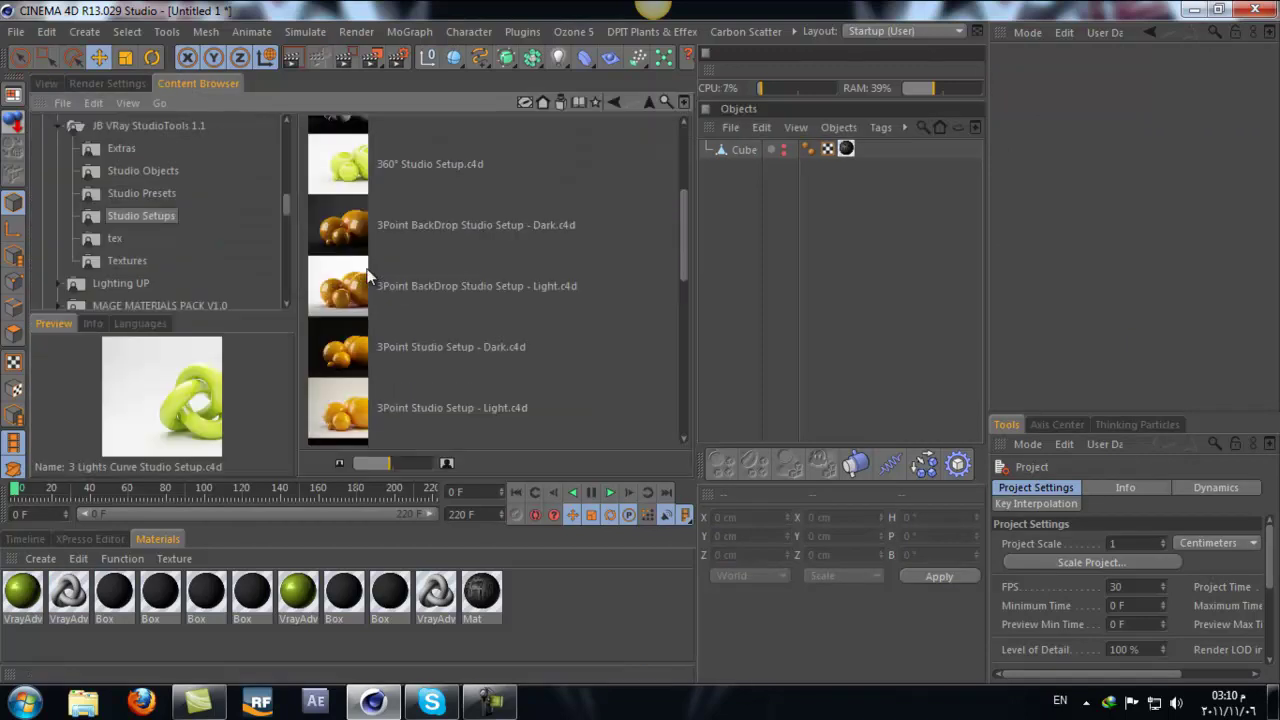
pyautogui.scroll(-5, 368, 274)
pyautogui.scroll(-2, 370, 272)
pyautogui.scroll(-2, 373, 269)
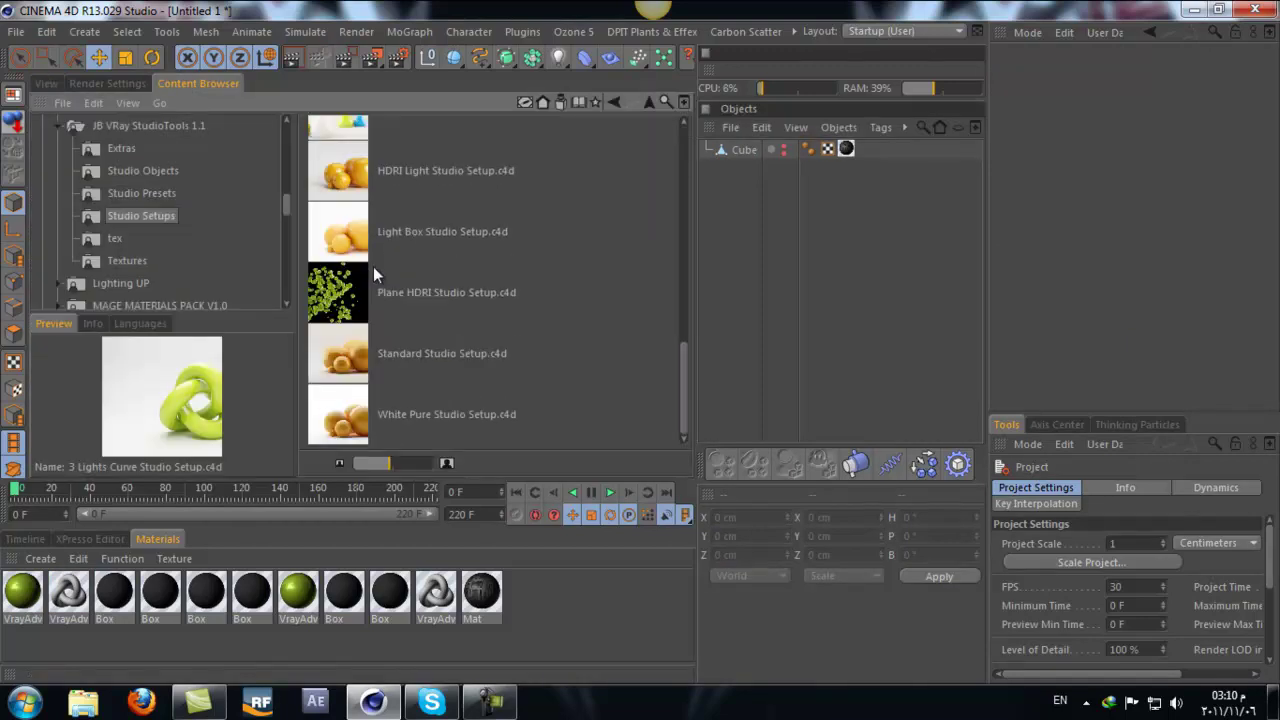
pyautogui.click(411, 305)
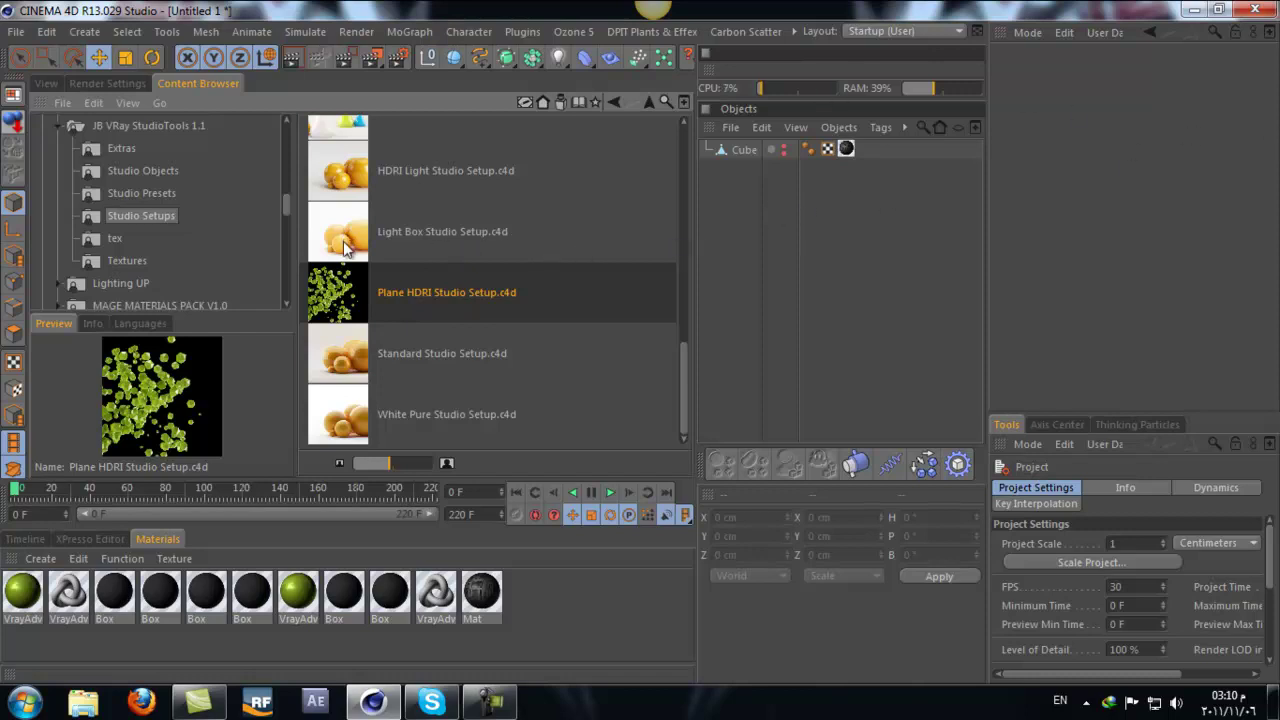
pyautogui.scroll(5, 387, 260)
pyautogui.scroll(5, 387, 260)
pyautogui.scroll(5, 387, 260)
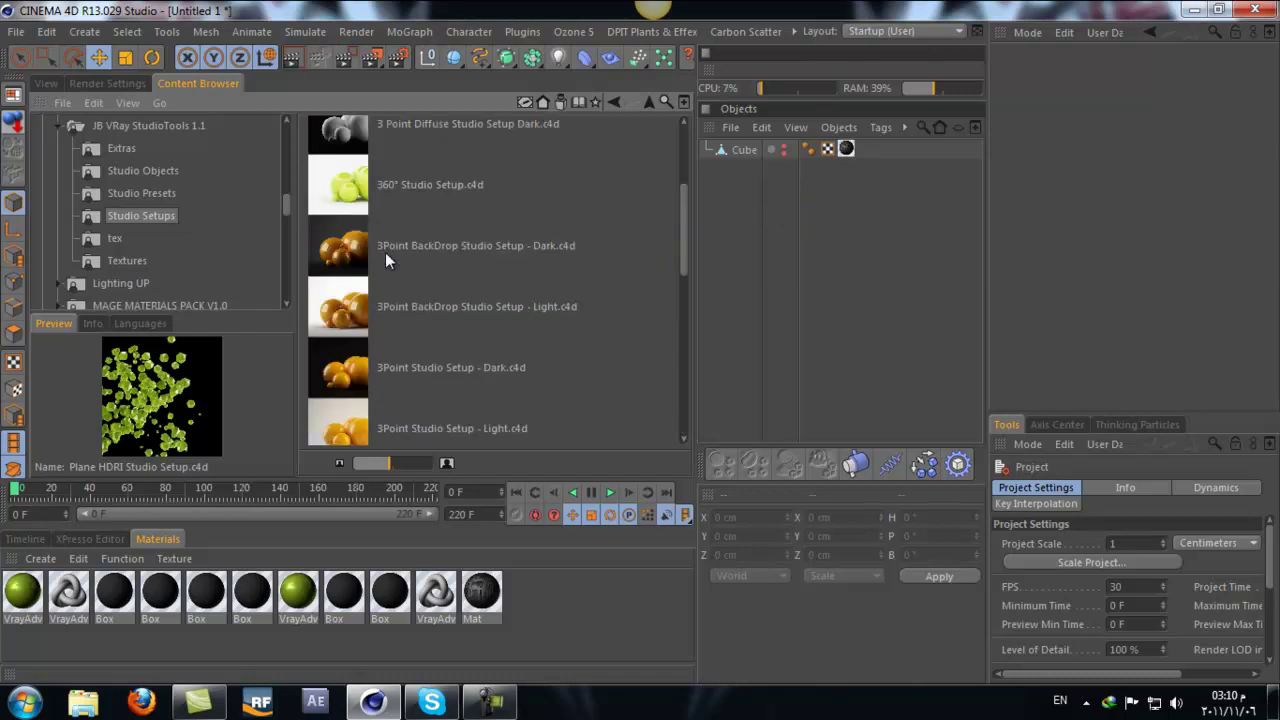
pyautogui.scroll(2, 387, 260)
pyautogui.scroll(2, 385, 260)
pyautogui.scroll(-3, 385, 260)
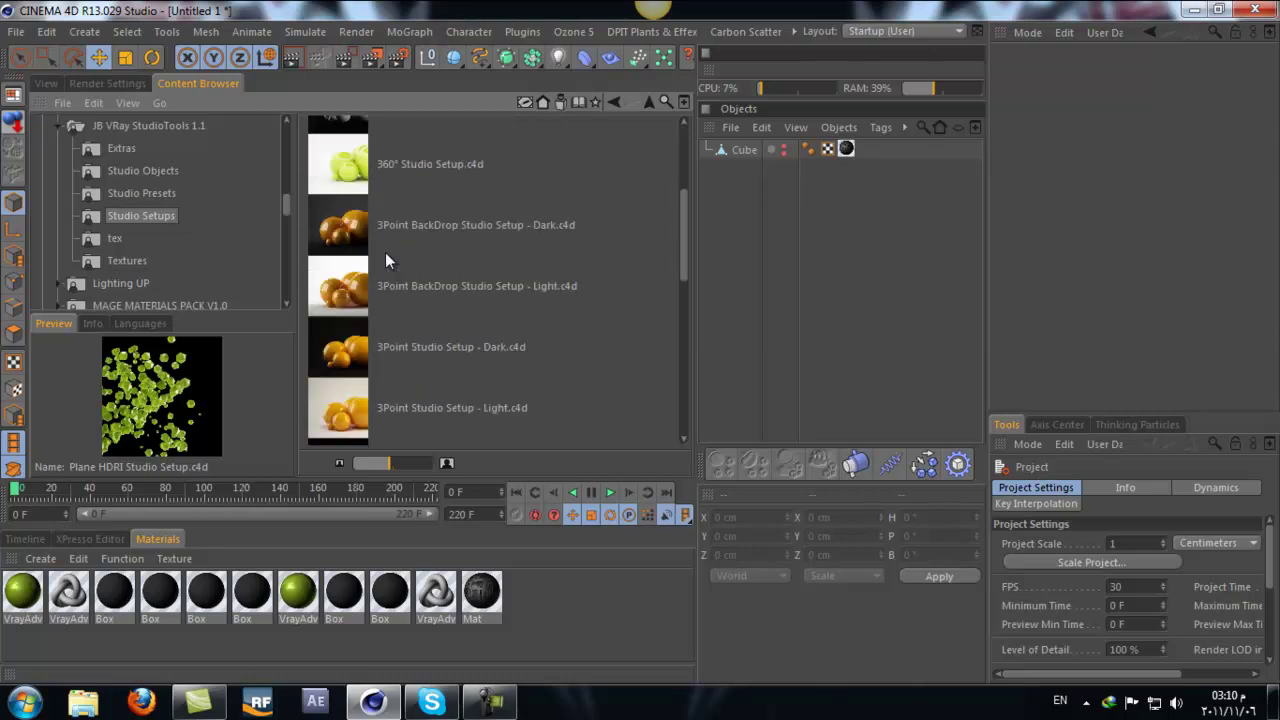
pyautogui.scroll(-2, 388, 260)
pyautogui.click(405, 352)
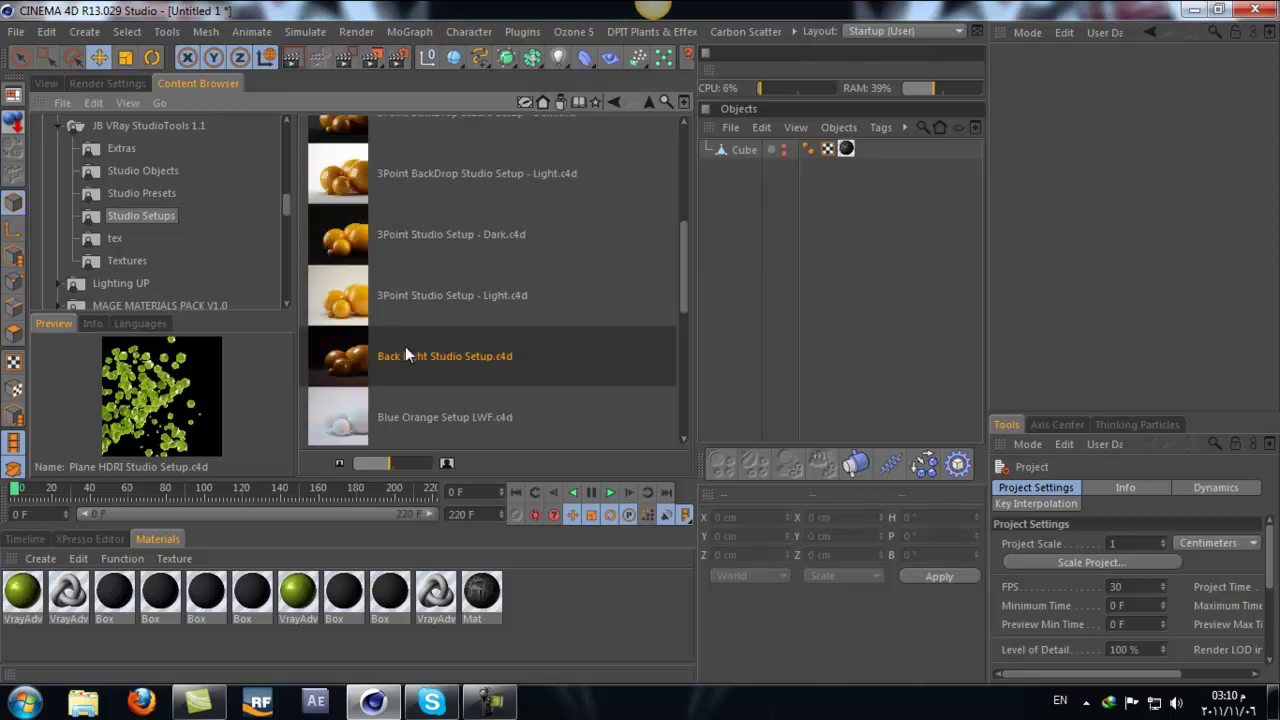
pyautogui.click(428, 238)
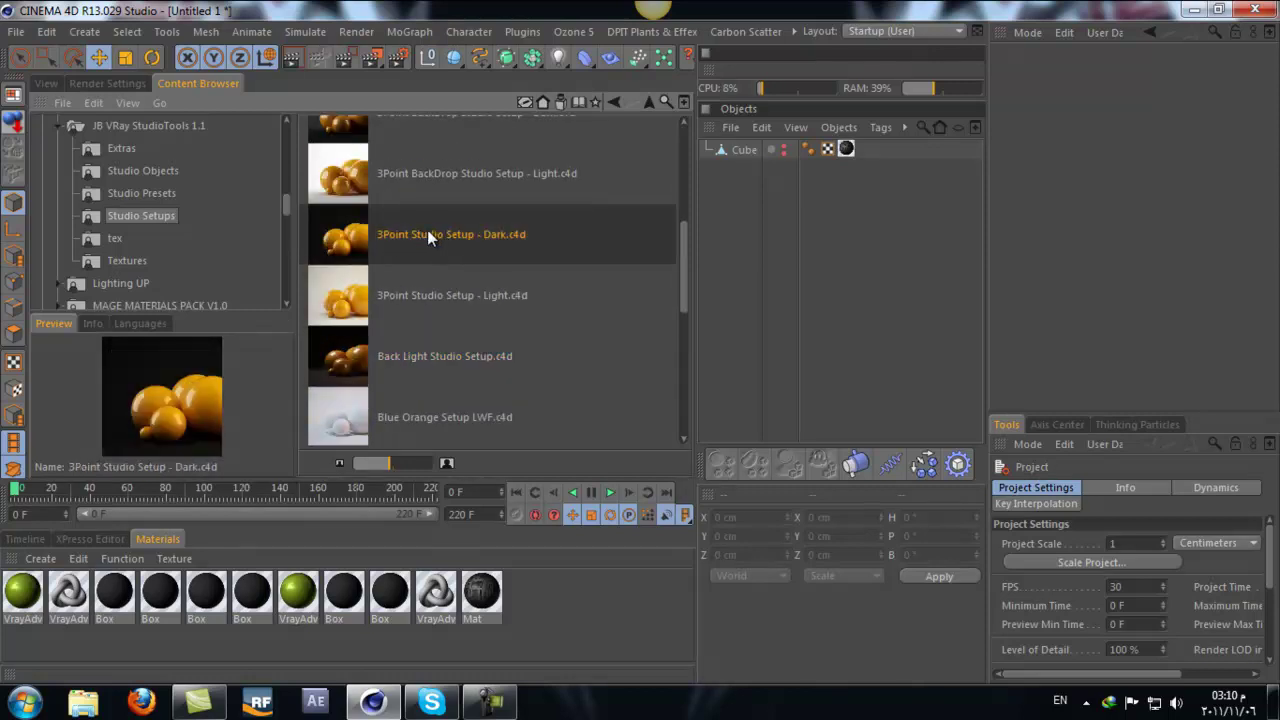
pyautogui.moveTo(930, 277); pyautogui.dragTo(870, 255)
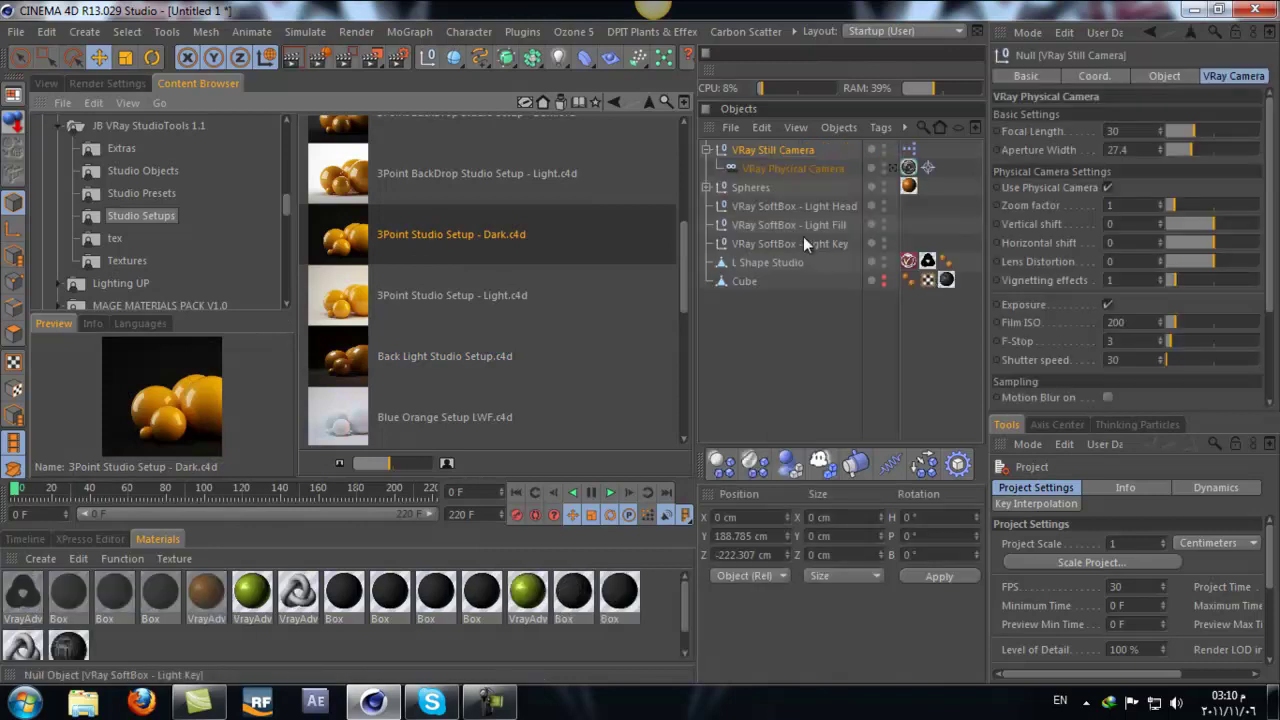
# Step: Render the 3Point Dark scene in the perspective viewport with V-Ray, then select L Shape Studio
pyautogui.click(44, 84)
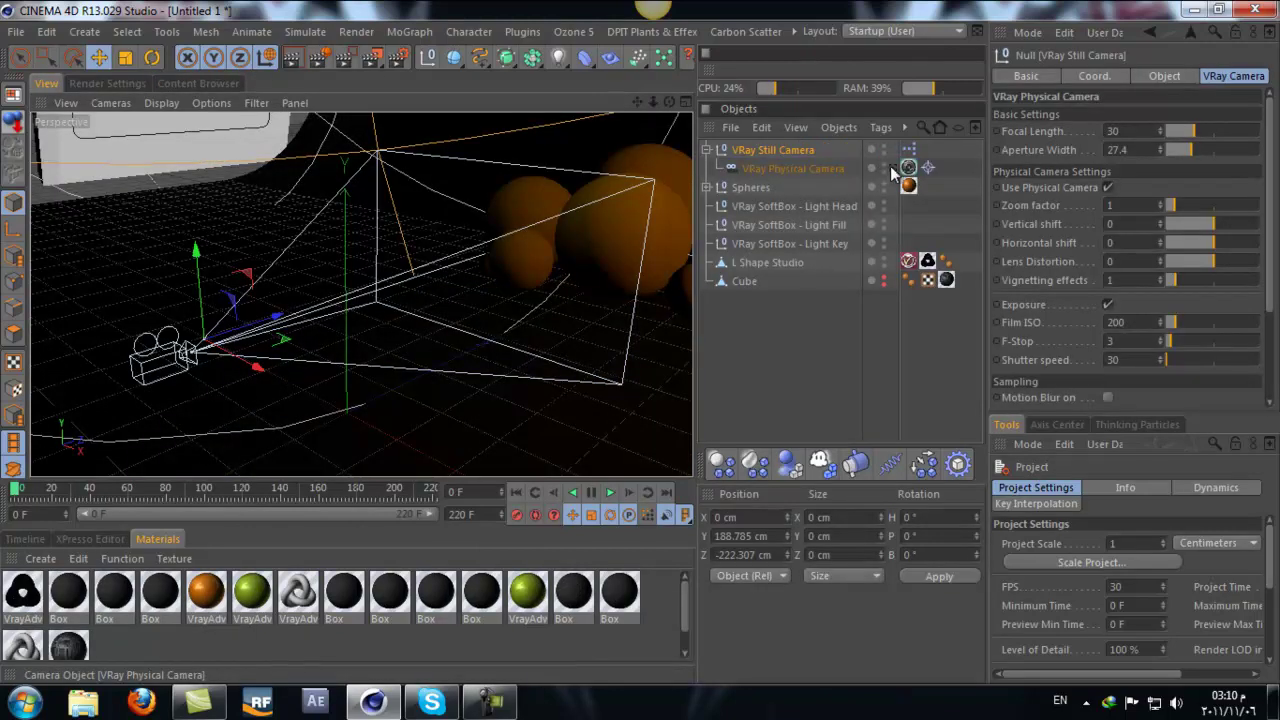
pyautogui.click(291, 58)
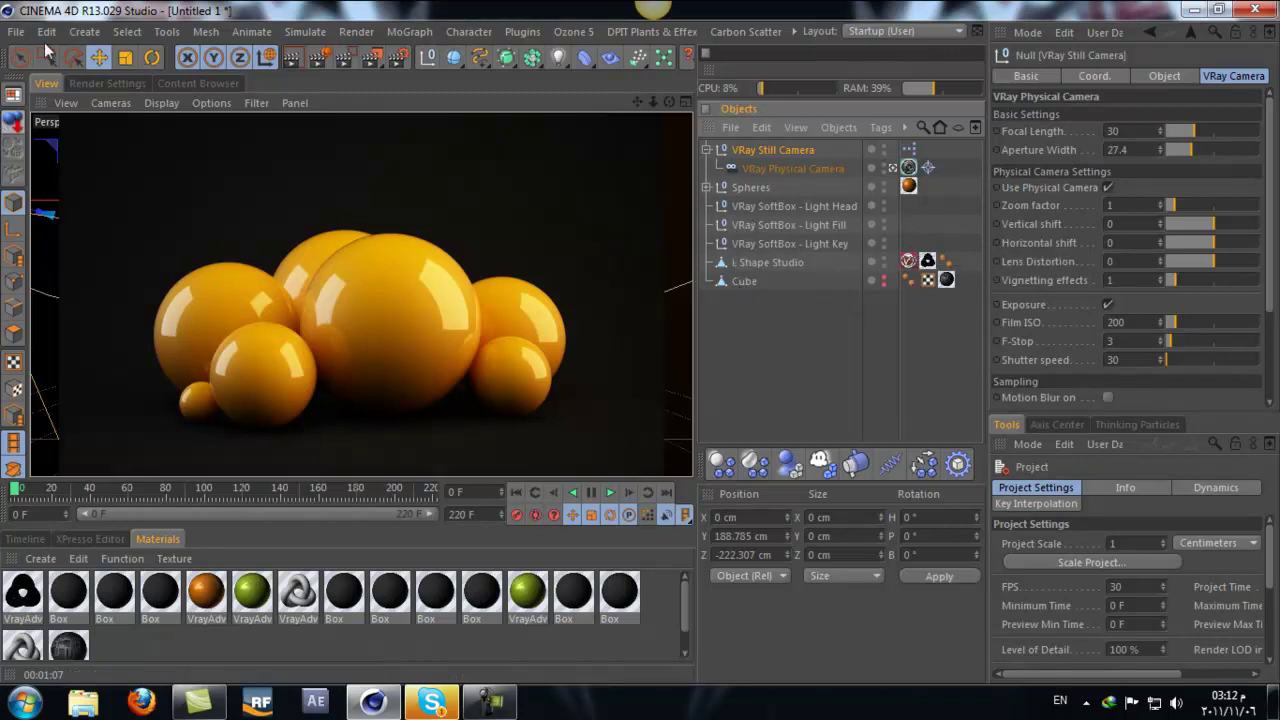
pyautogui.click(761, 263)
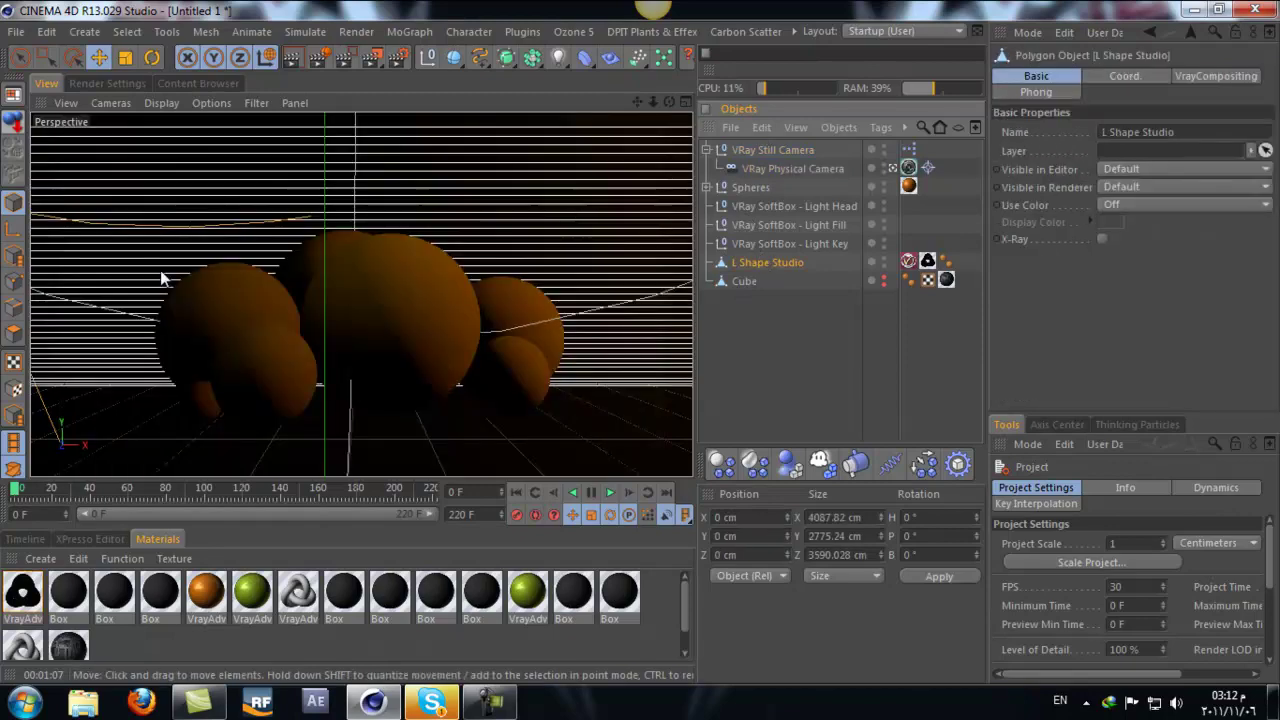
# Step: Delete the studio setup objects above the Cube, make the Cube visible, and test-render it
pyautogui.keyDown('shift'); pyautogui.click(725, 150); pyautogui.keyUp('shift')
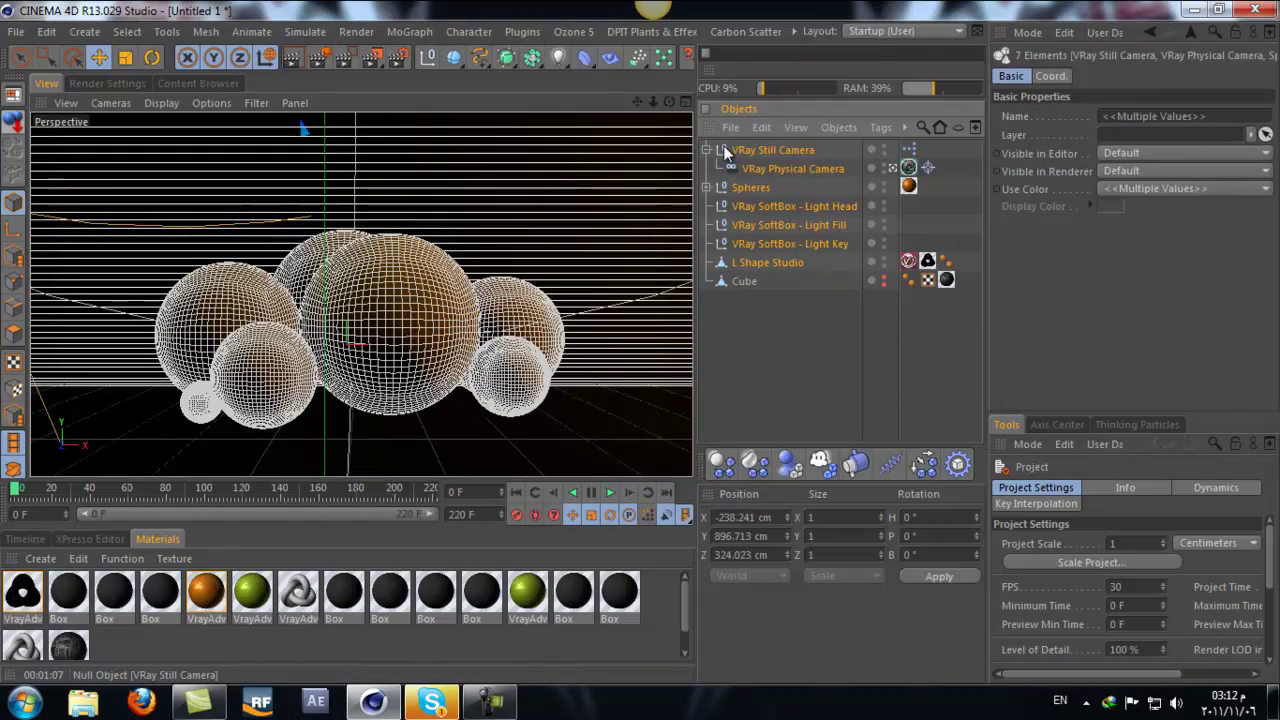
pyautogui.press('Delete')
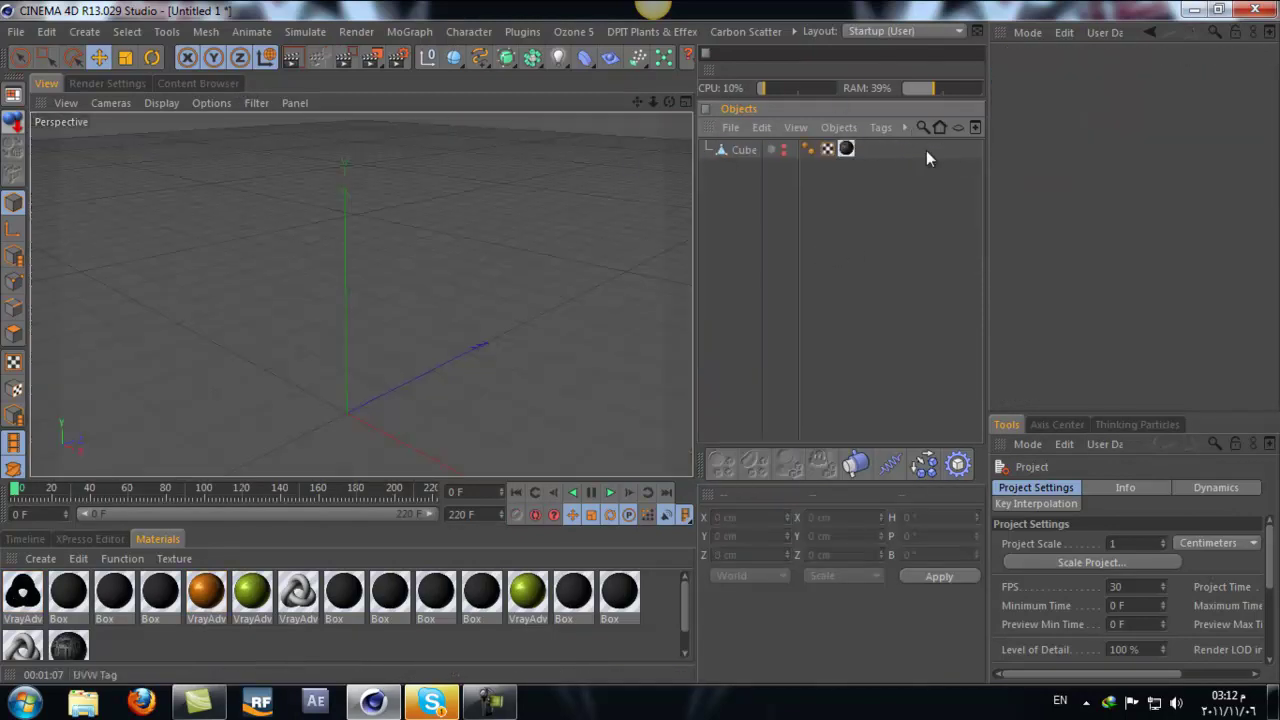
pyautogui.click(169, 86)
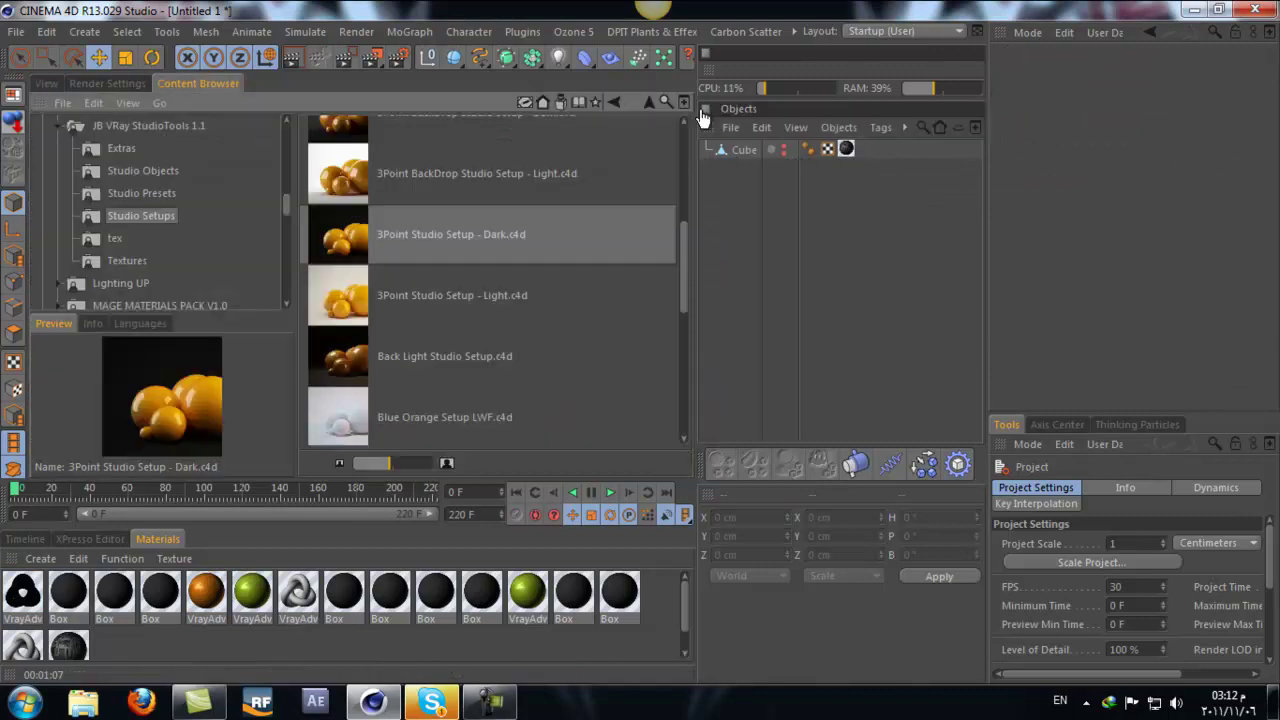
pyautogui.click(46, 83)
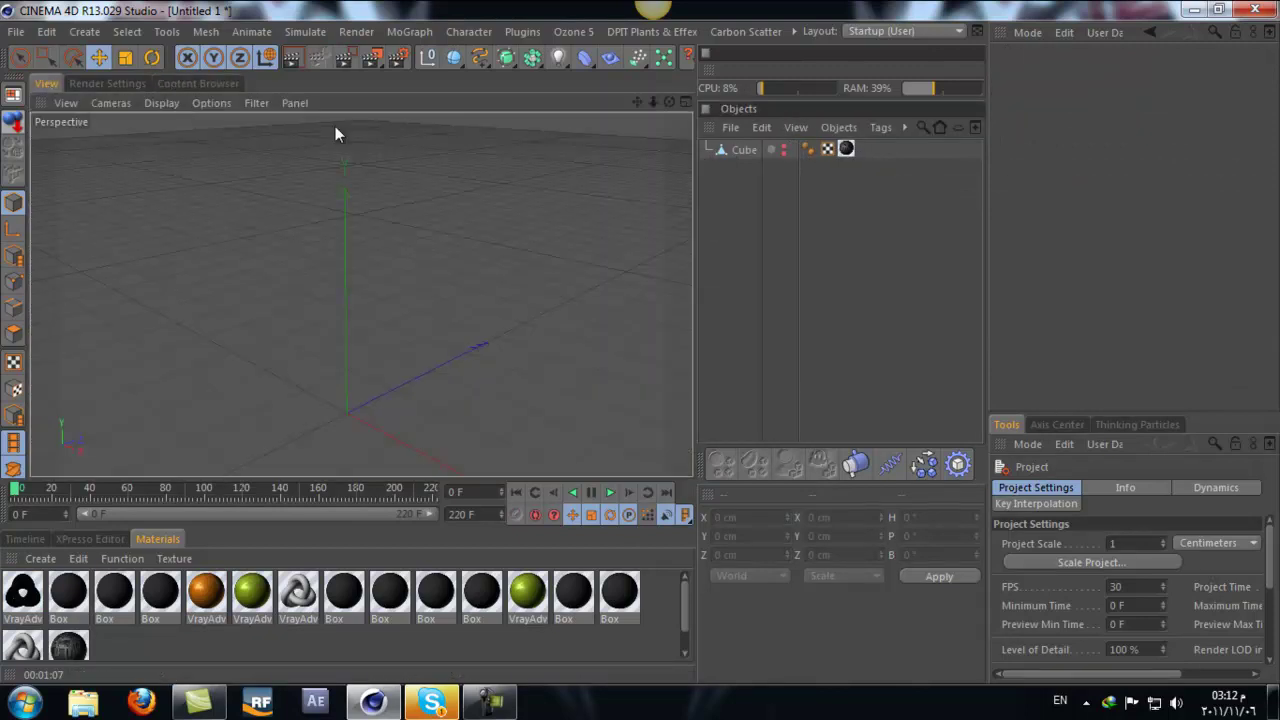
pyautogui.click(782, 147)
pyautogui.click(291, 57)
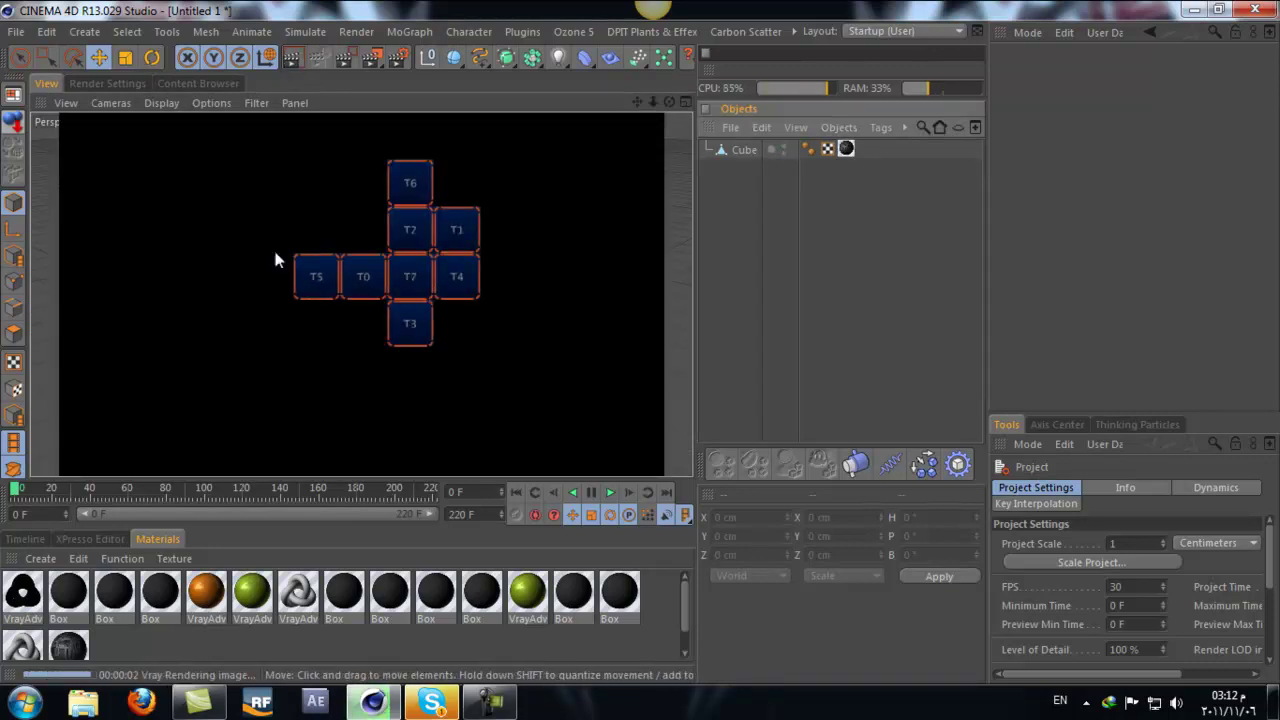
pyautogui.click(277, 257)
# Step: Preview the dark studio setups in the library and load 3 Point Diffuse Studio Setup Dark
pyautogui.click(196, 83)
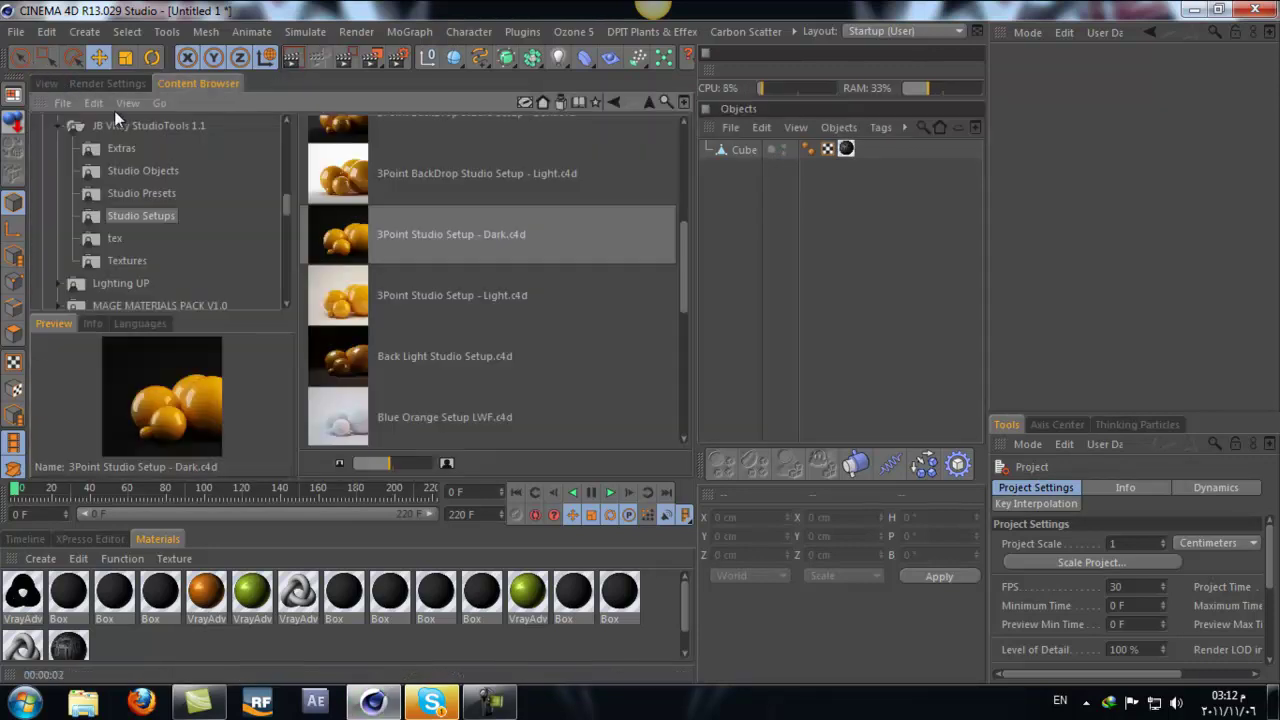
pyautogui.click(435, 235)
pyautogui.scroll(-2, 451, 243)
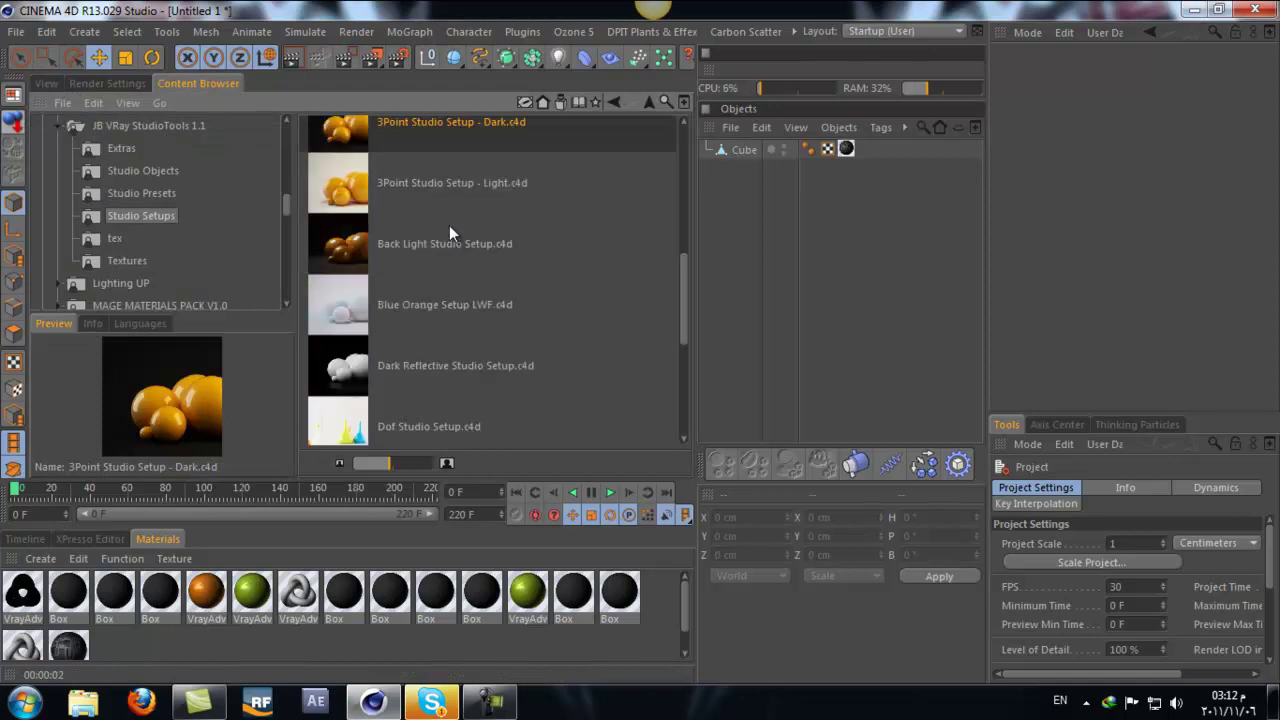
pyautogui.scroll(-2, 449, 225)
pyautogui.click(412, 268)
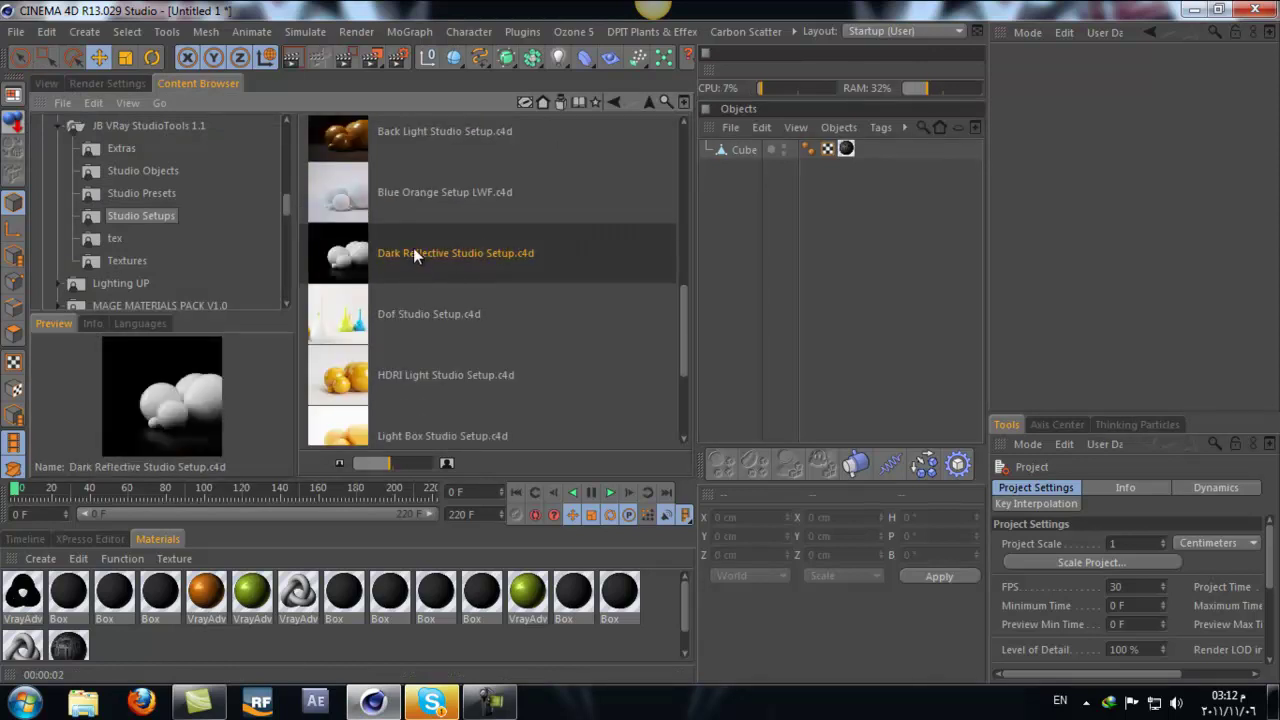
pyautogui.scroll(-4, 413, 253)
pyautogui.scroll(3, 413, 253)
pyautogui.scroll(2, 440, 182)
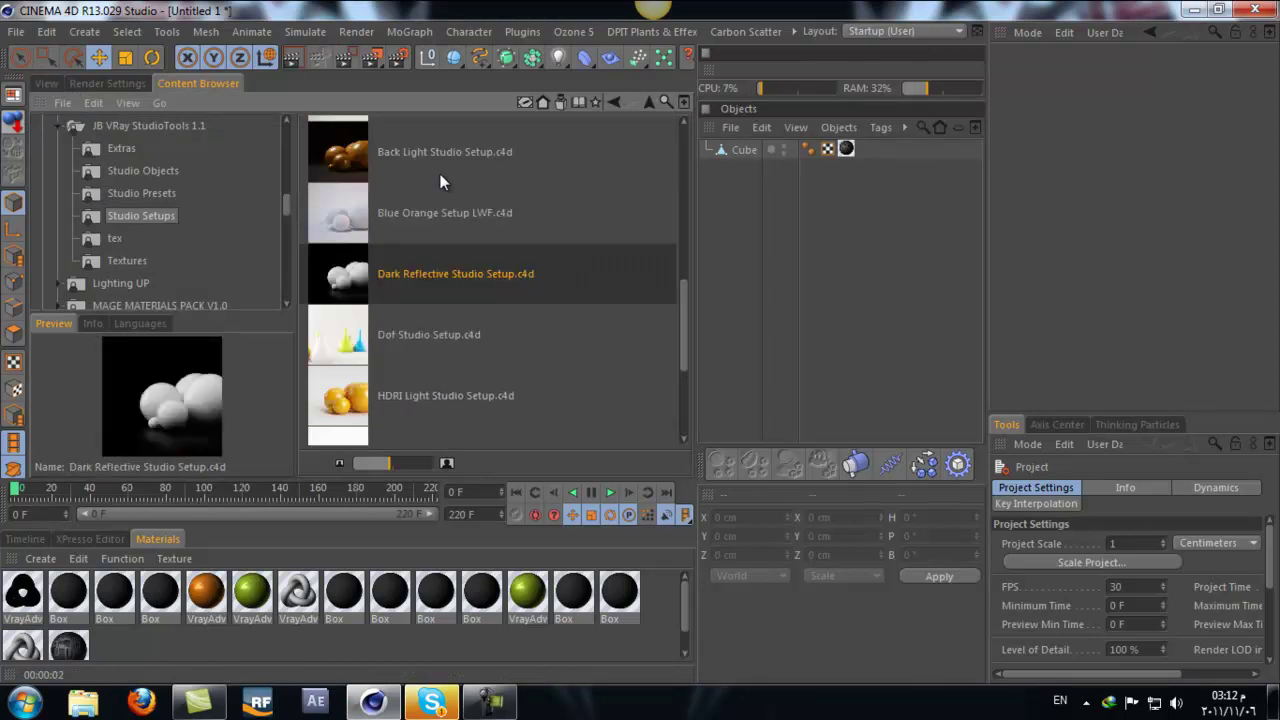
pyautogui.scroll(3, 440, 180)
pyautogui.scroll(2, 440, 175)
pyautogui.scroll(2, 440, 175)
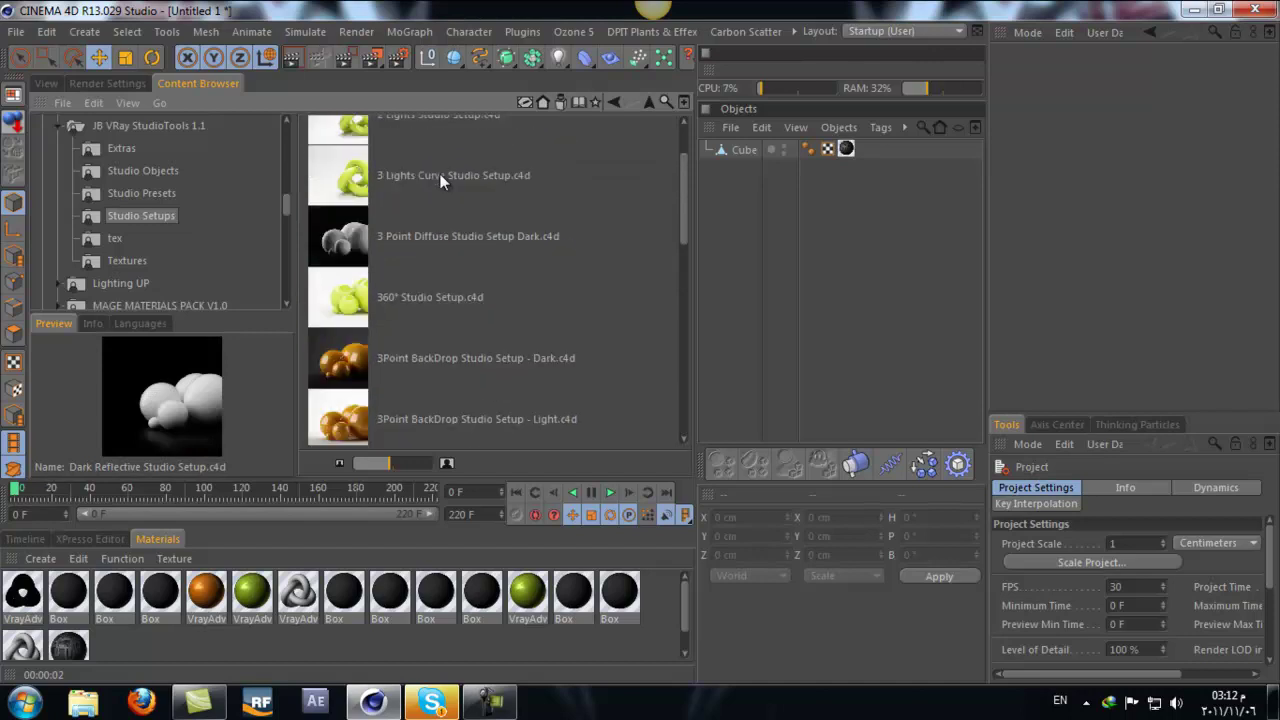
pyautogui.doubleClick(439, 236)
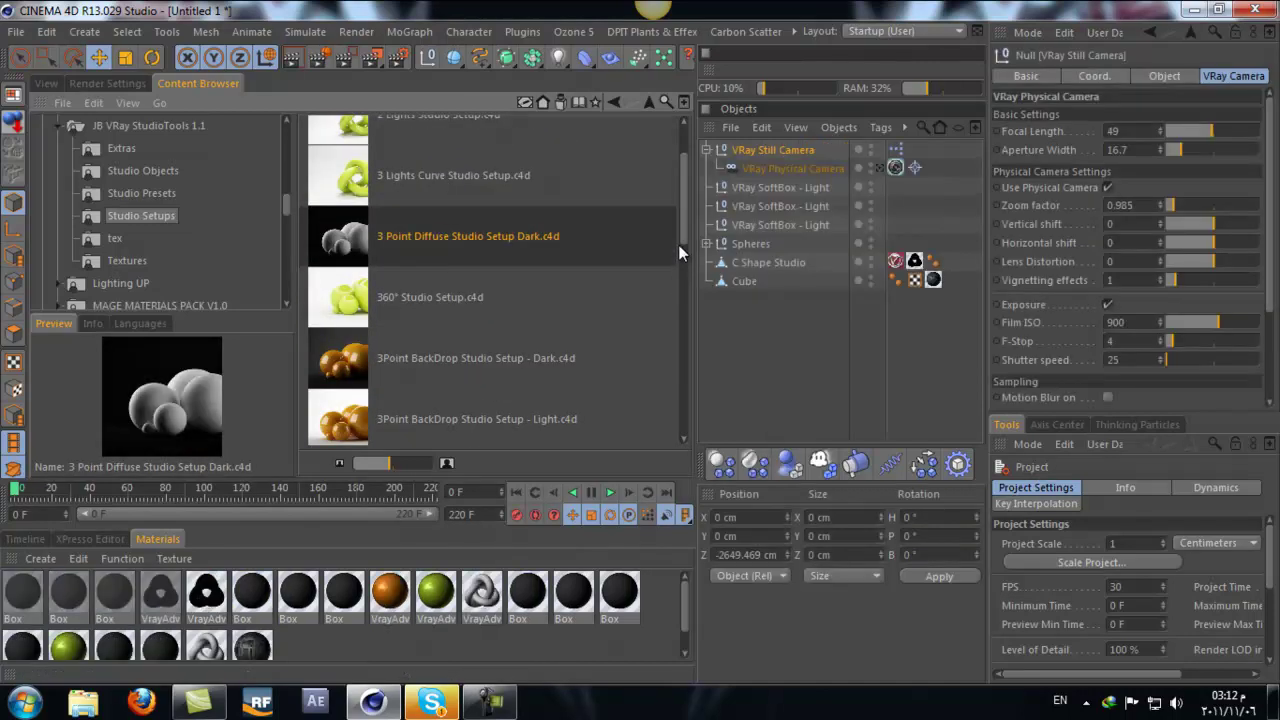
# Step: Delete the Spheres object and view the C Shape Studio from above in four views
pyautogui.press('Delete')
pyautogui.click(740, 245)
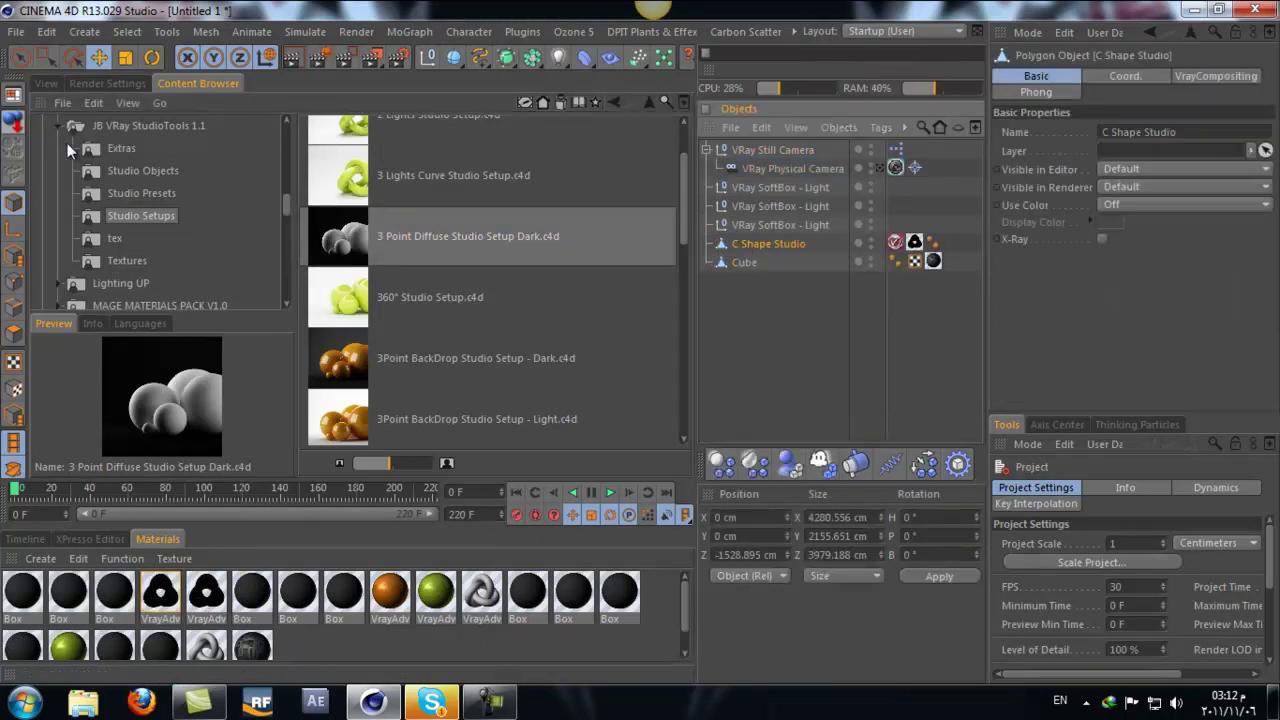
pyautogui.click(47, 83)
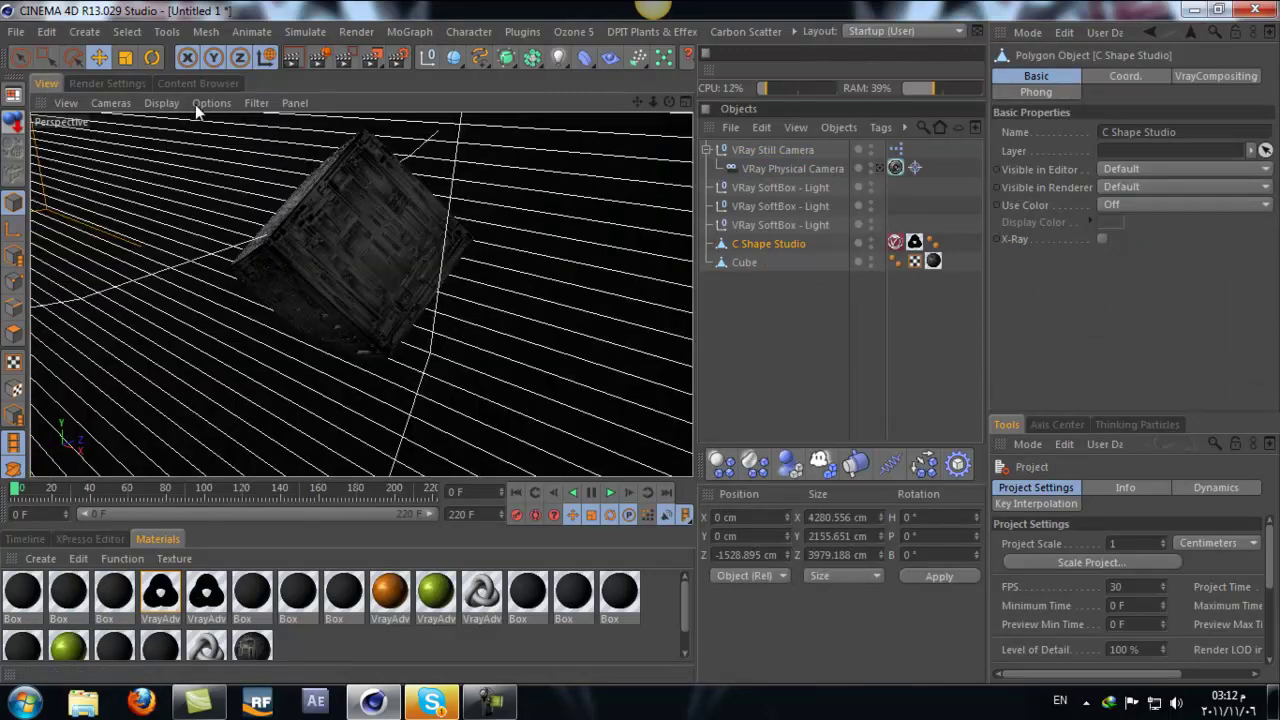
pyautogui.moveTo(653, 103); pyautogui.dragTo(640, 350)
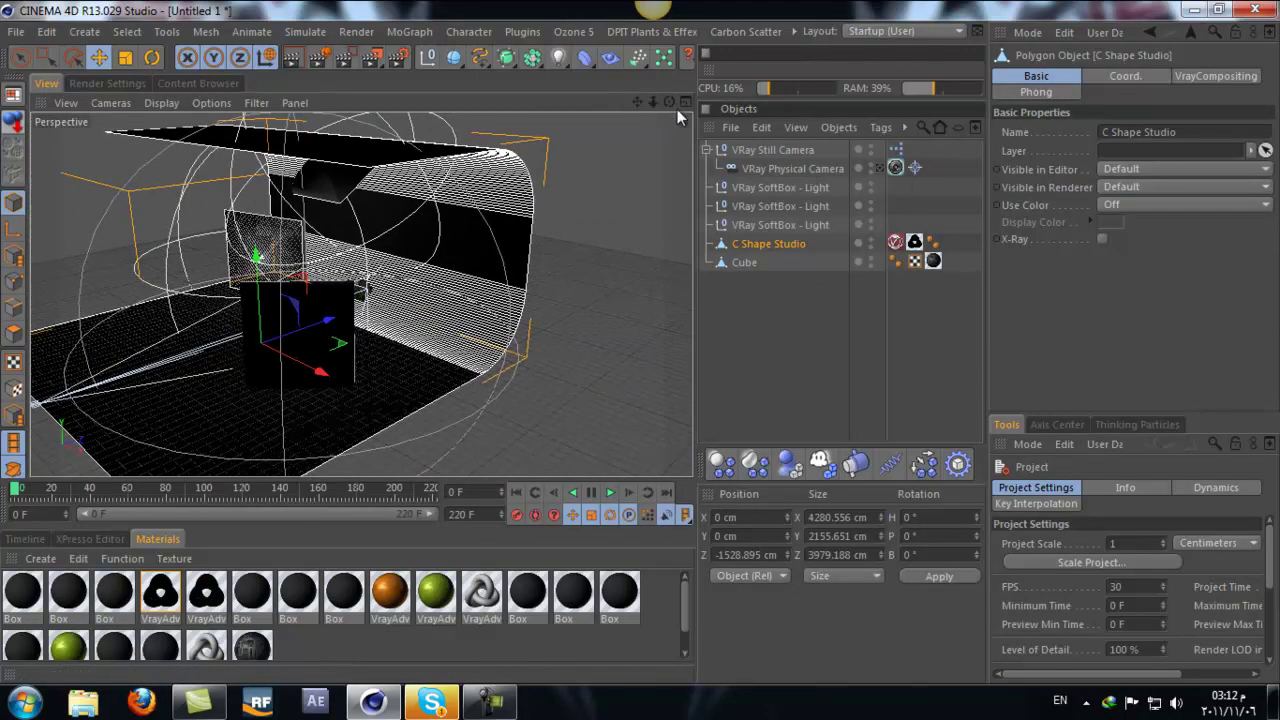
pyautogui.moveTo(669, 103); pyautogui.dragTo(639, 342)
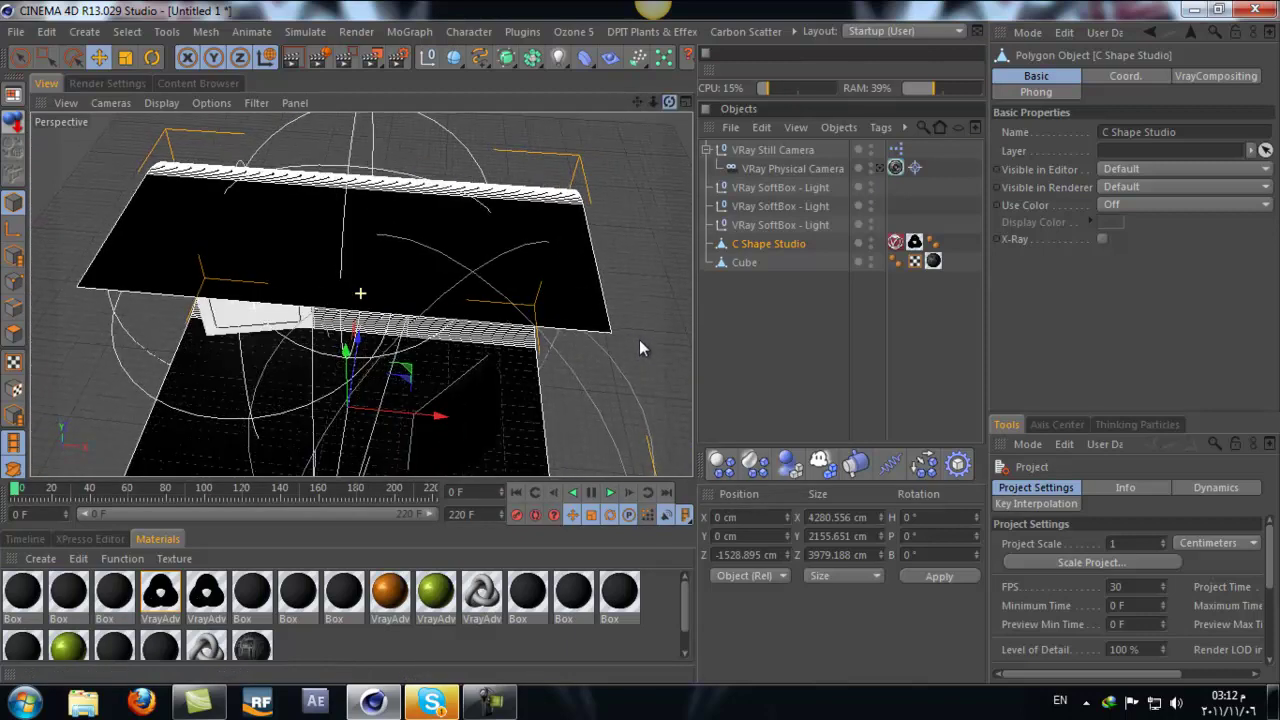
pyautogui.click(684, 103)
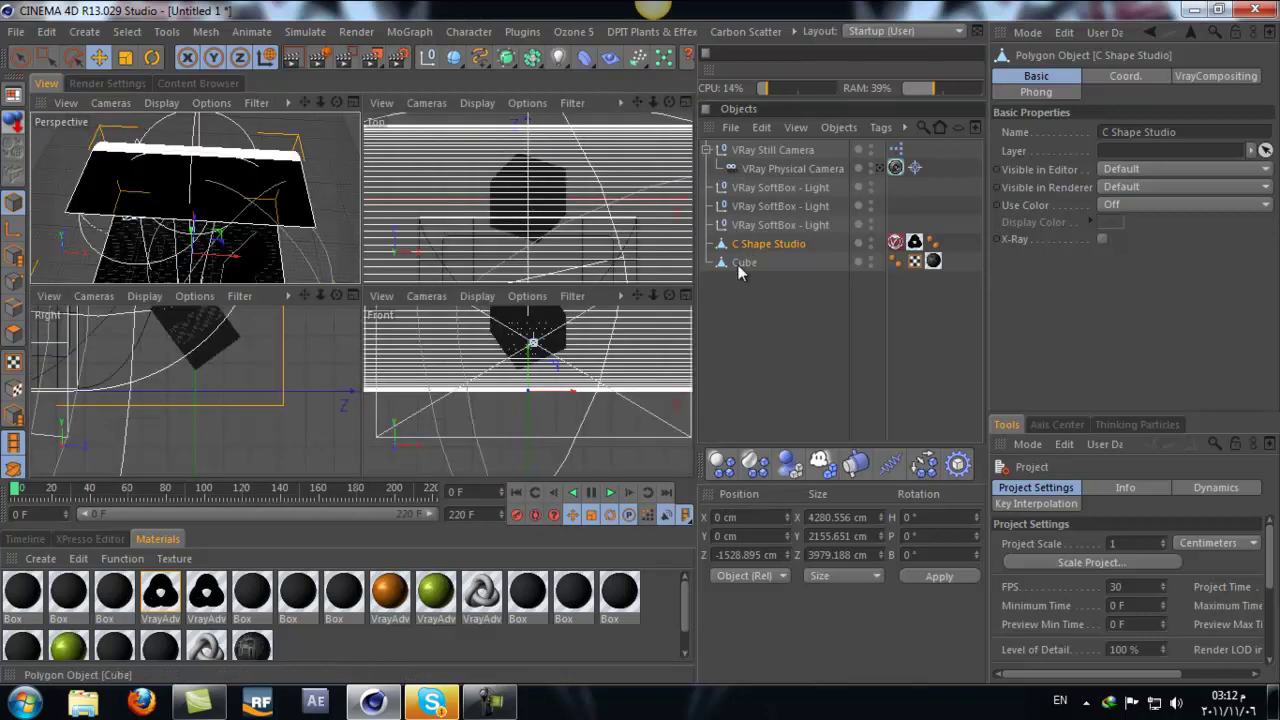
# Step: In the maximized Top view, move the Cube along Z into the studio
pyautogui.click(684, 103)
pyautogui.click(744, 262)
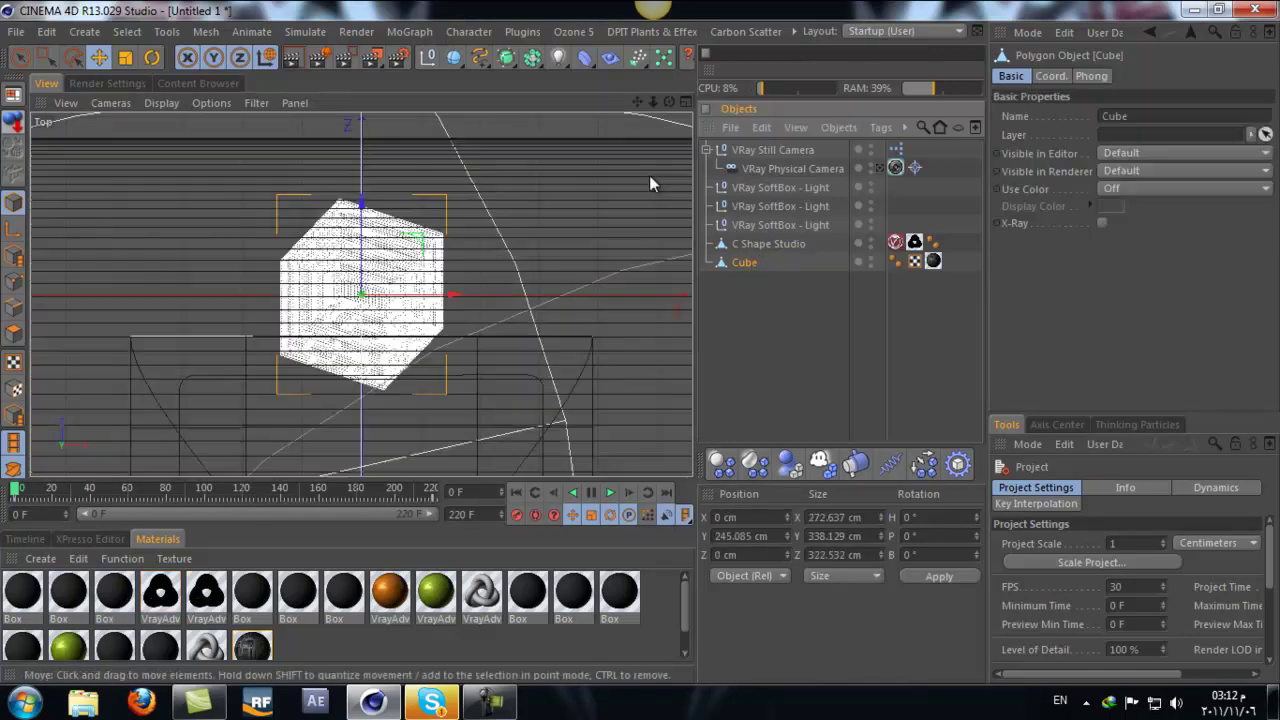
pyautogui.scroll(-2, 634, 345)
pyautogui.scroll(-2, 637, 345)
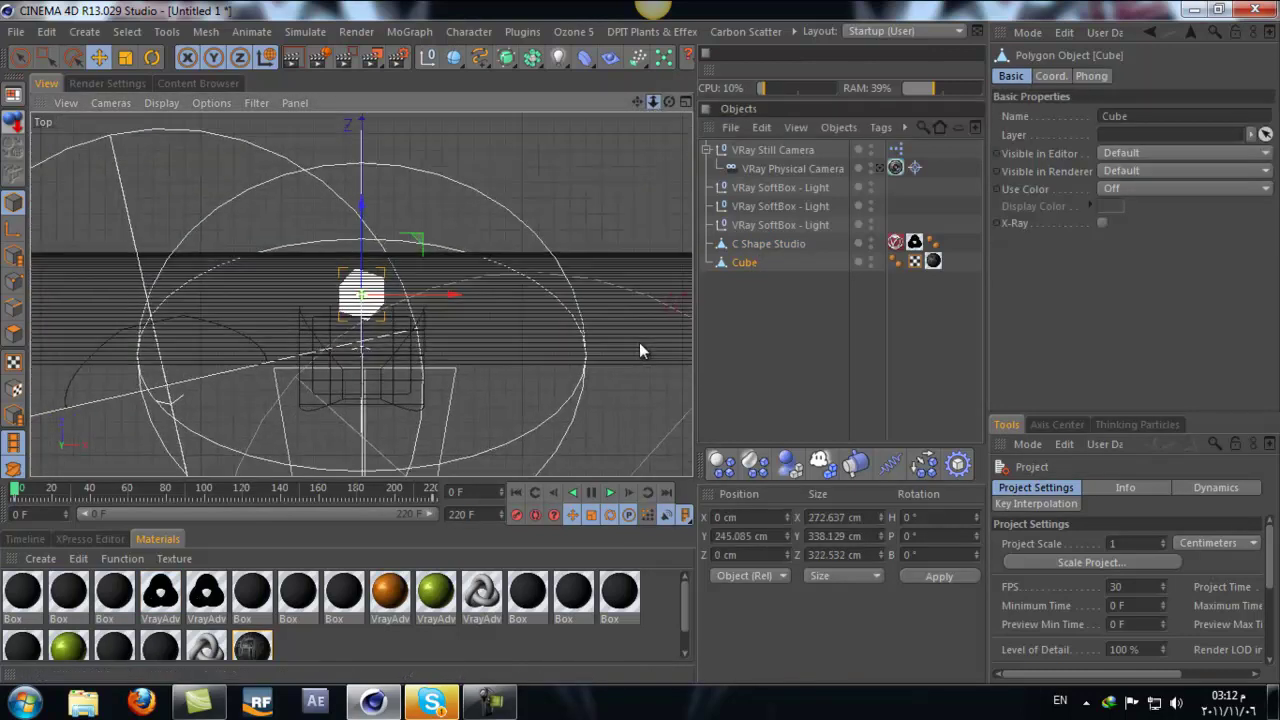
pyautogui.scroll(2, 639, 342)
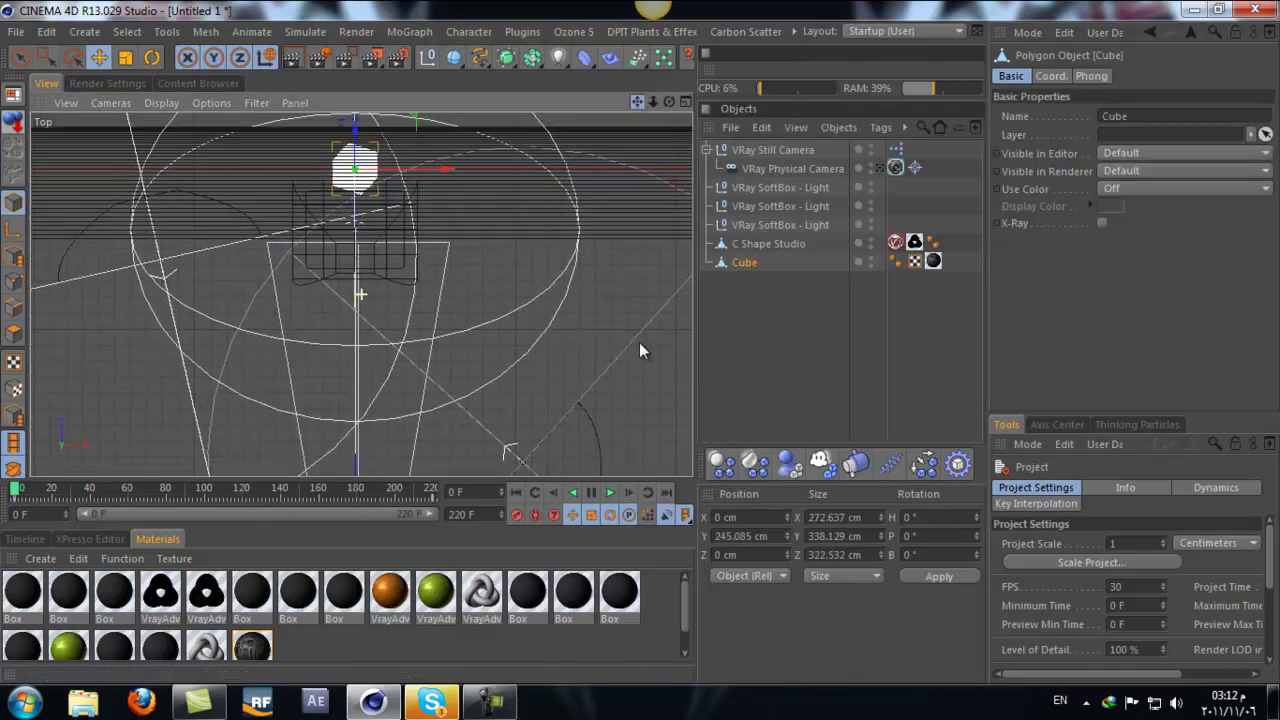
pyautogui.scroll(-2, 639, 342)
pyautogui.moveTo(347, 142)
pyautogui.mouseDown()
pyautogui.moveTo(362, 218)
pyautogui.moveTo(359, 199)
pyautogui.mouseUp()
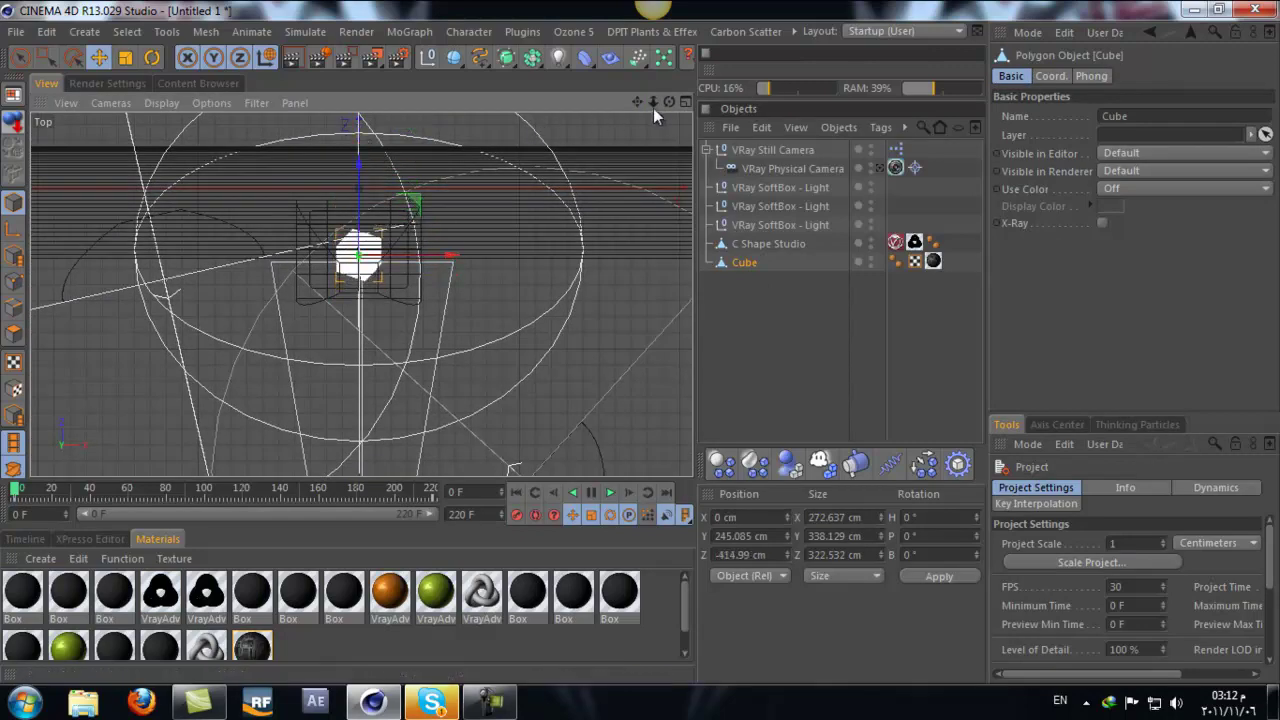
# Step: Lower the Cube along Y in the Perspective view and start a V-Ray render
pyautogui.click(685, 101)
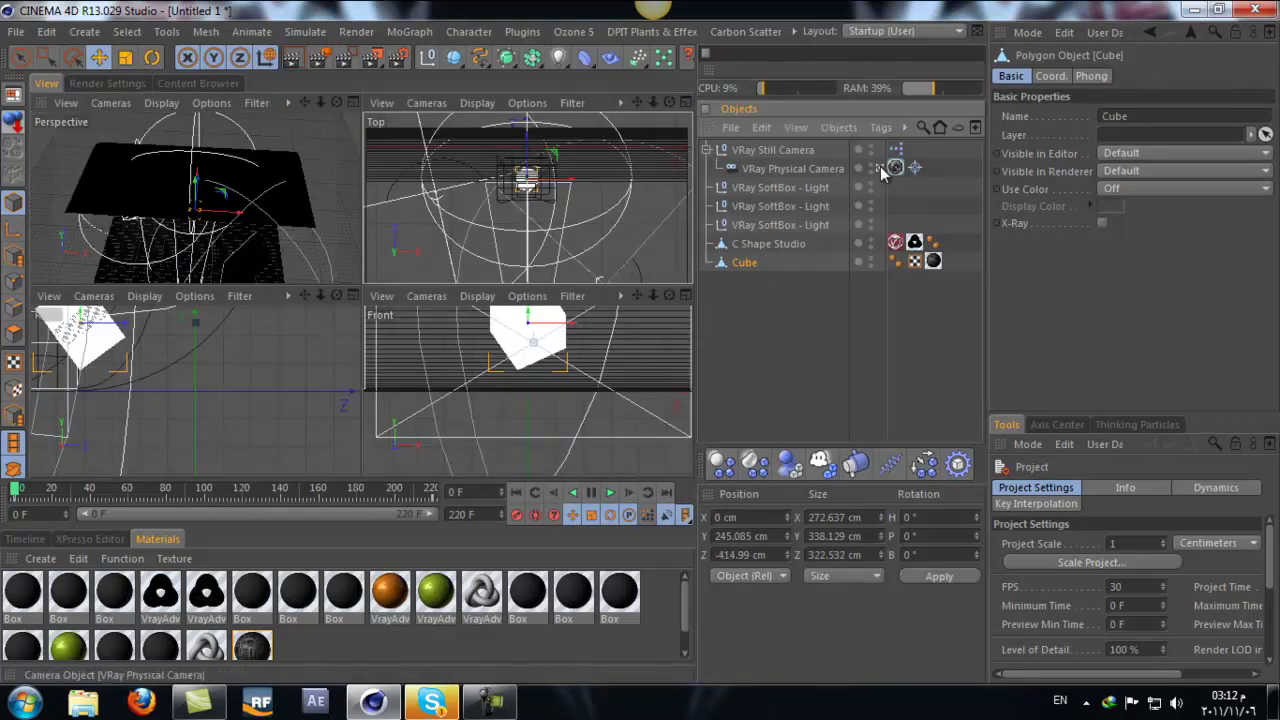
pyautogui.click(356, 101)
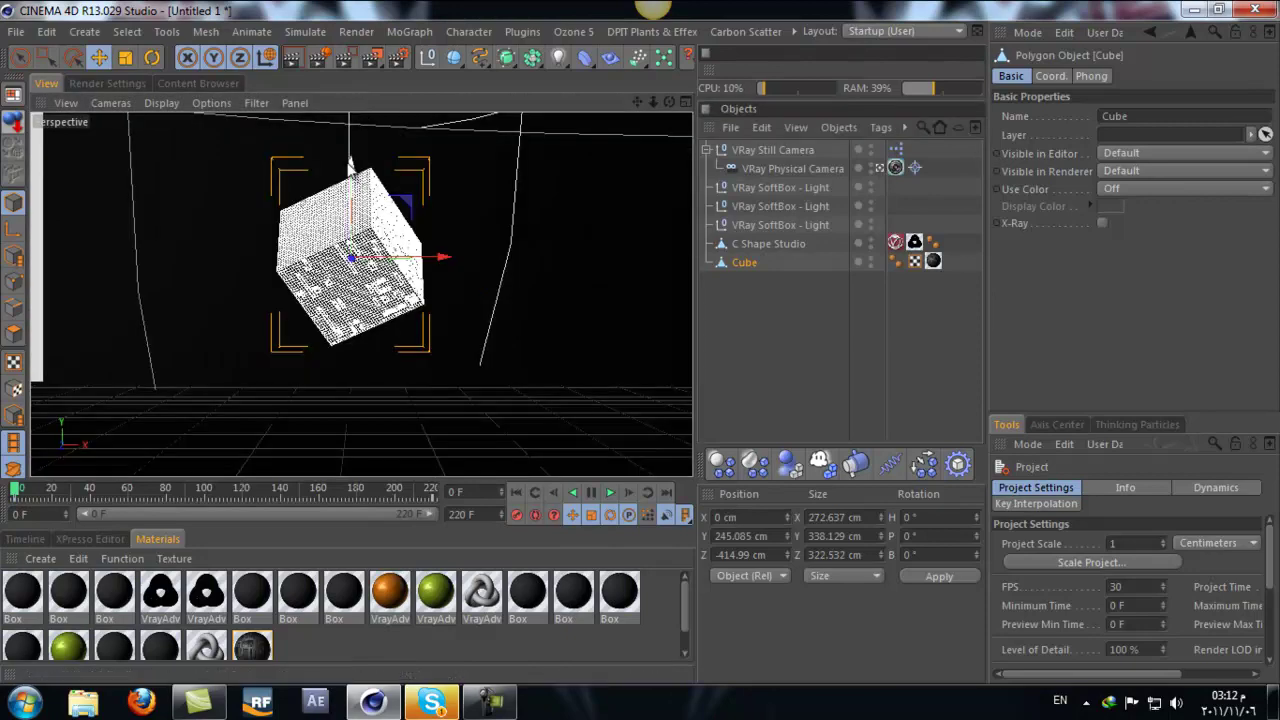
pyautogui.moveTo(352, 171); pyautogui.dragTo(351, 178)
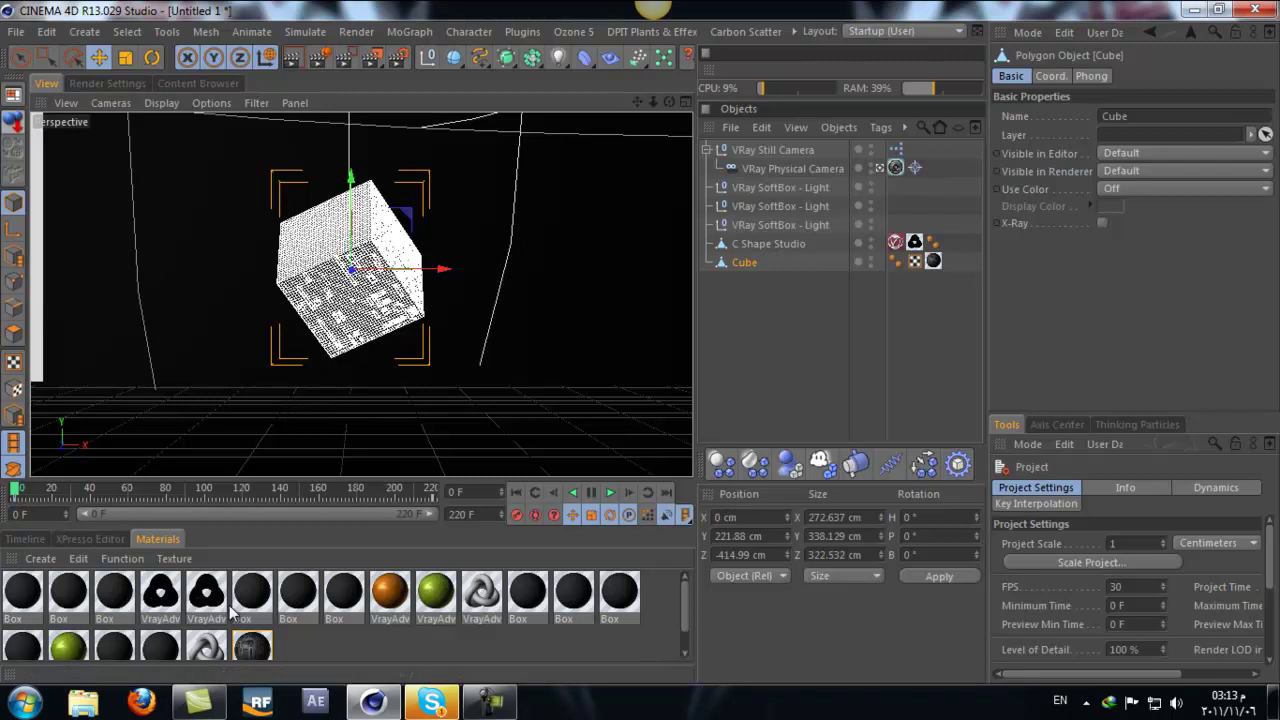
pyautogui.click(294, 58)
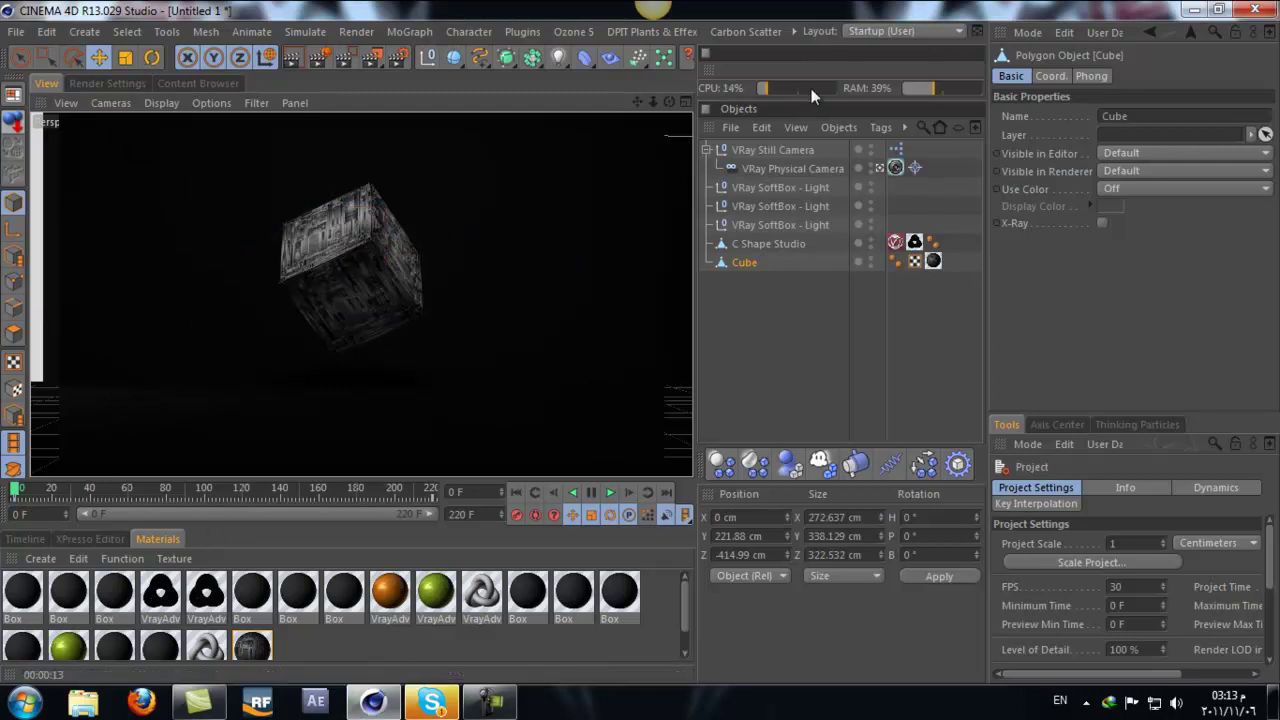
# Step: Zoom in close on the textured Cube and re-render the view with V-Ray
pyautogui.scroll(2, 640, 341)
pyautogui.scroll(2, 642, 342)
pyautogui.scroll(2, 643, 350)
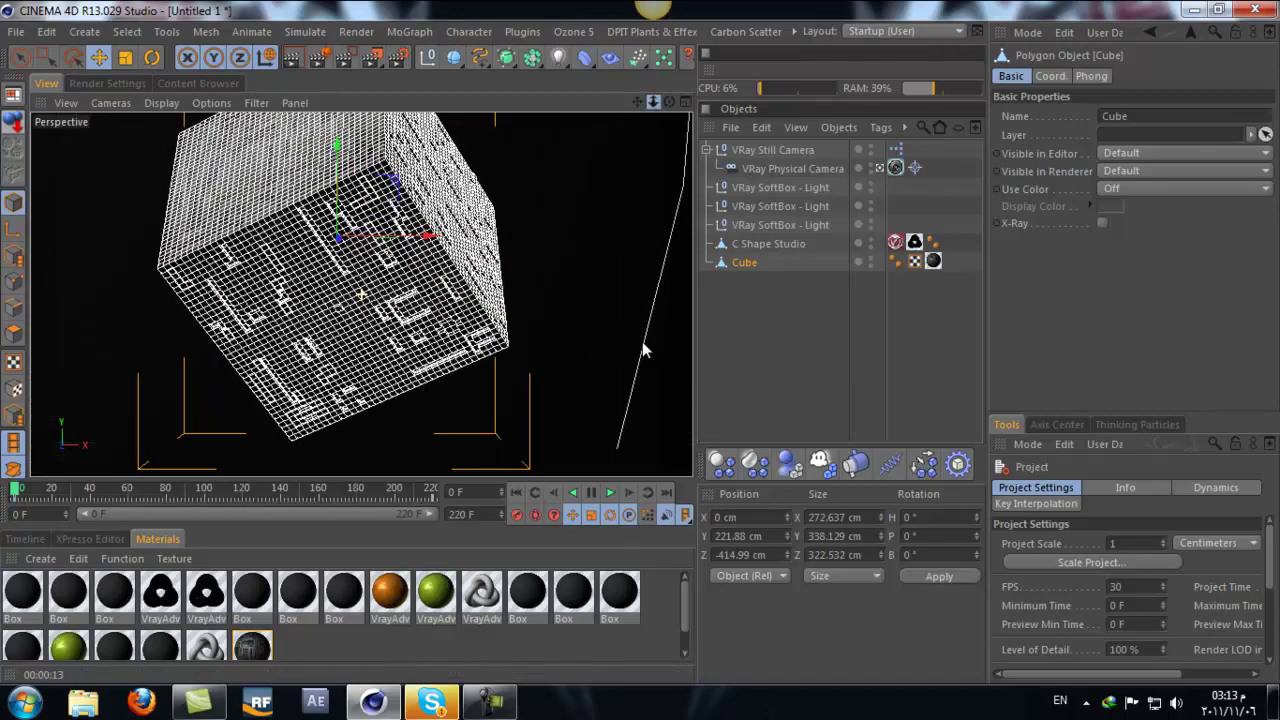
pyautogui.moveTo(653, 102)
pyautogui.mouseDown()
pyautogui.moveTo(667, 100)
pyautogui.moveTo(641, 107)
pyautogui.mouseUp()
pyautogui.scroll(2, 641, 341)
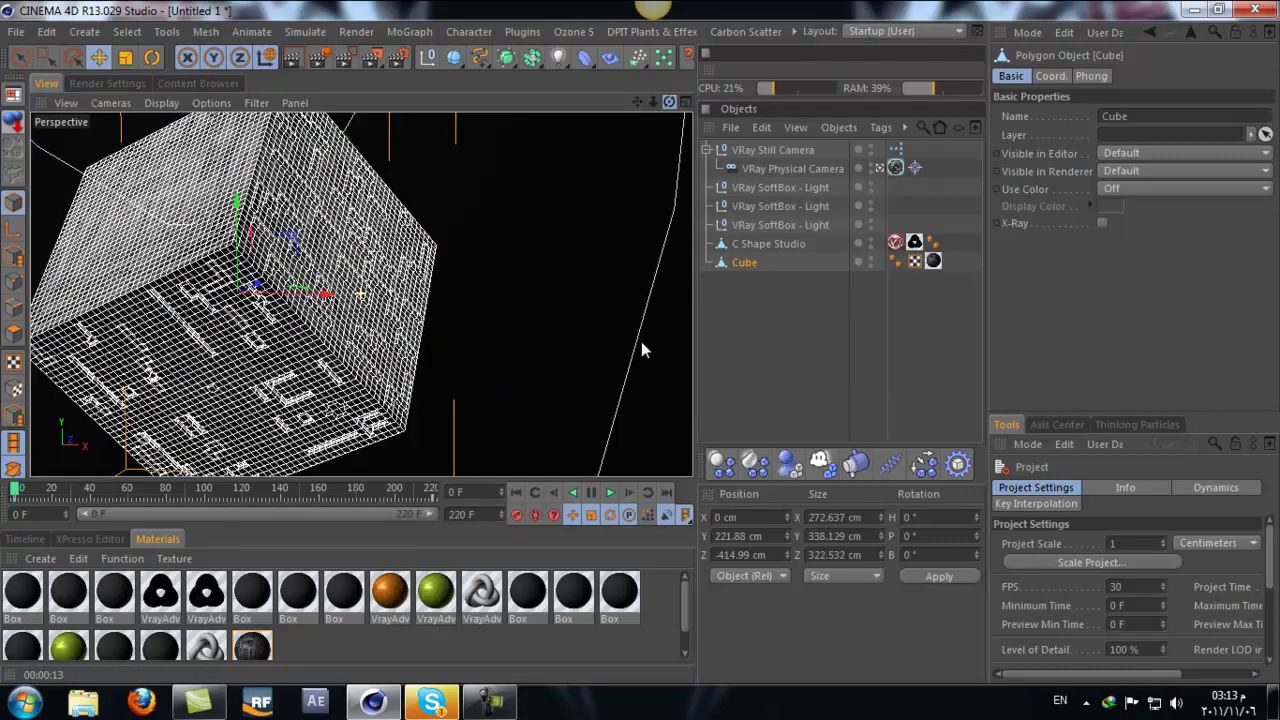
pyautogui.click(295, 57)
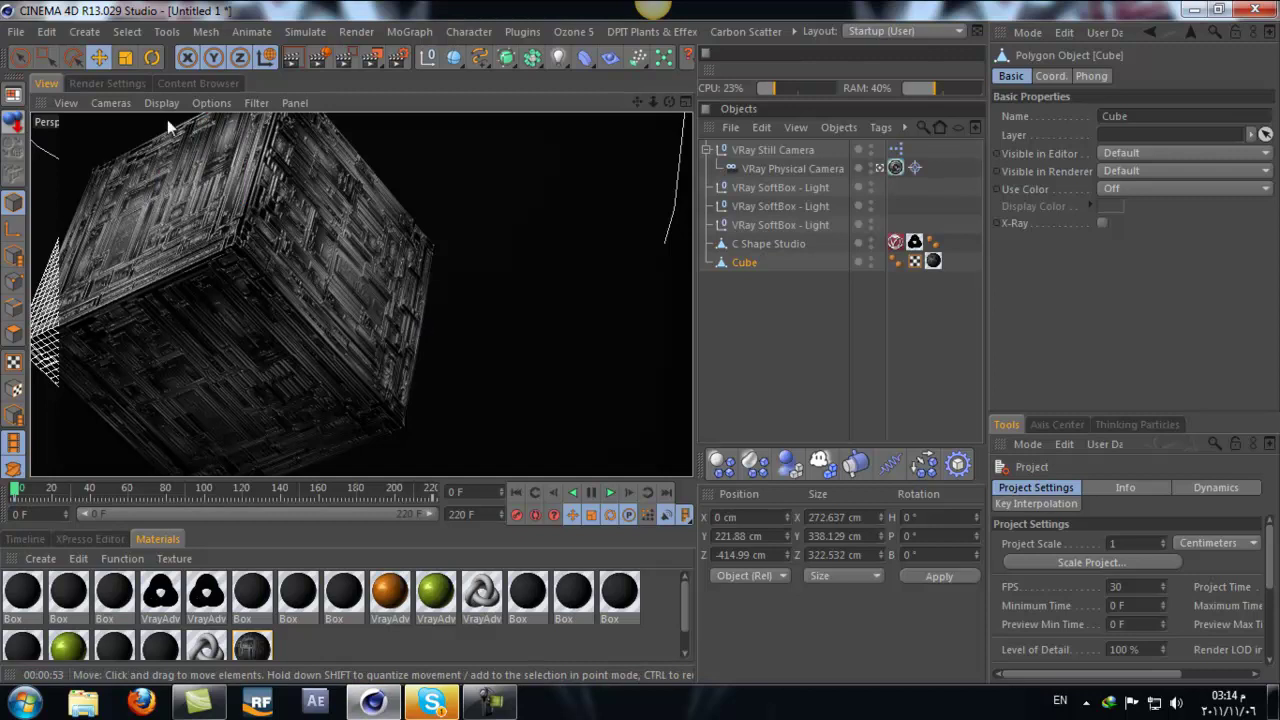
# Step: Find and select Dof Studio Setup.c4d in the studio setups library
pyautogui.click(198, 83)
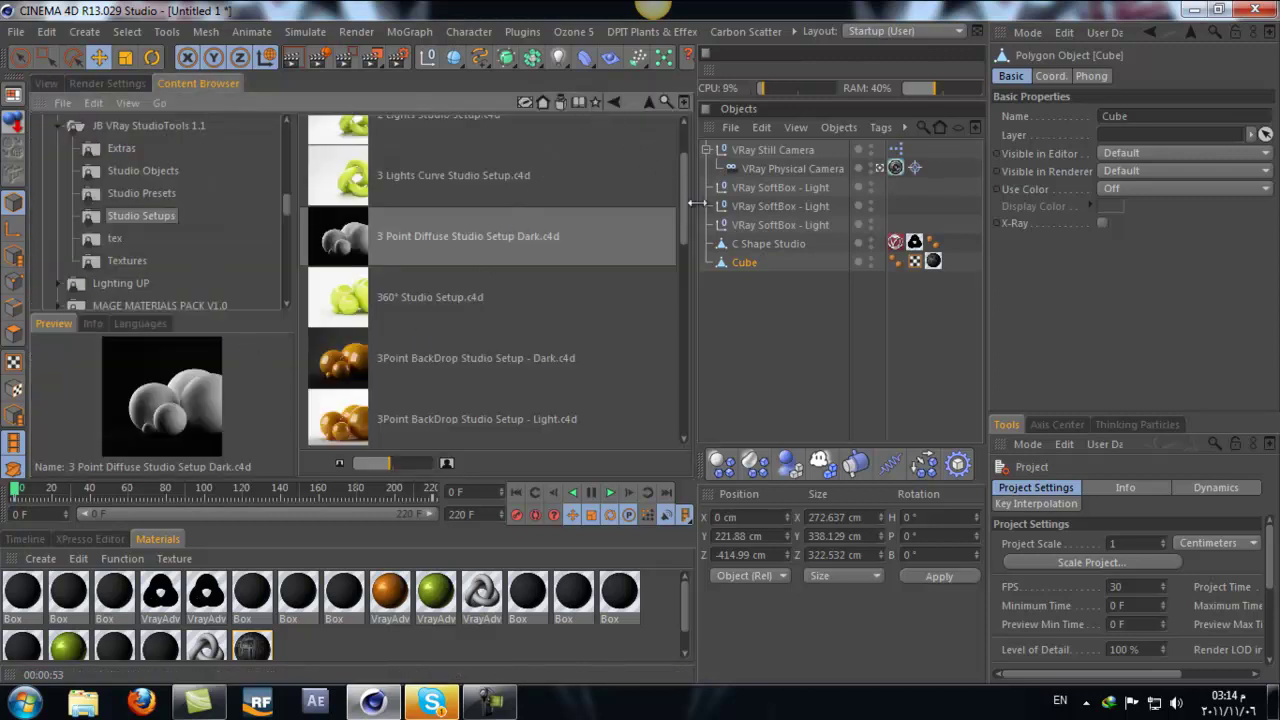
pyautogui.scroll(2, 683, 200)
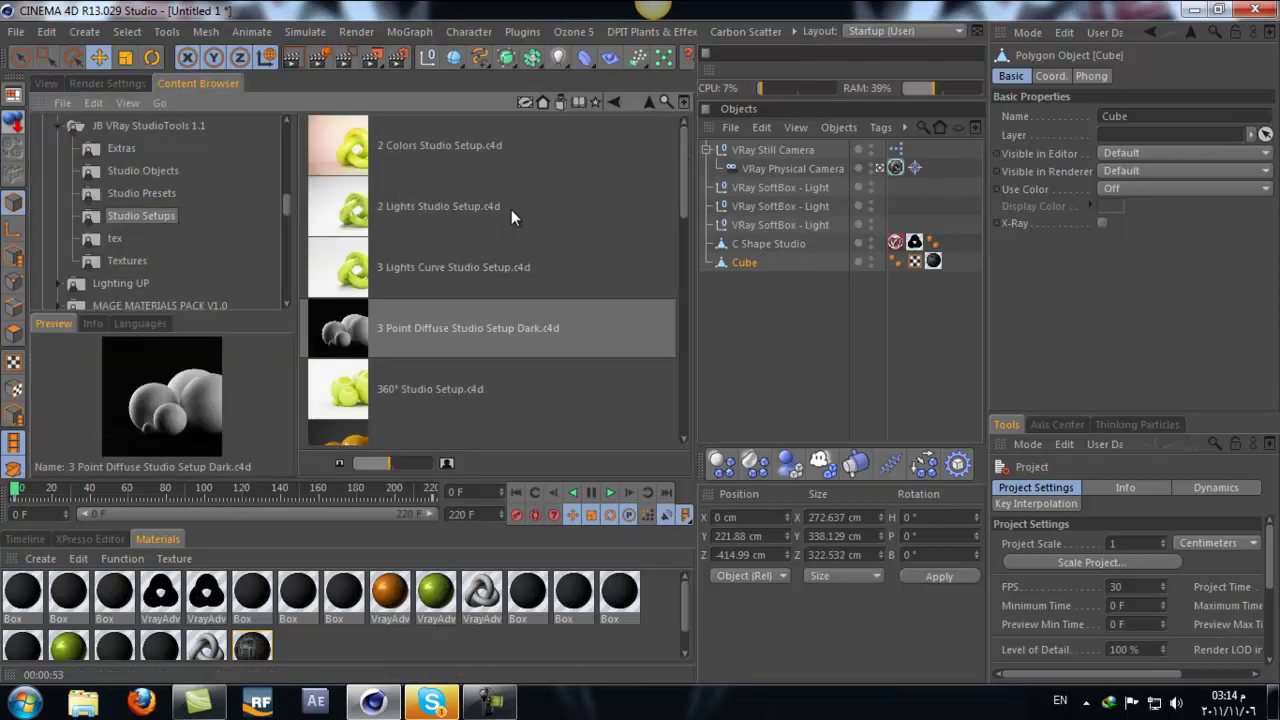
pyautogui.scroll(-3, 512, 206)
pyautogui.scroll(-3, 512, 206)
pyautogui.scroll(-3, 512, 204)
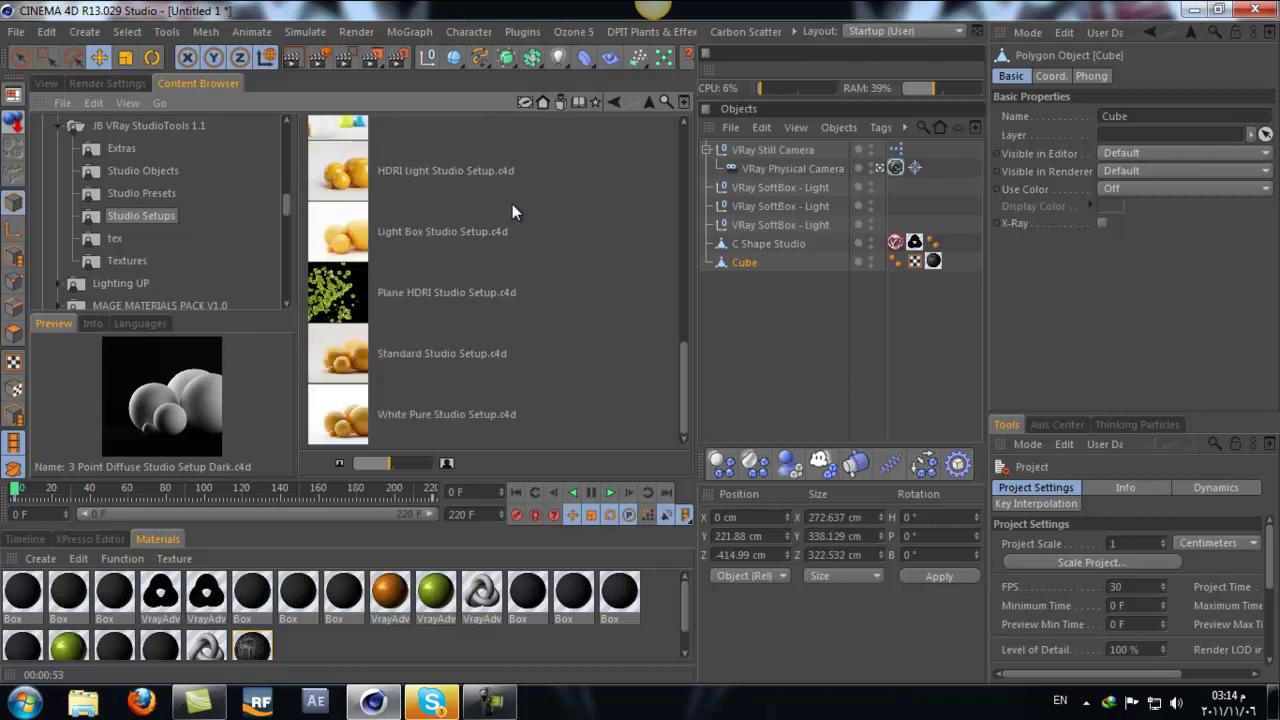
pyautogui.scroll(3, 512, 204)
pyautogui.click(414, 226)
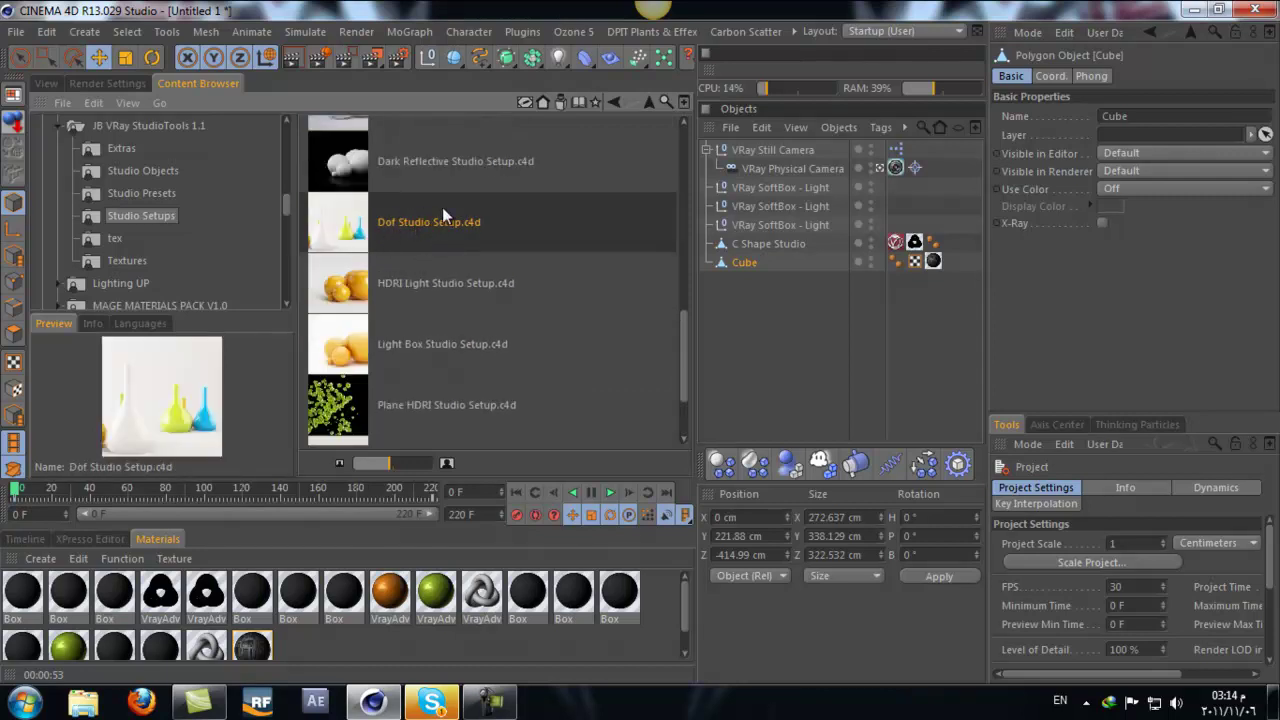
# Step: Delete all current scene objects and drag the Dof Studio Setup into the scene
pyautogui.click(848, 318)
pyautogui.hotkey('ctrl', 'a')
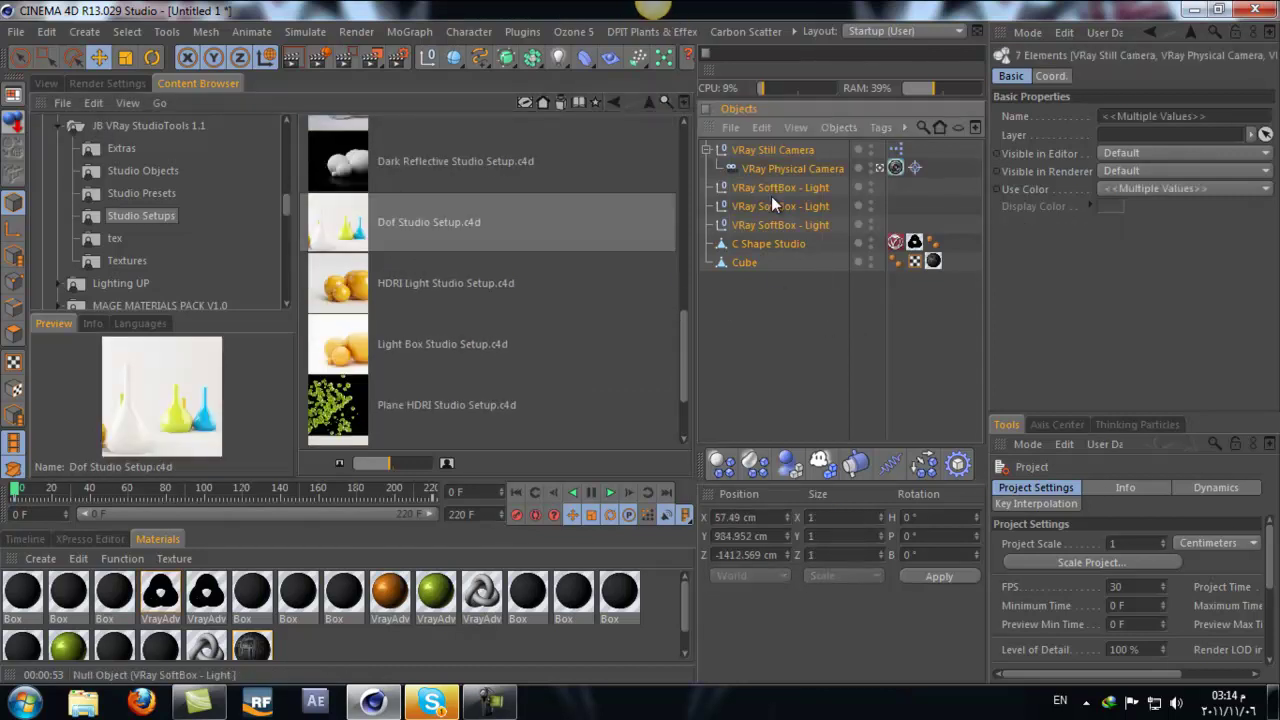
pyautogui.press('Delete')
pyautogui.click(580, 250)
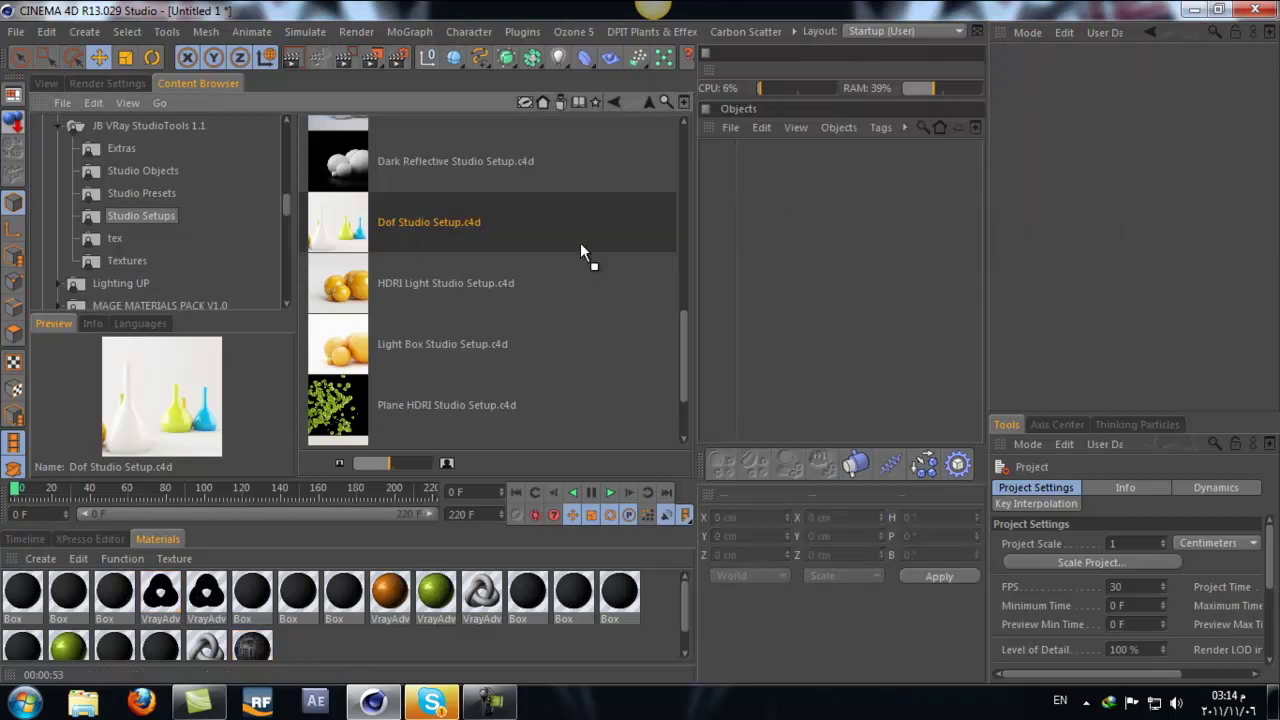
pyautogui.moveTo(585, 252); pyautogui.dragTo(717, 211)
pyautogui.click(46, 83)
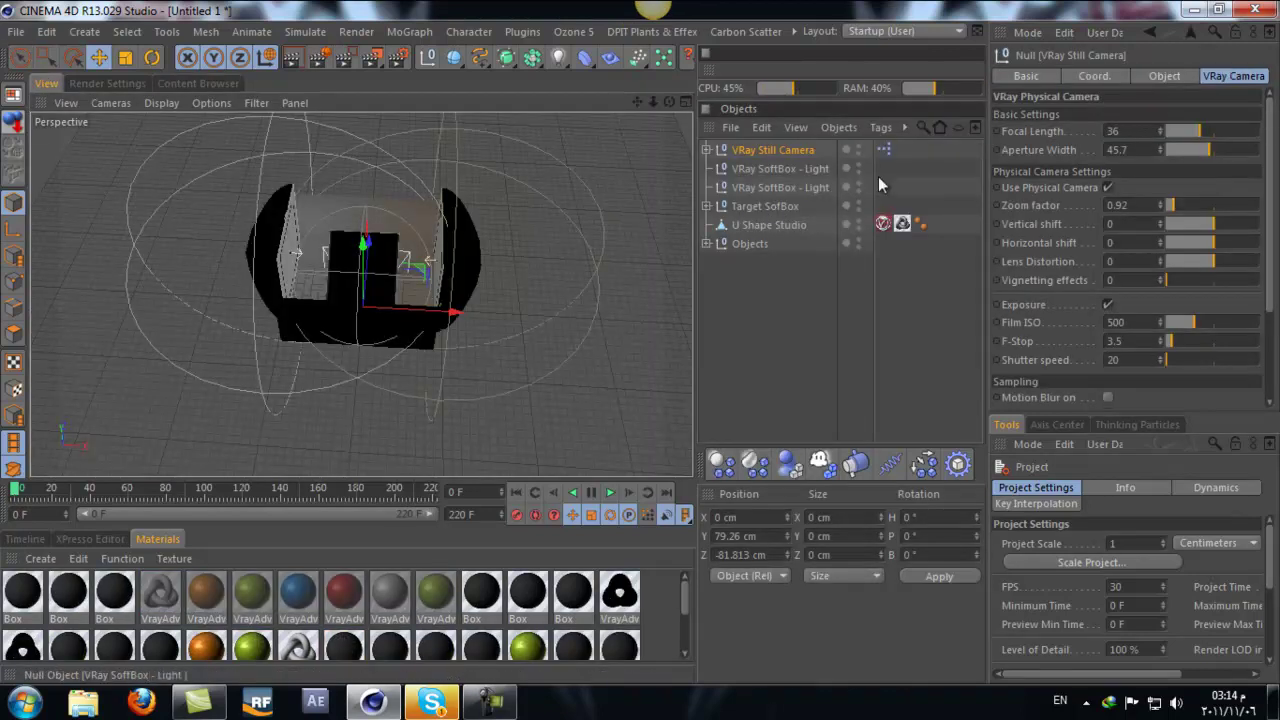
# Step: Look through the VRay Physical Camera under VRay Still Camera and render the vases
pyautogui.click(706, 150)
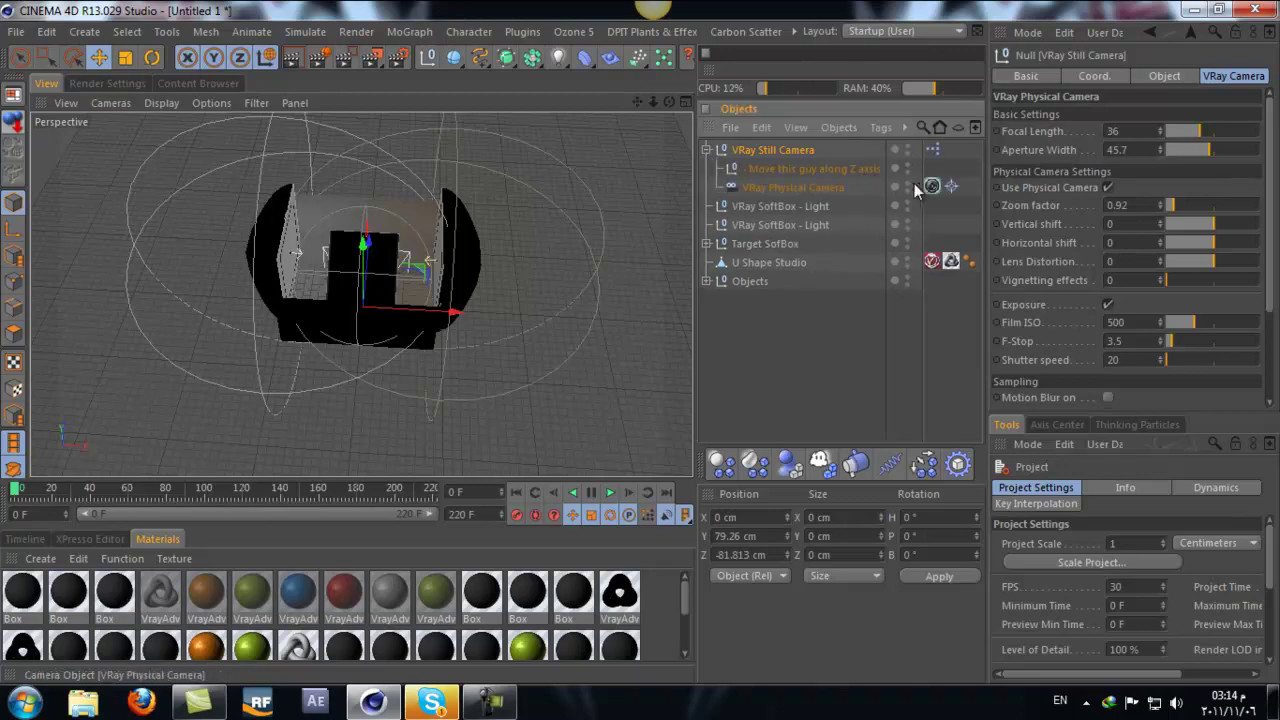
pyautogui.click(916, 184)
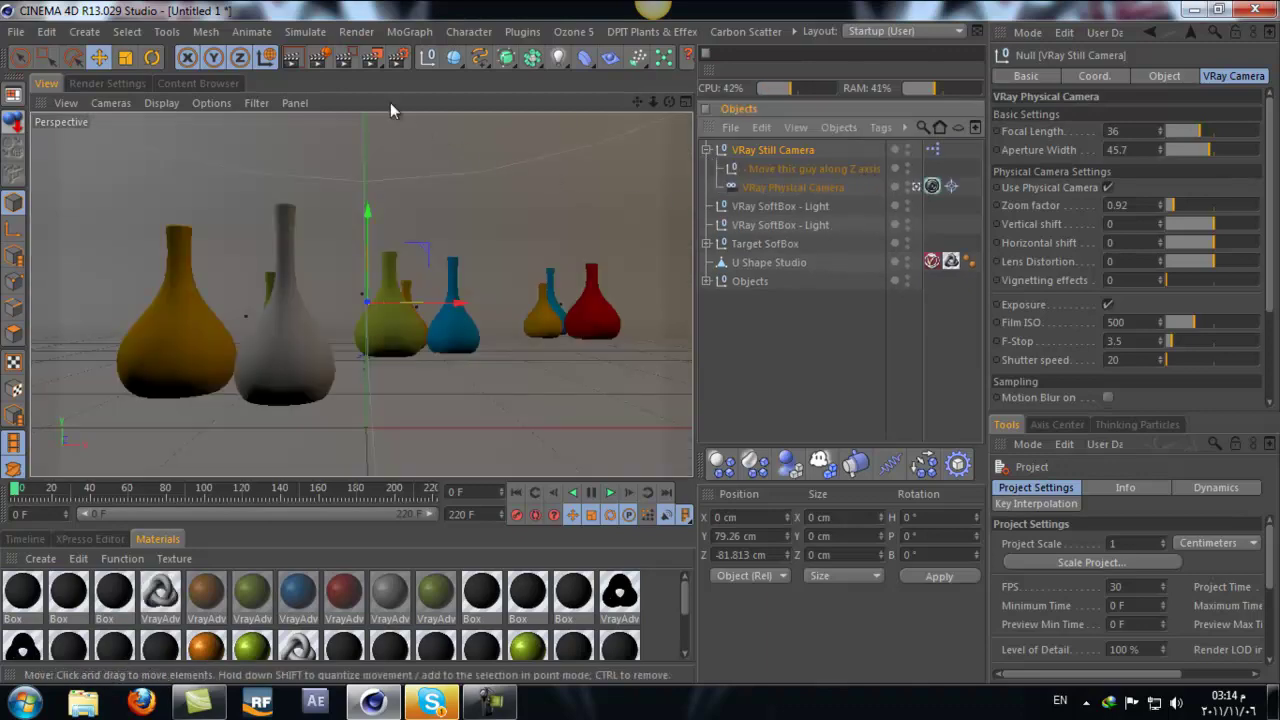
pyautogui.click(292, 60)
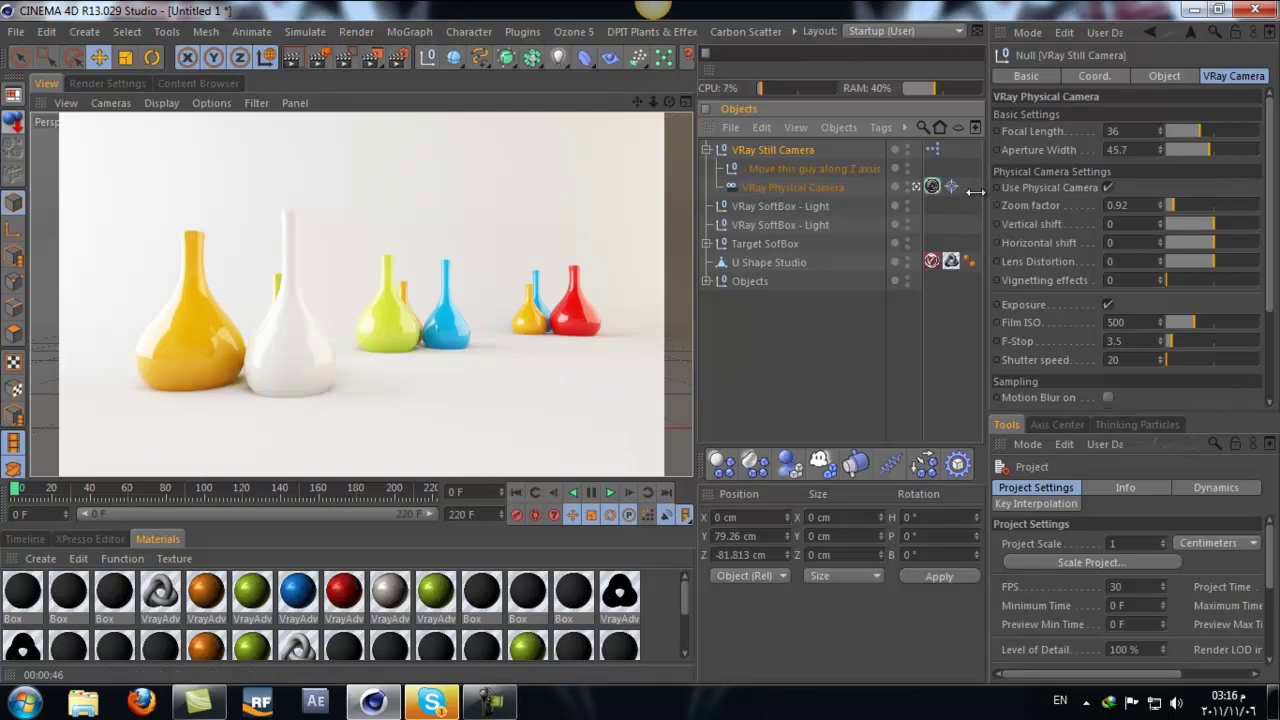
# Step: Nudge the Attributes panel divider so the viewport redraws the editor view
pyautogui.moveTo(985, 191); pyautogui.dragTo(973, 191)
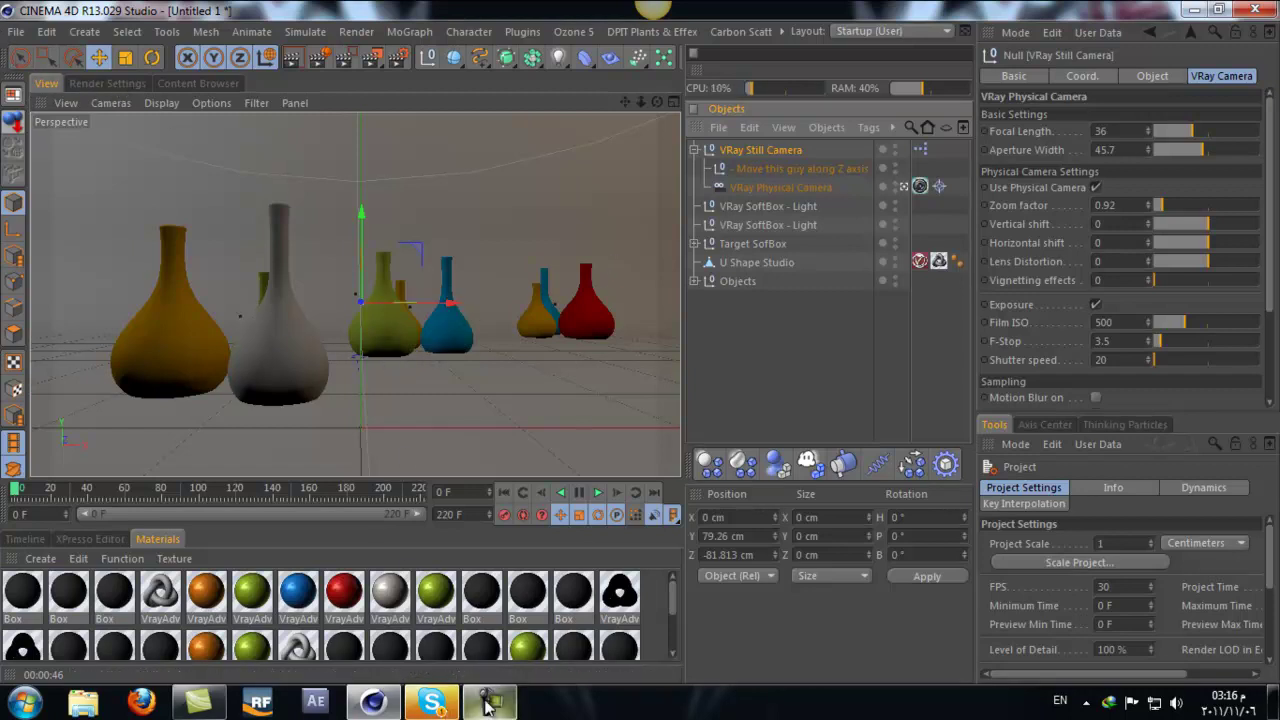
pyautogui.moveTo(490, 702)
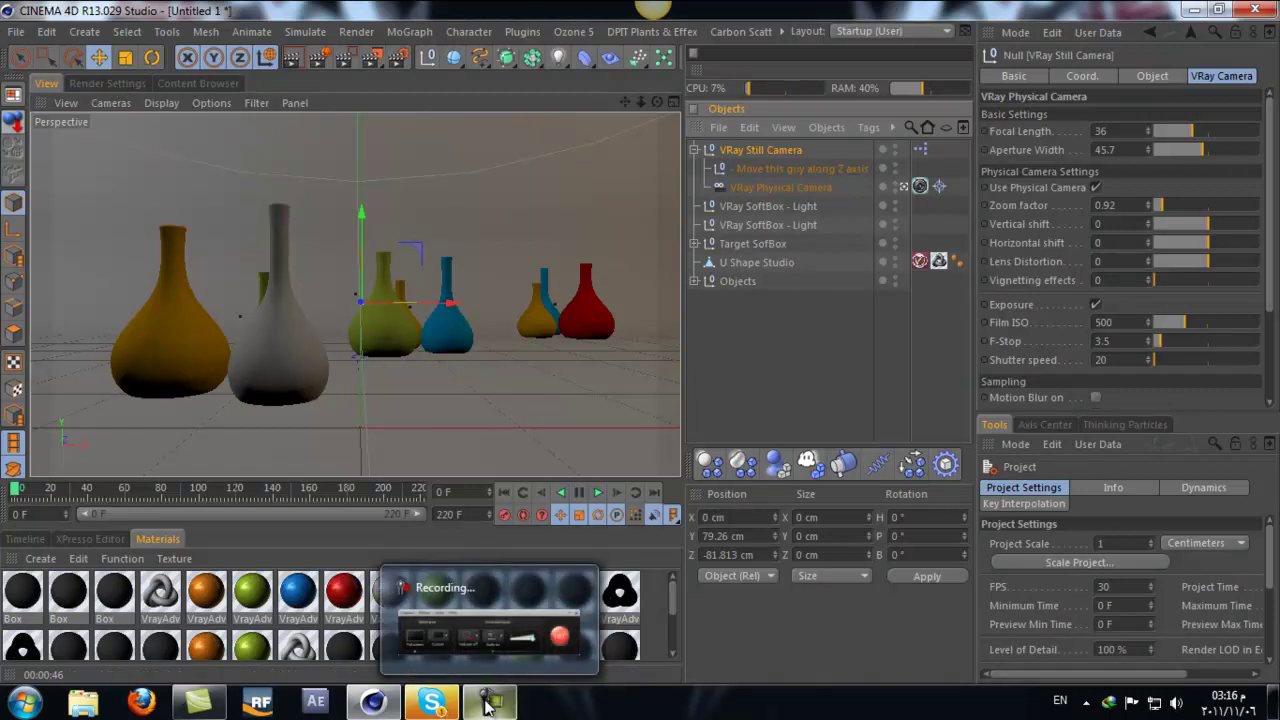
pyautogui.click(488, 705)
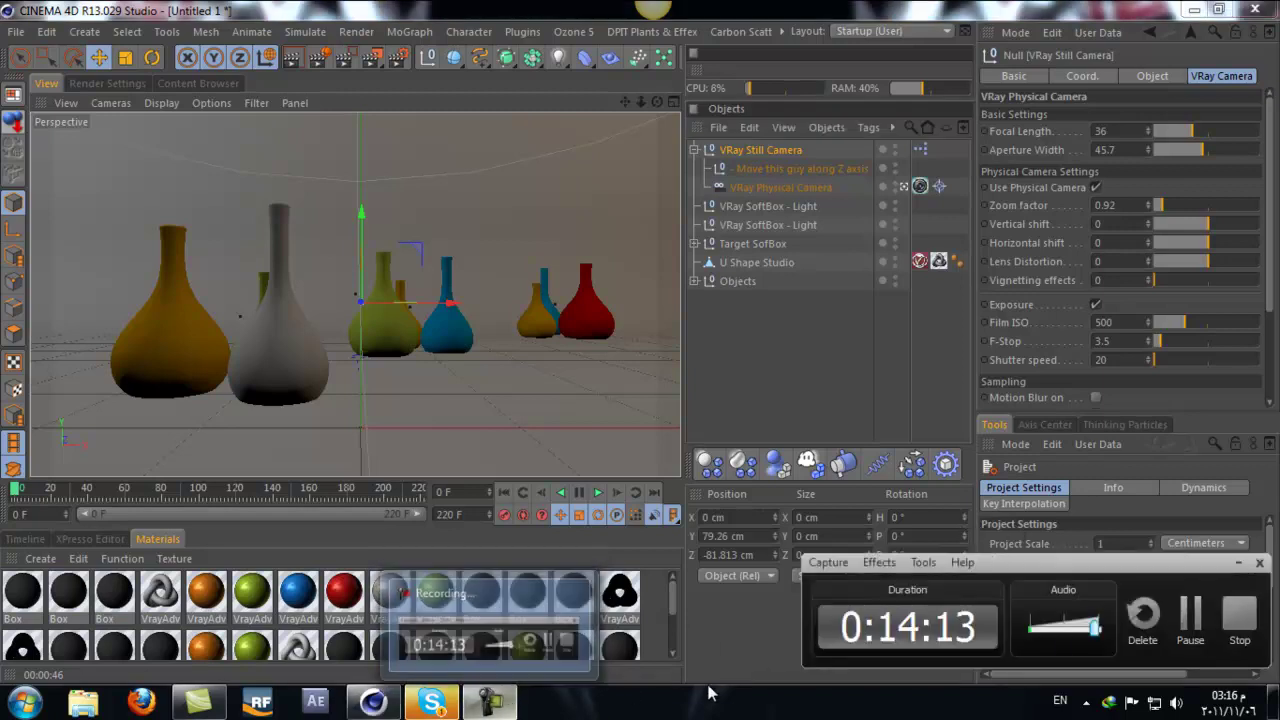